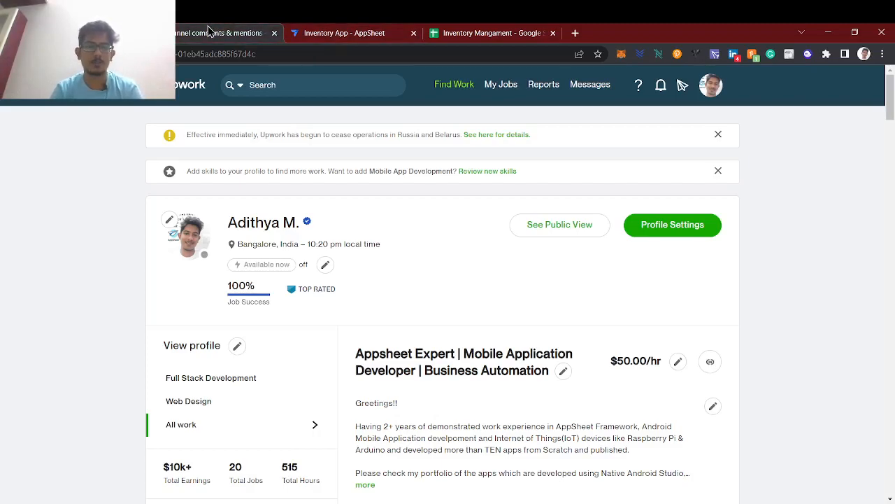
Read the newest unanswered channel comment in YouTube Studio and review the Inventory App's automation bots in AppSheet
left_click(224, 32)
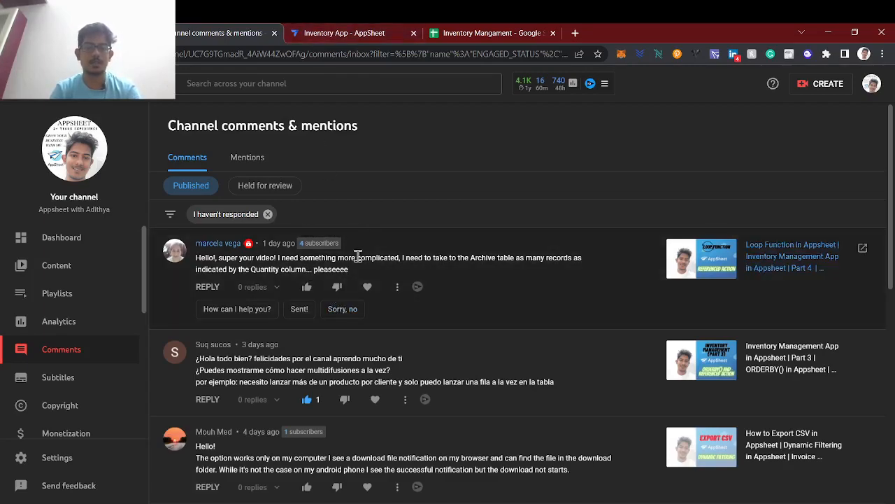
left_click(333, 31)
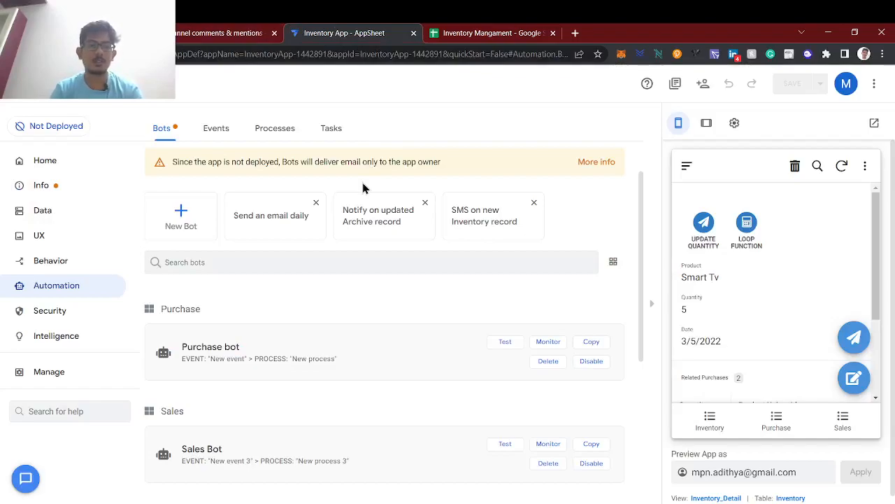
scroll(320, 305, "down", 3)
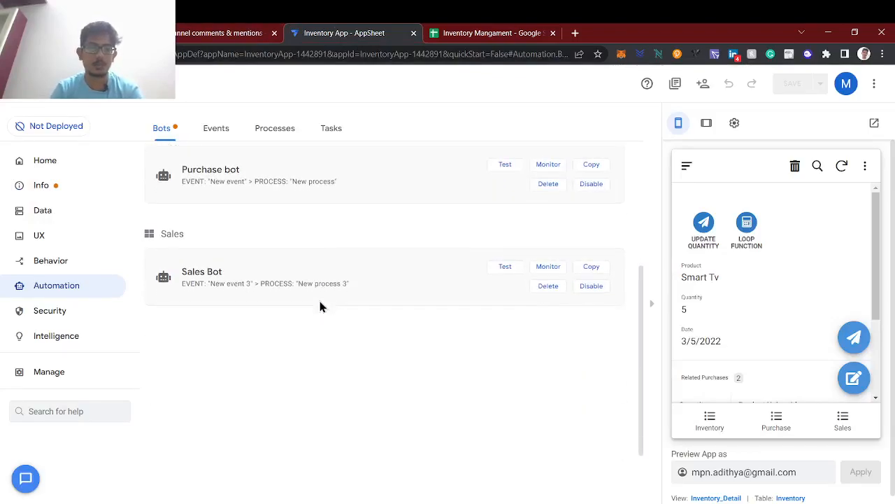
scroll(320, 306, "up", 2)
scroll(320, 306, "up", 1)
scroll(320, 305, "down", 2)
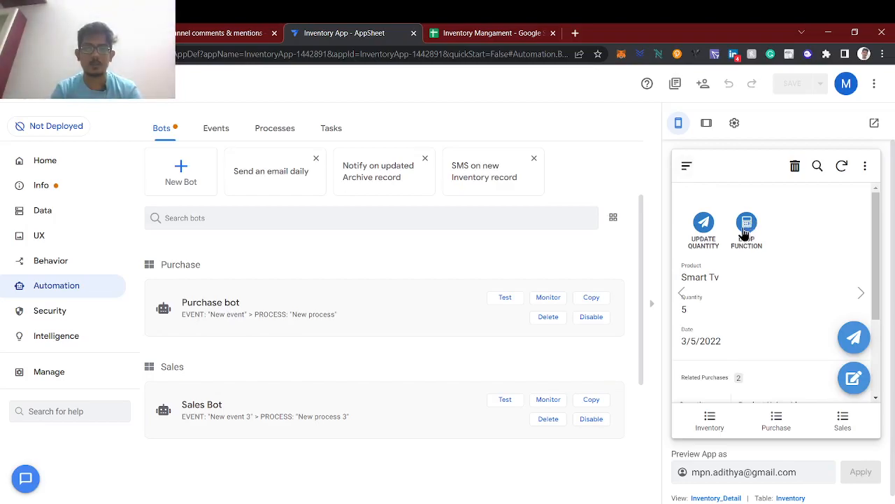
Switch to the Inventory Mangament spreadsheet and compare the empty rows 2 and 6 of the Inventory sheet with the Archive records
left_click(509, 33)
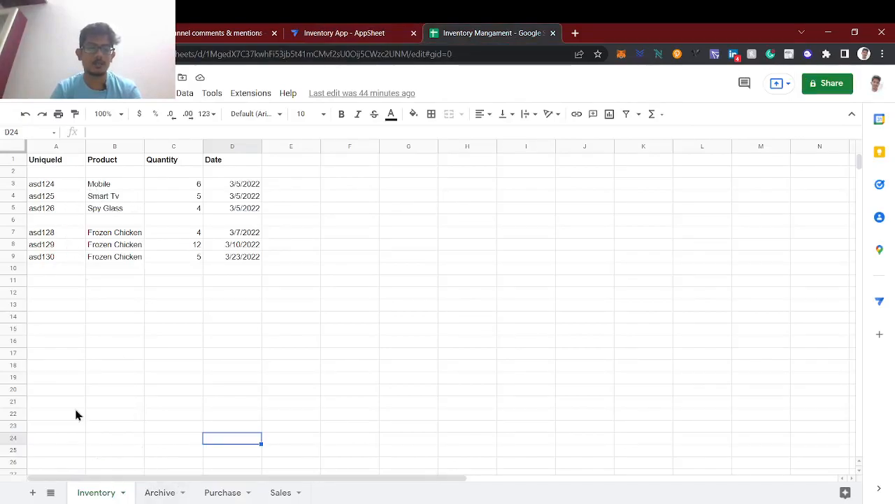
left_click(19, 171)
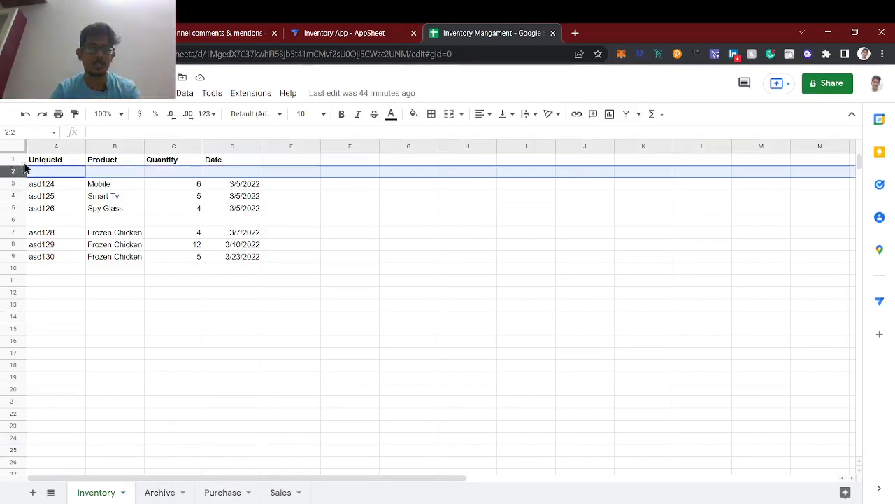
left_click(17, 220)
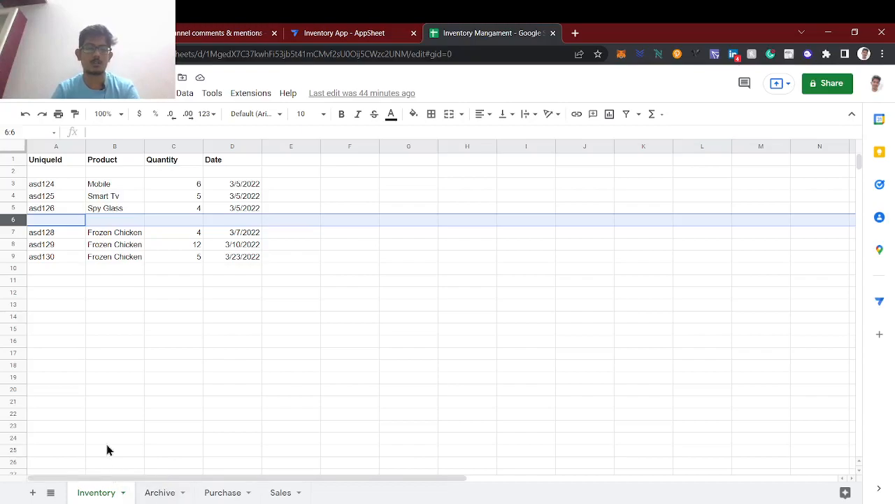
left_click(154, 175)
left_click(162, 221)
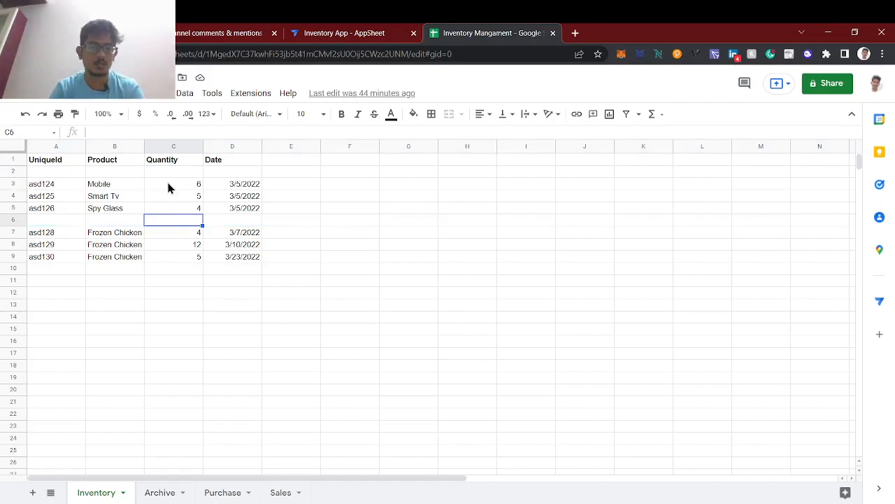
left_click(165, 488)
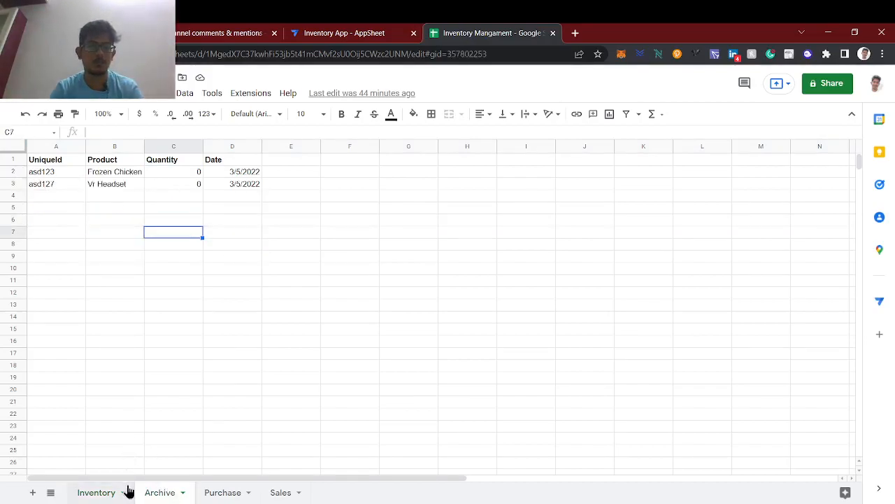
left_click(13, 171)
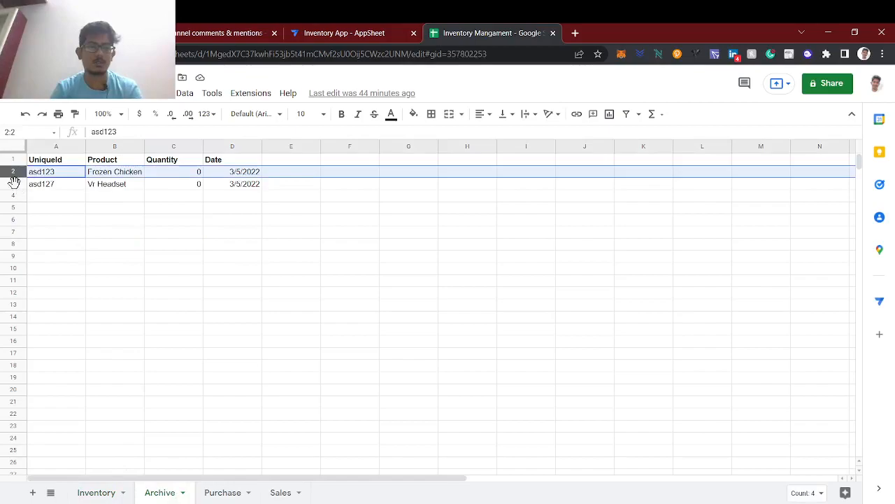
left_click(13, 184)
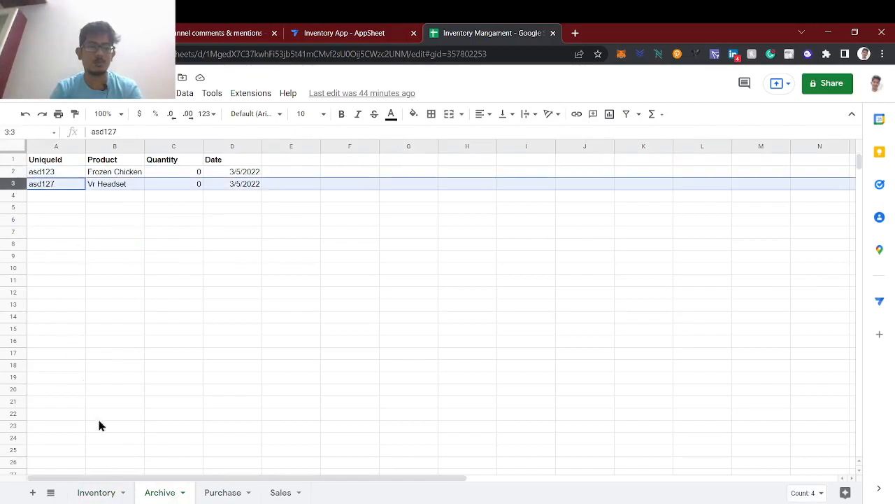
left_click(91, 492)
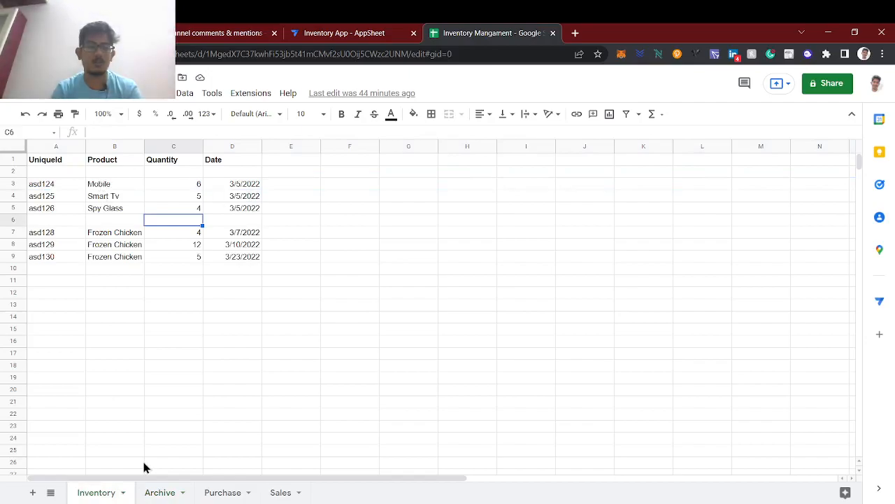
left_click(148, 492)
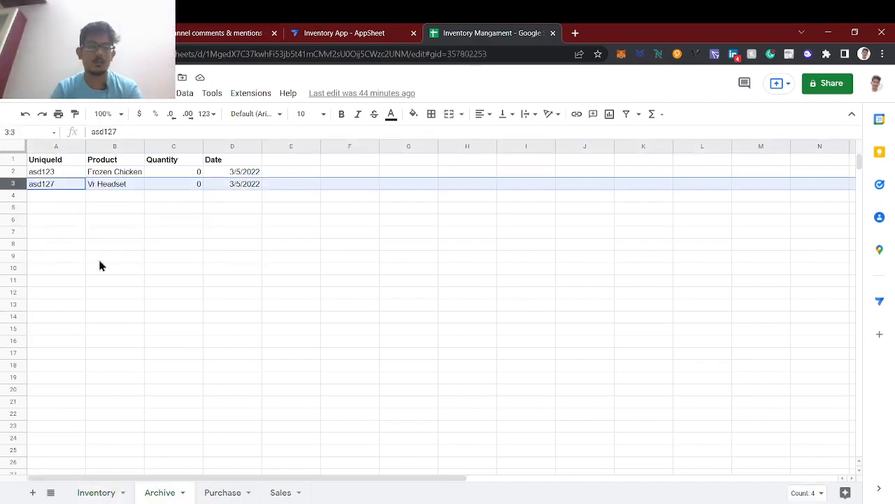
Select rows 2 to 9 of the Inventory sheet to examine all of its records
left_click(95, 493)
left_click(16, 171)
key("shift+Down")
key("shift+Down")
key("shift+Down")
key("shift+Down")
key("shift+Down")
key("shift+Down")
key("shift+Down")
key("shift+Down")
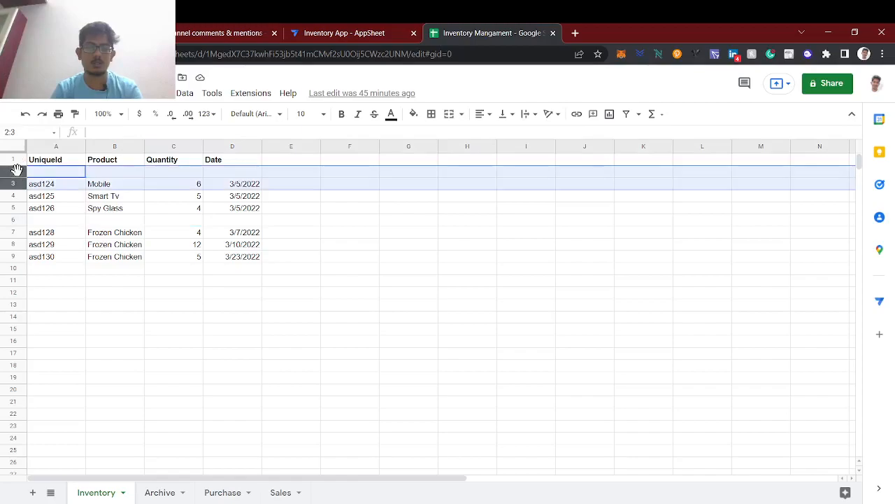
key("shift+Up")
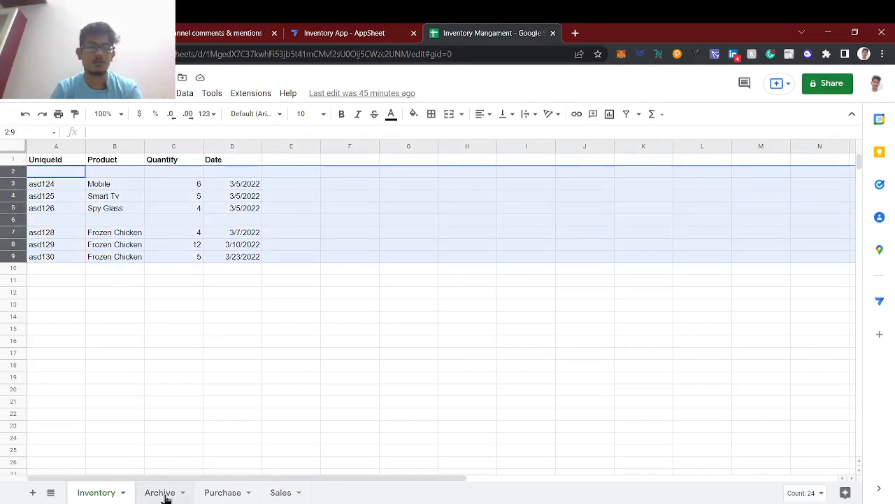
Recheck the newest comment in YouTube Studio against the Inventory and Archive sheets in the spreadsheet
left_click(205, 29)
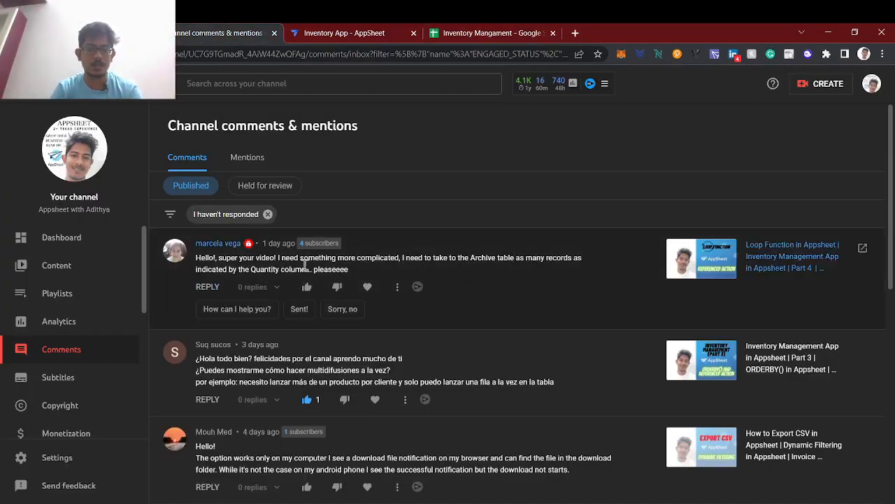
left_click(382, 29)
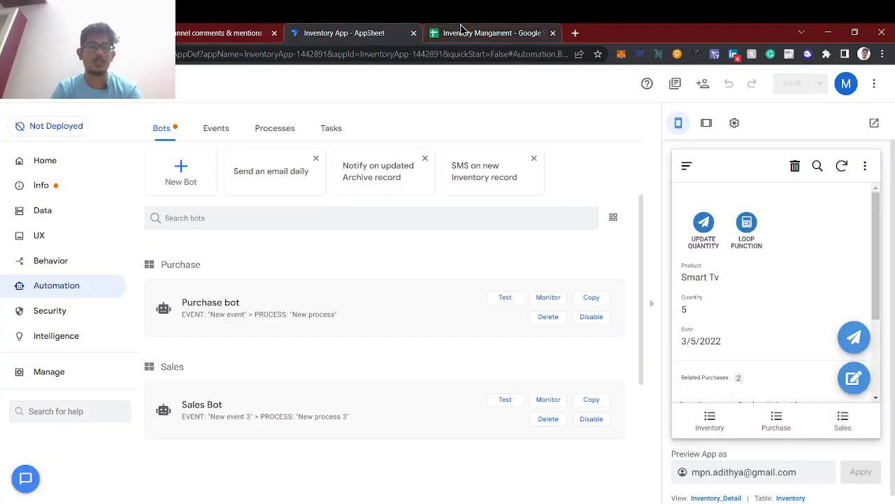
left_click(483, 33)
left_click(155, 356)
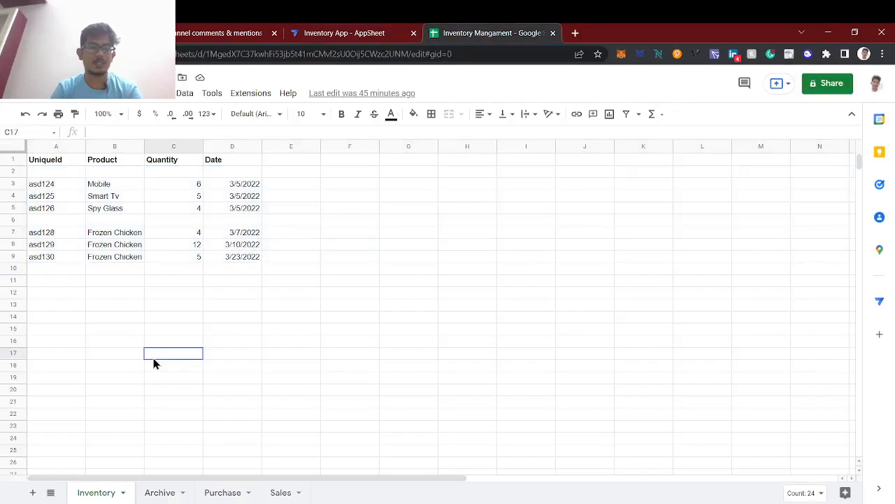
left_click(167, 494)
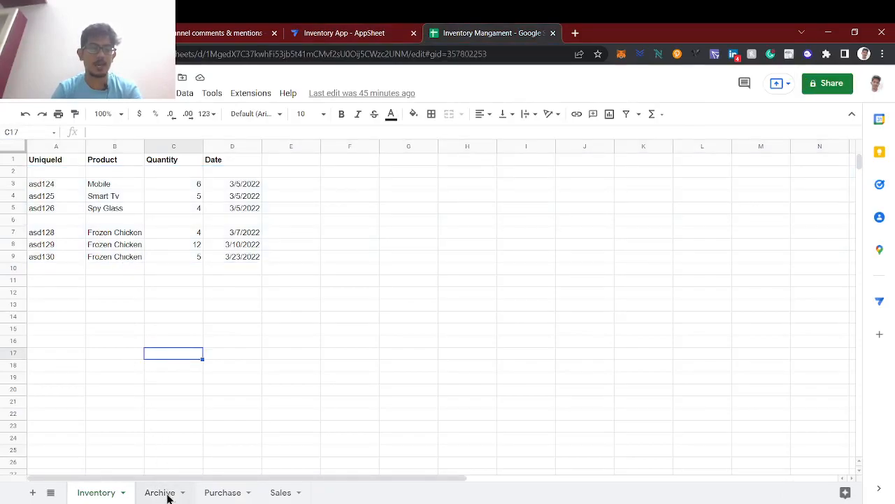
left_click(19, 183)
left_click(61, 196)
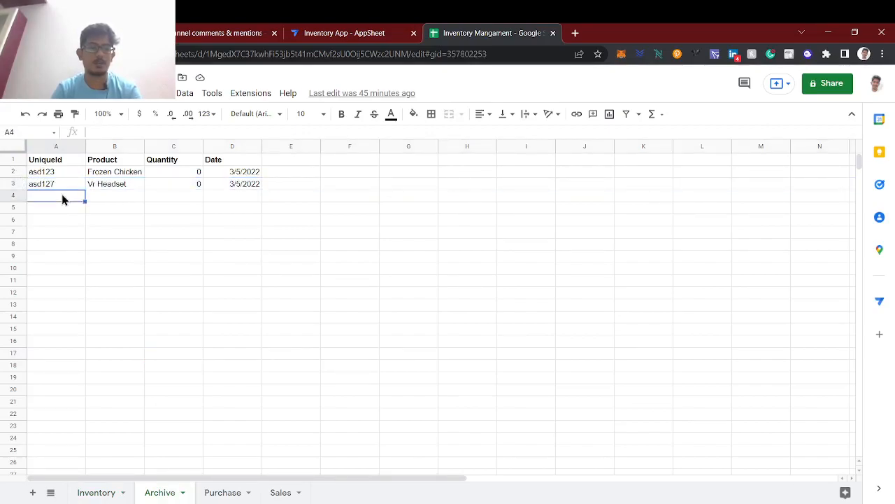
left_click(103, 494)
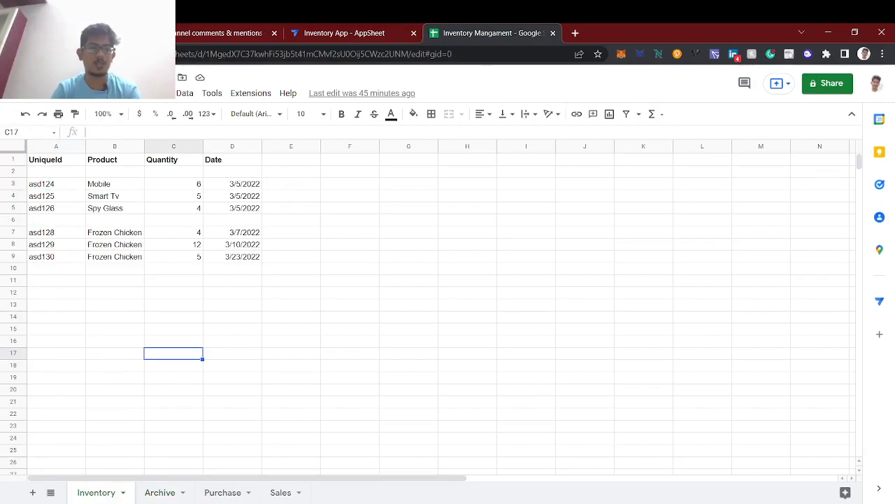
left_click(157, 494)
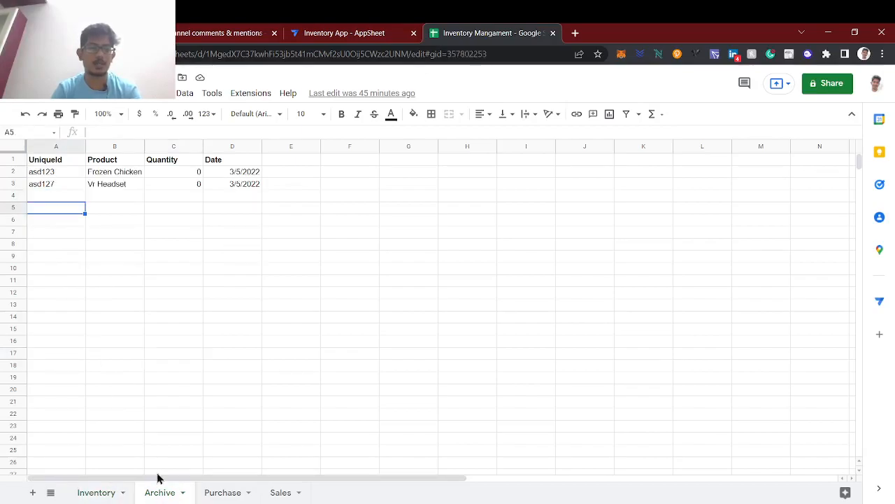
Examine the Mobile record's quantity in the Inventory sheet and the empty rows below the Archive records
left_click(100, 491)
left_click(174, 181)
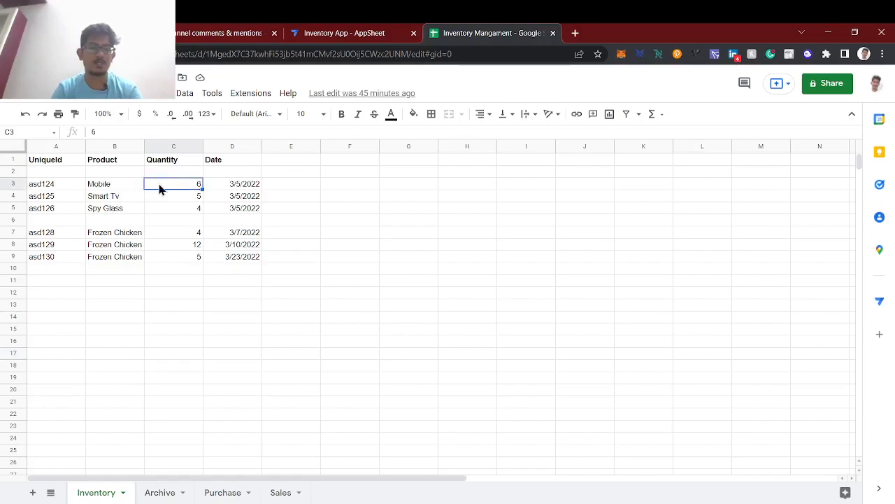
left_click(113, 184)
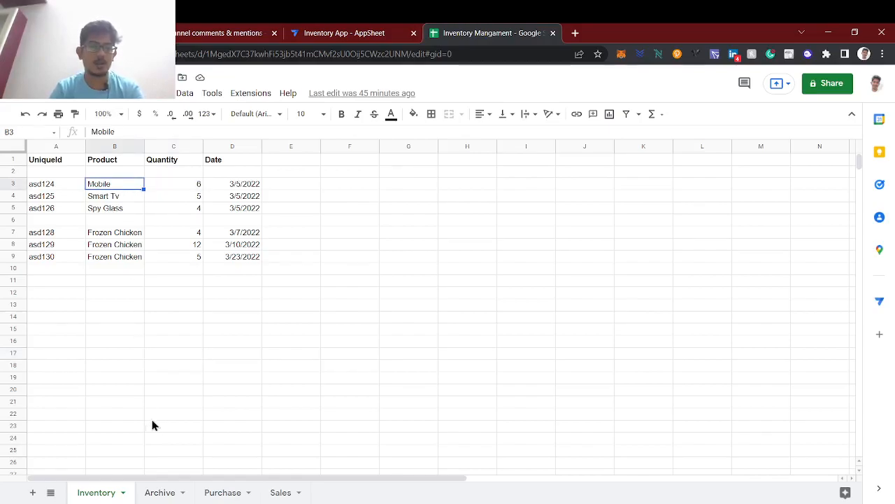
left_click(161, 493)
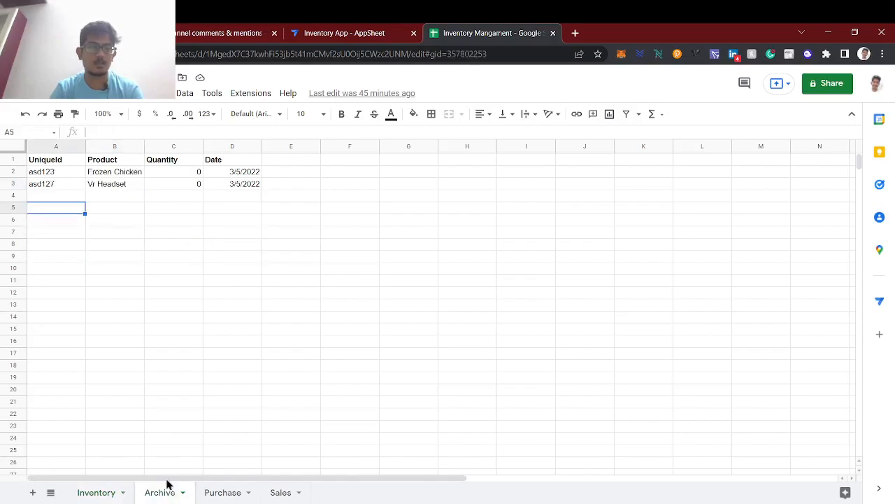
left_click(18, 199)
left_click(187, 198)
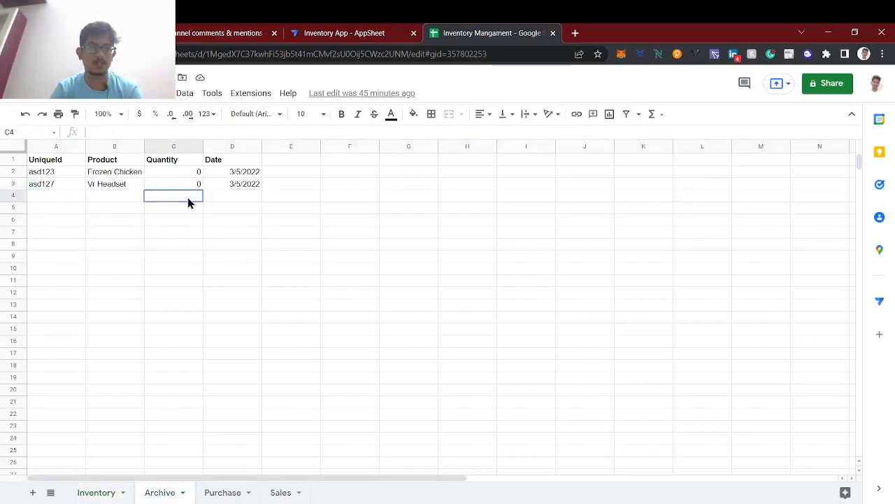
left_click(195, 210)
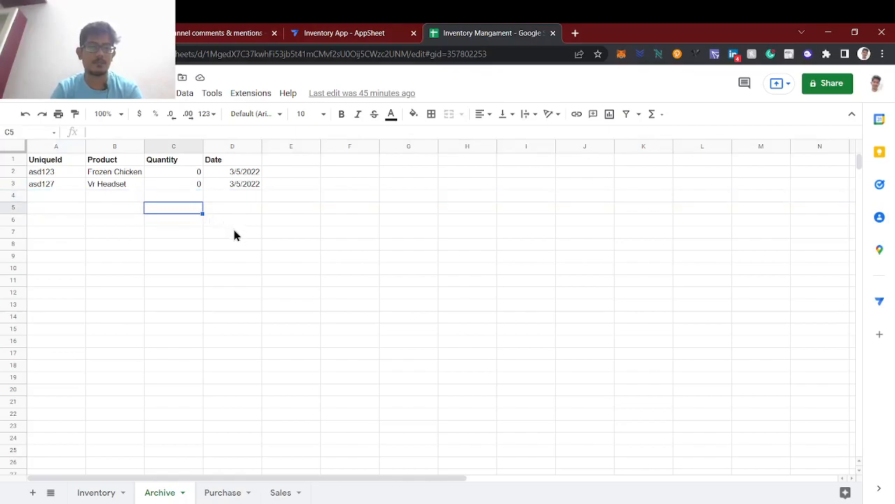
left_click(15, 195)
left_click_drag(14, 196, 15, 279)
left_click(188, 200)
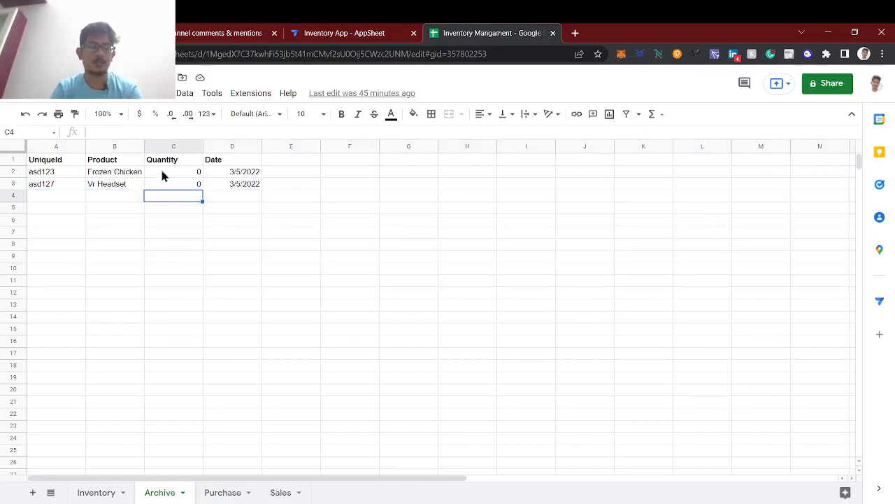
left_click(310, 28)
scroll(182, 268, "up", 1)
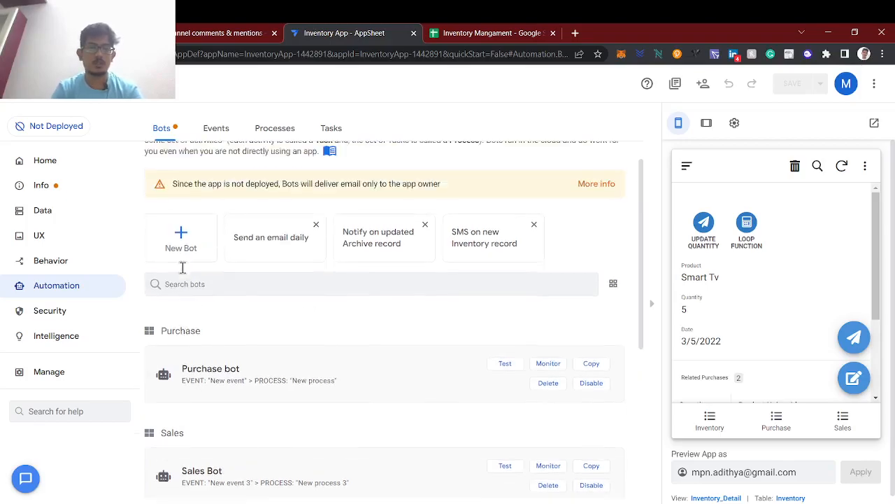
scroll(182, 268, "up", 1)
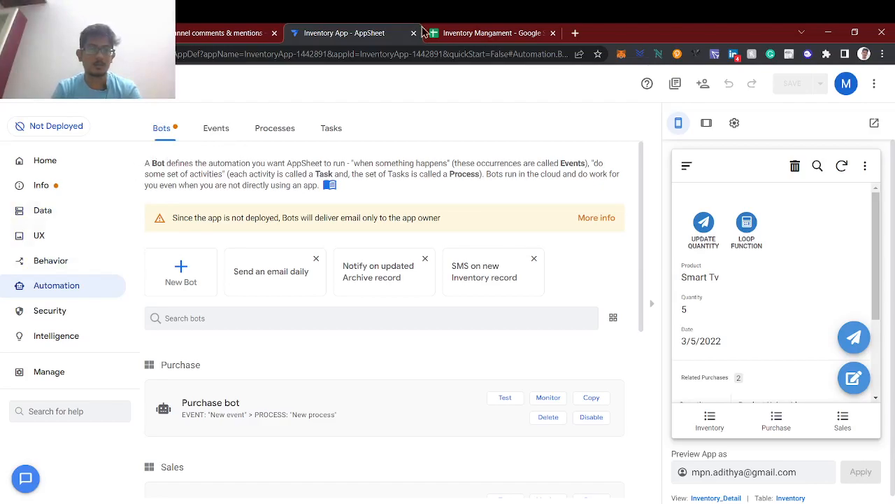
Insert a column after UniqueId in the spreadsheet's Archive sheet and head it InventoryId
left_click(462, 33)
left_click(64, 149)
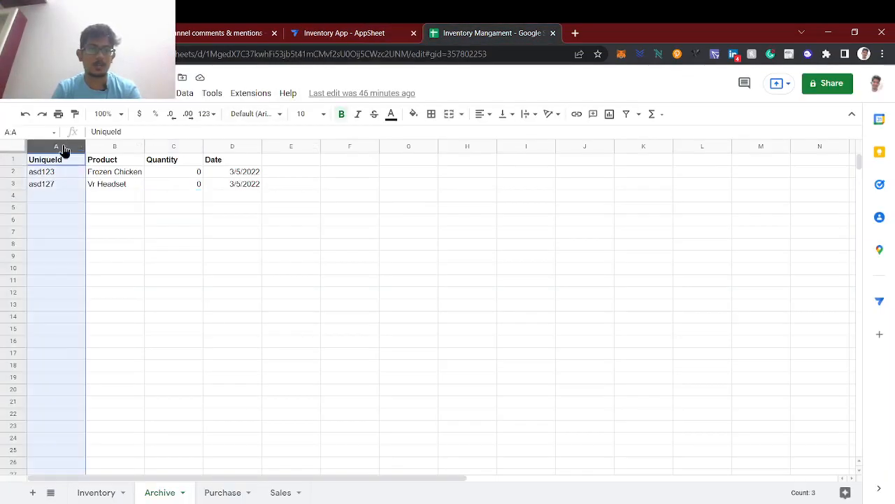
right_click(65, 149)
left_click(126, 263)
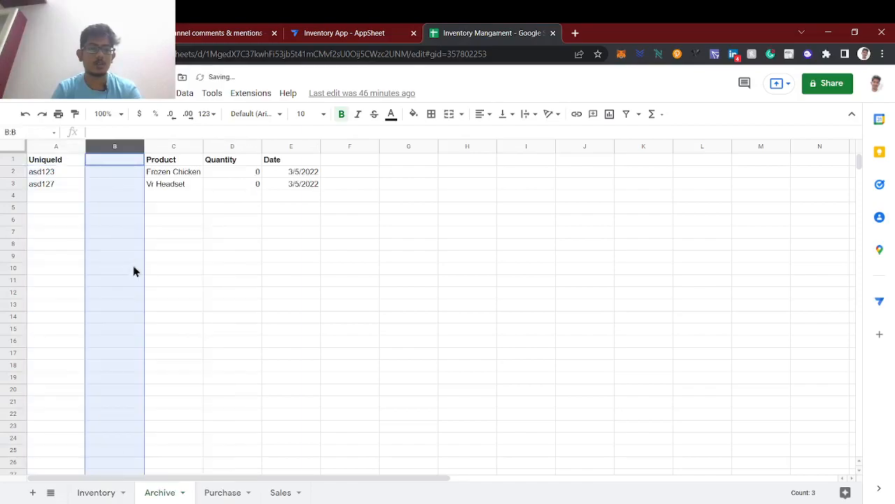
type("InventoryId")
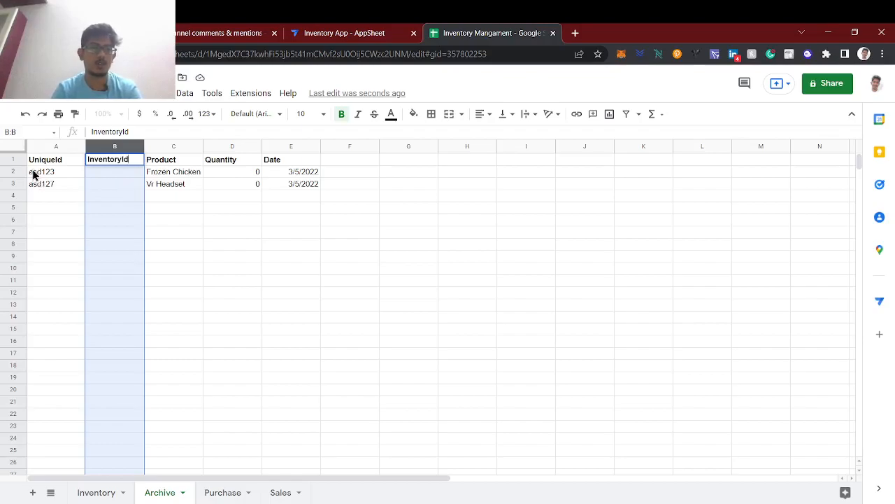
left_click(107, 176)
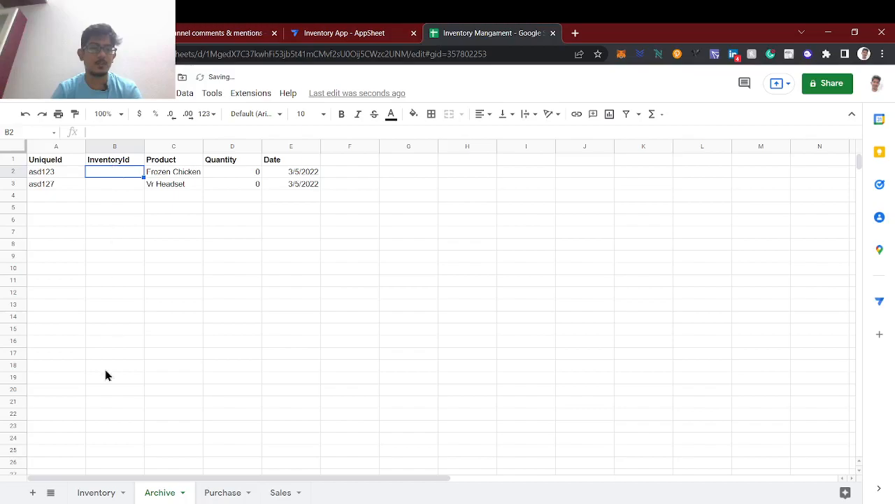
Look up the Mobile record's UniqueId in the Inventory sheet
left_click(94, 494)
left_click(50, 188)
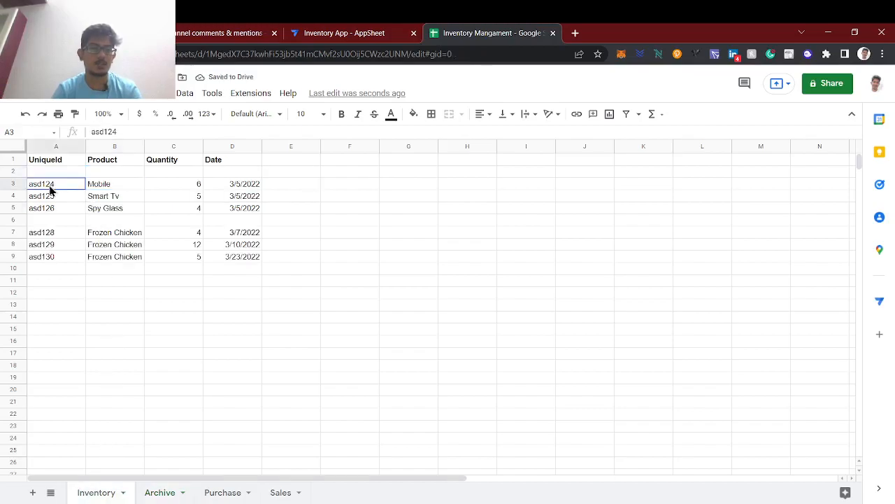
Examine the InventoryId column and the empty rows below the records in the Archive sheet
left_click(160, 493)
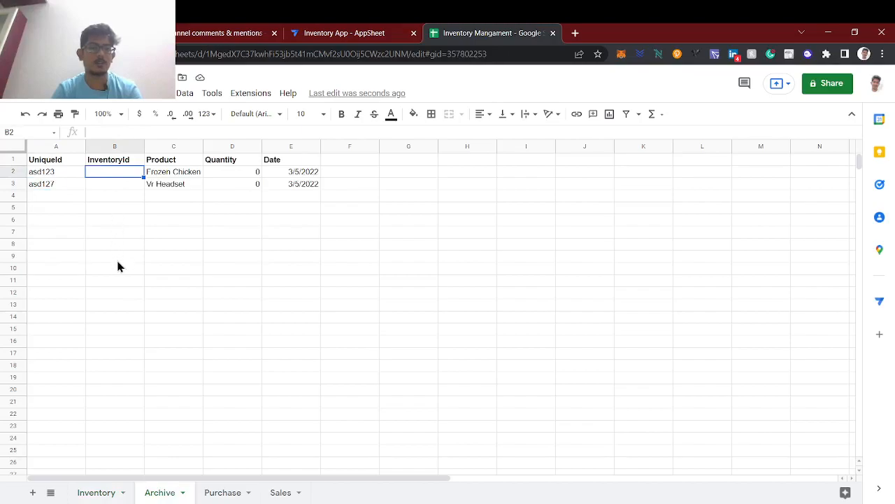
left_click(112, 196)
left_click(115, 208)
left_click(112, 221)
left_click(66, 197)
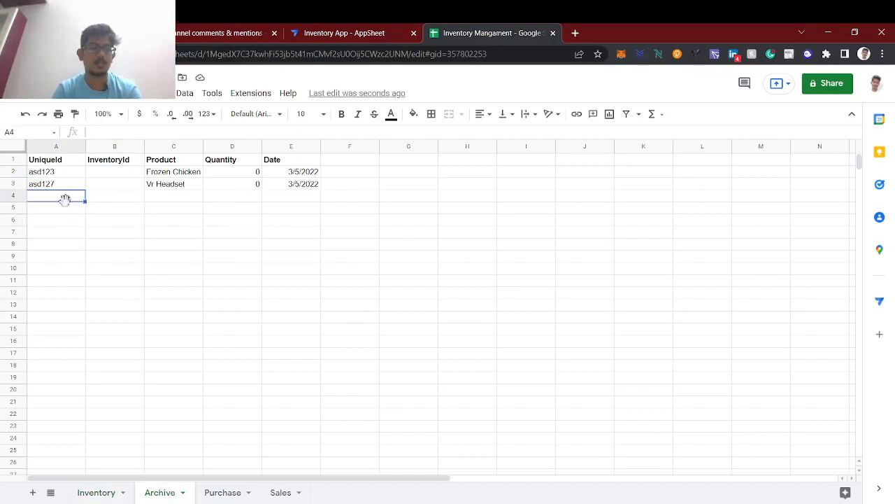
left_click(66, 206)
left_click(131, 186)
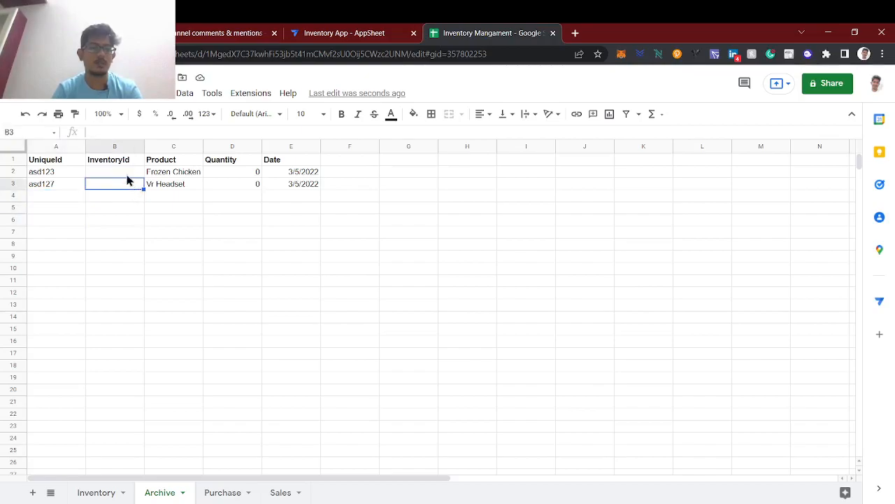
left_click(104, 140)
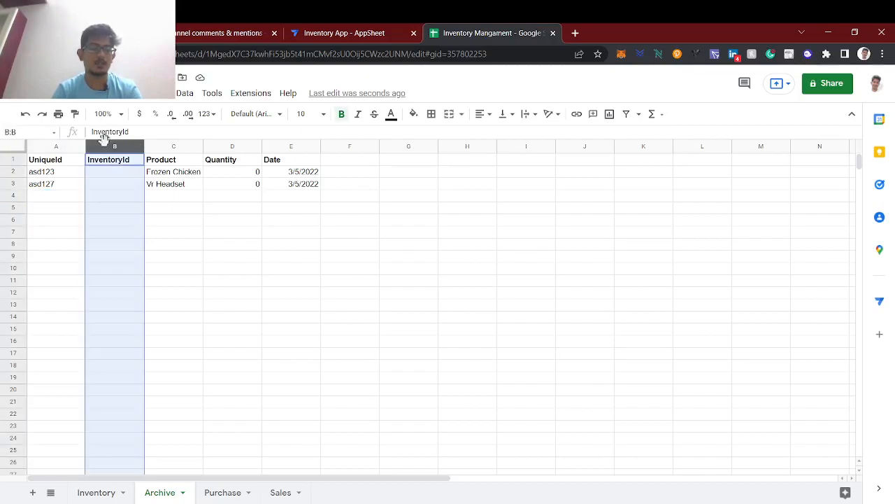
left_click(53, 198)
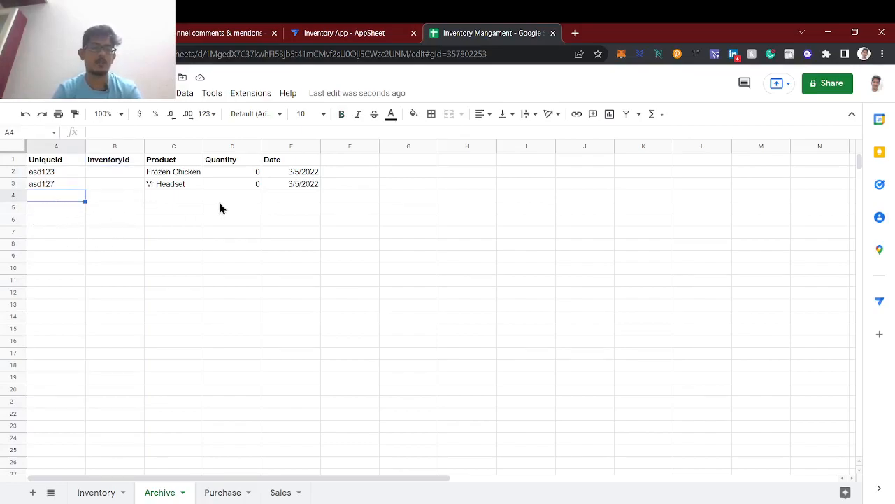
left_click(113, 161)
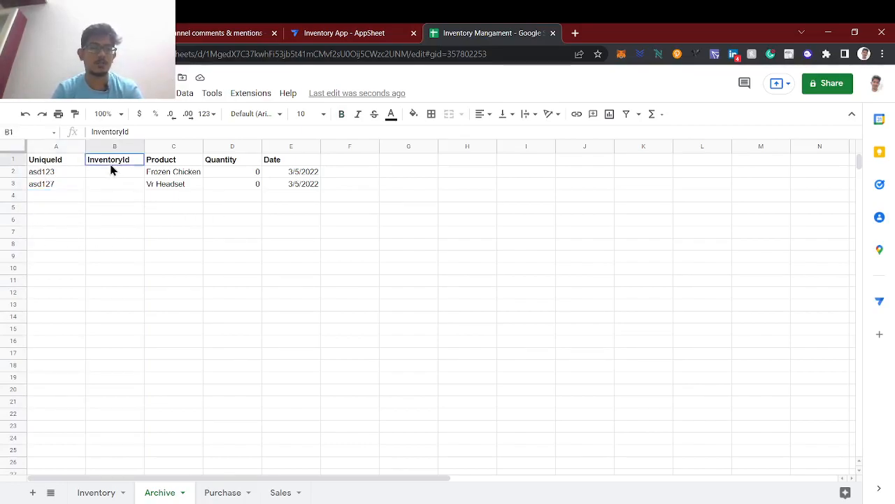
left_click(62, 196)
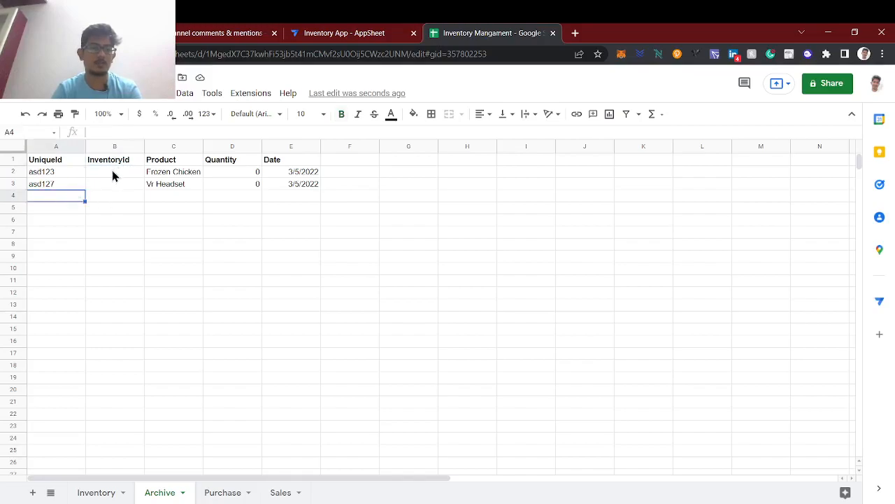
left_click(109, 172)
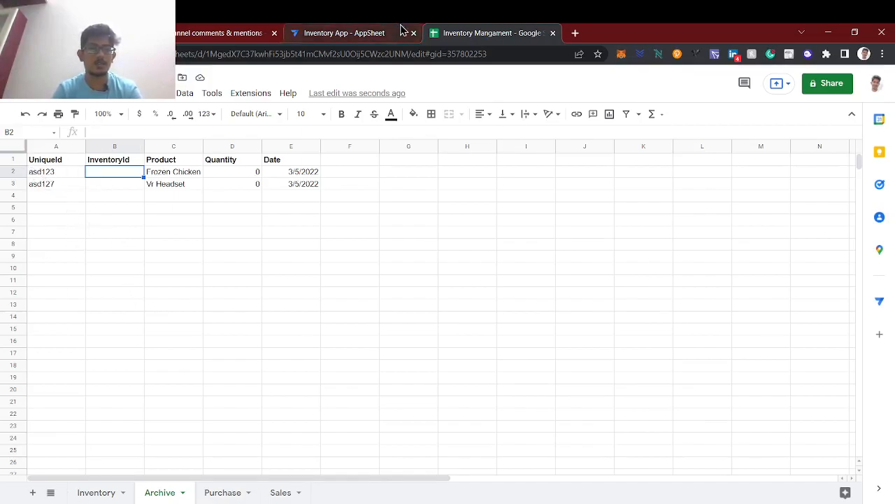
Switch to the AppSheet editor and regenerate the column structure of the Archive table
left_click(342, 31)
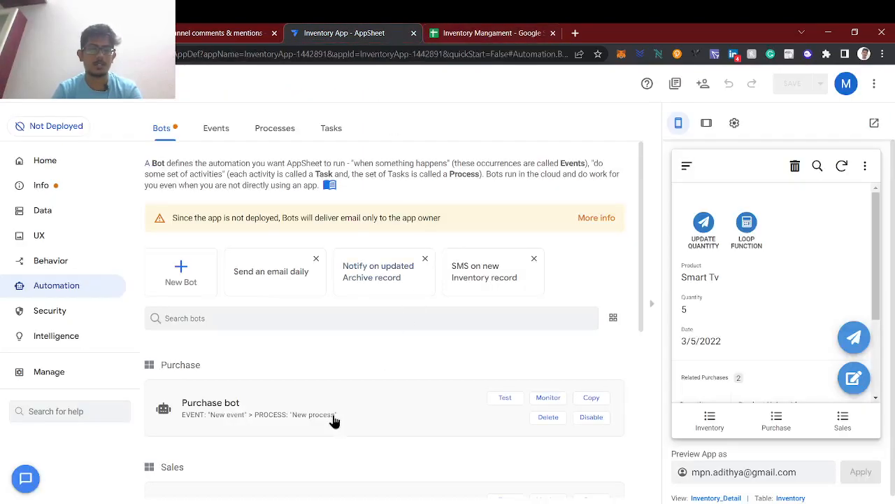
scroll(334, 420, "down", 3)
scroll(335, 420, "up", 3)
left_click(72, 212)
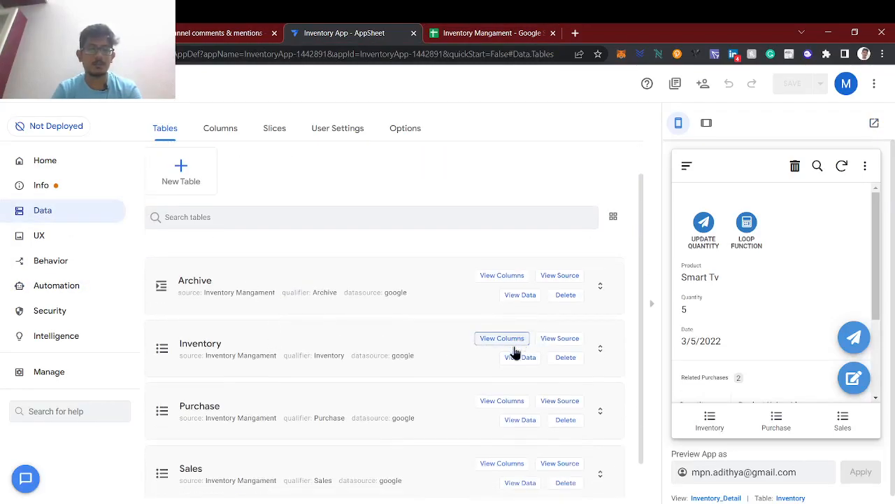
left_click(516, 280)
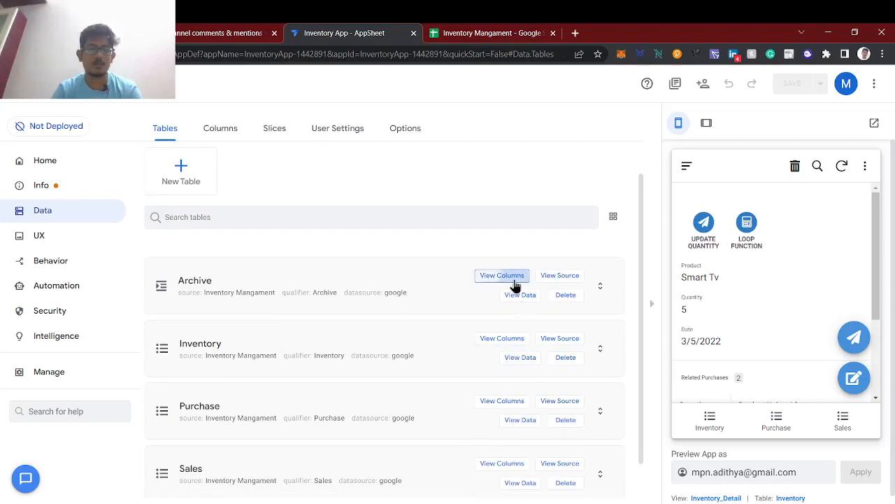
left_click(549, 182)
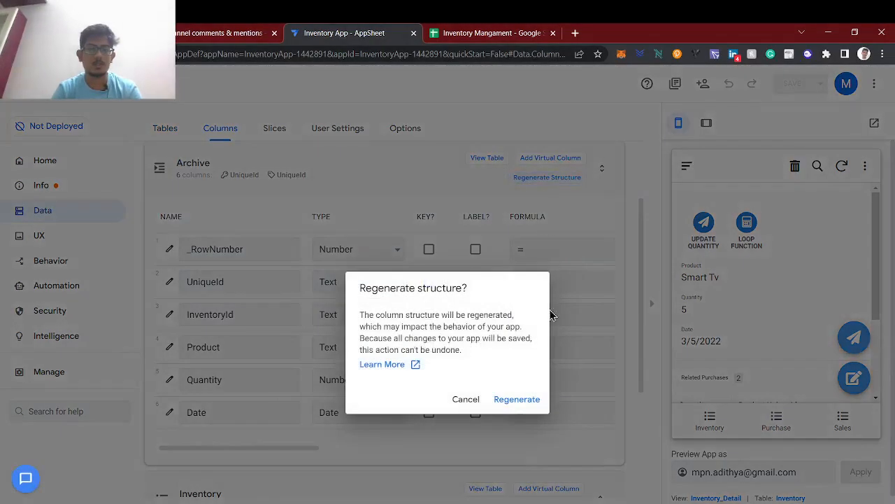
left_click(530, 399)
Check the Inventory sheet, and examine the column types, keys and initial values of AppSheet's Archive table
left_click(442, 30)
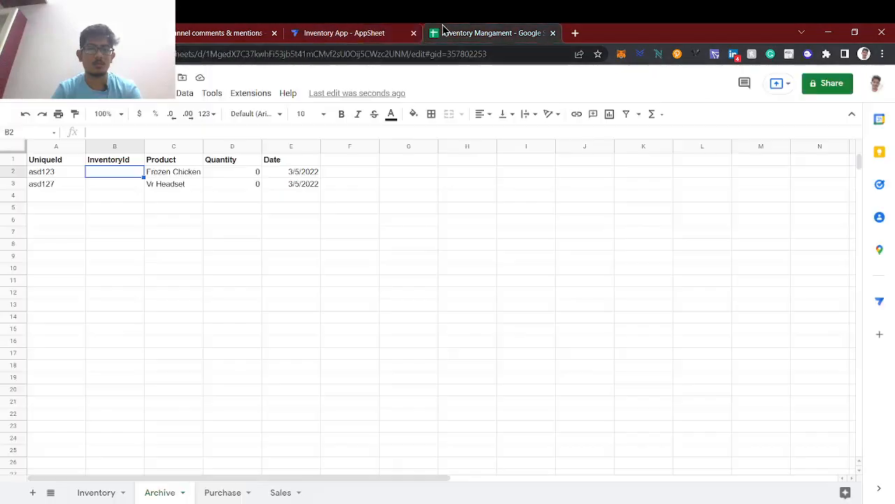
left_click(110, 492)
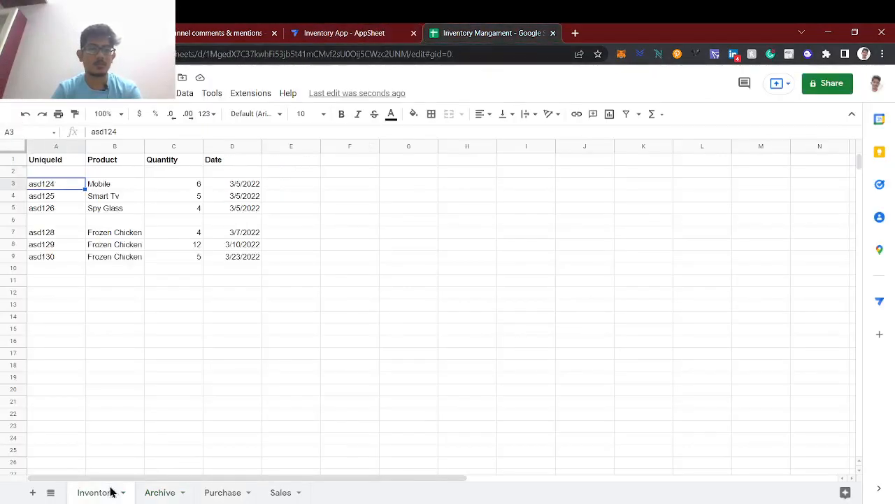
left_click(315, 31)
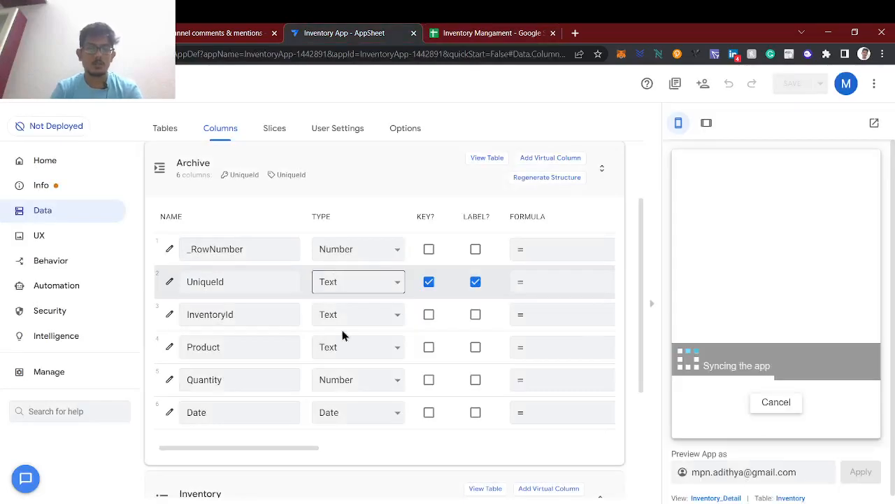
scroll(302, 322, "right", 5)
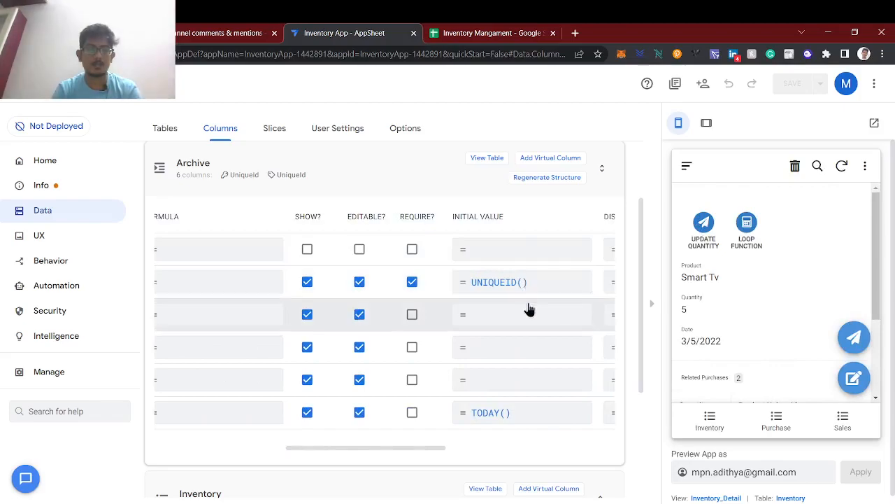
scroll(528, 328, "left", 1)
scroll(489, 329, "left", 5)
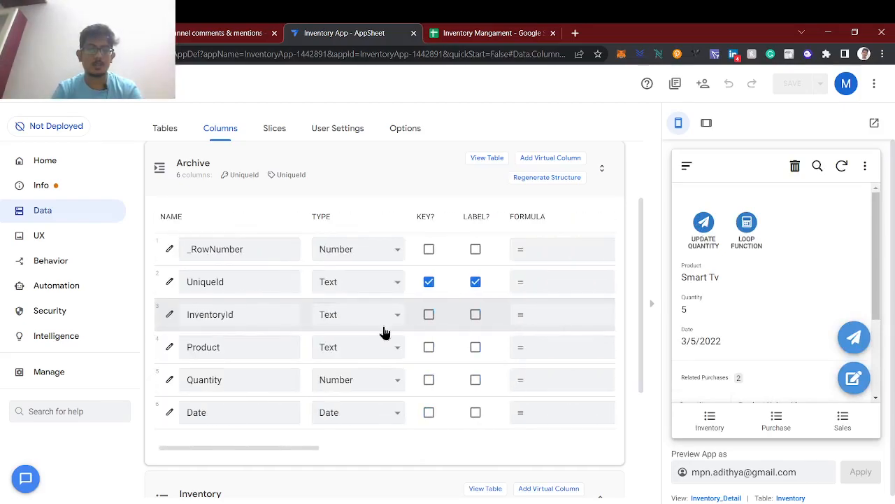
scroll(259, 324, "right", 3)
scroll(259, 324, "right", 2)
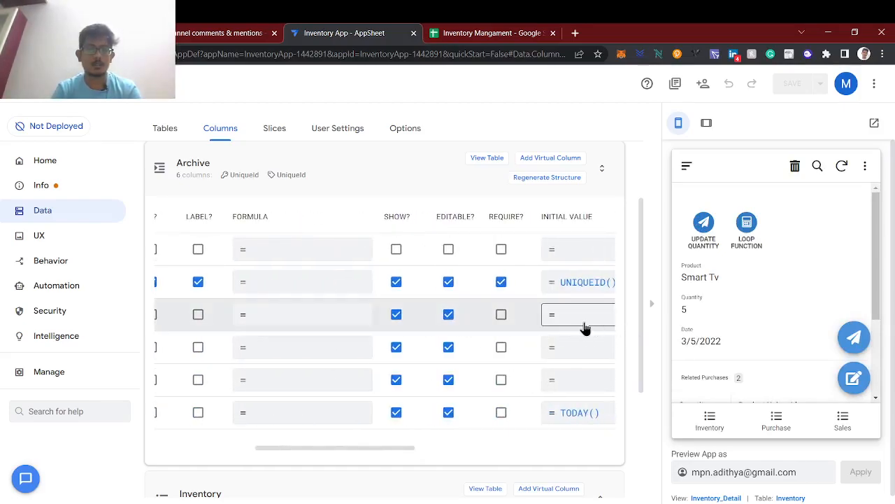
scroll(585, 326, "right", 3)
scroll(503, 327, "left", 5)
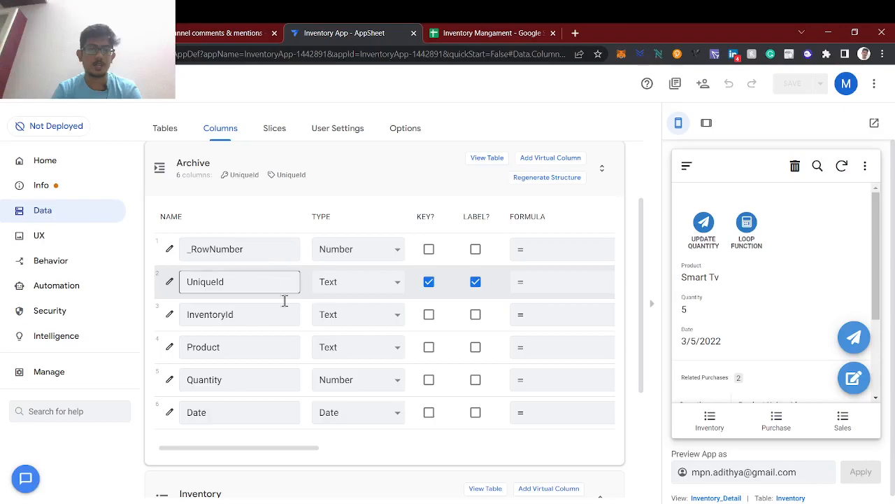
left_click(495, 31)
left_click(381, 30)
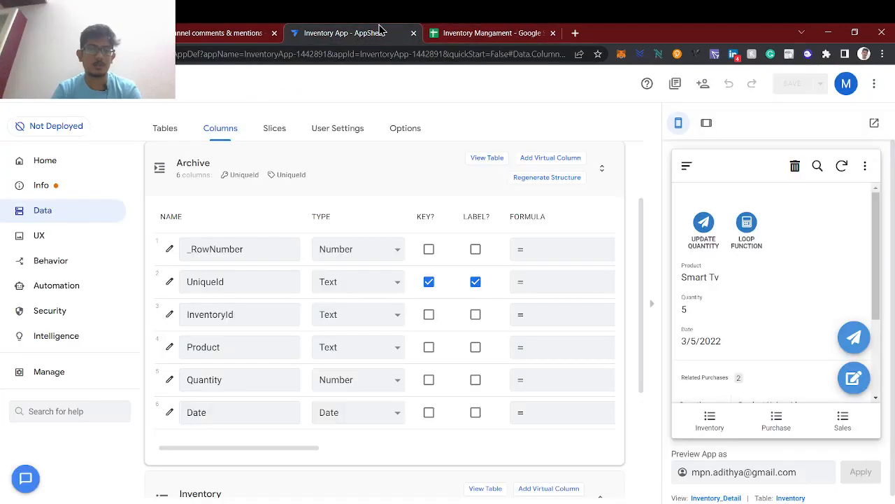
Examine the Loop Function action's referenced table, referenced rows and referenced action among the app's behavior actions
scroll(352, 241, "up", 2)
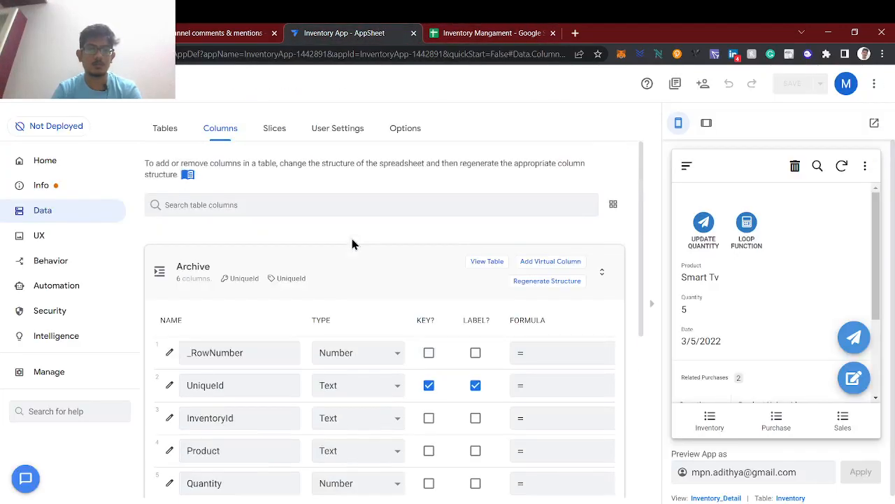
left_click(107, 267)
scroll(240, 320, "down", 4)
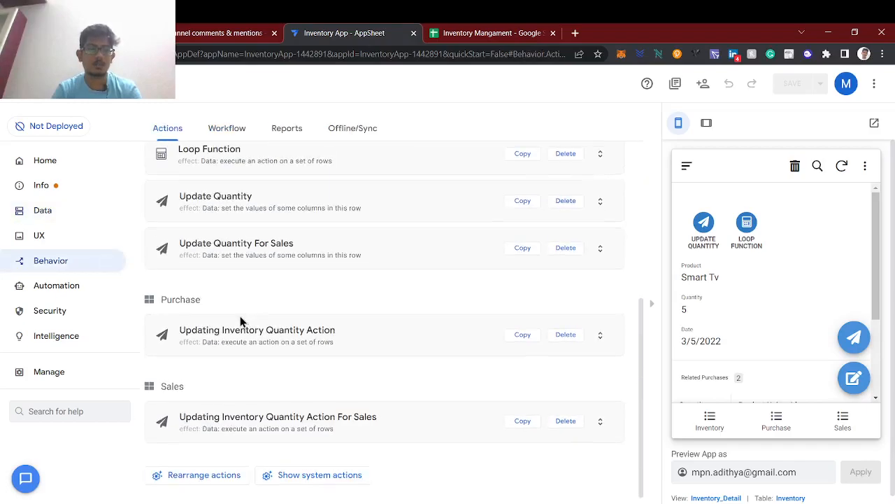
scroll(237, 321, "up", 2)
left_click(208, 279)
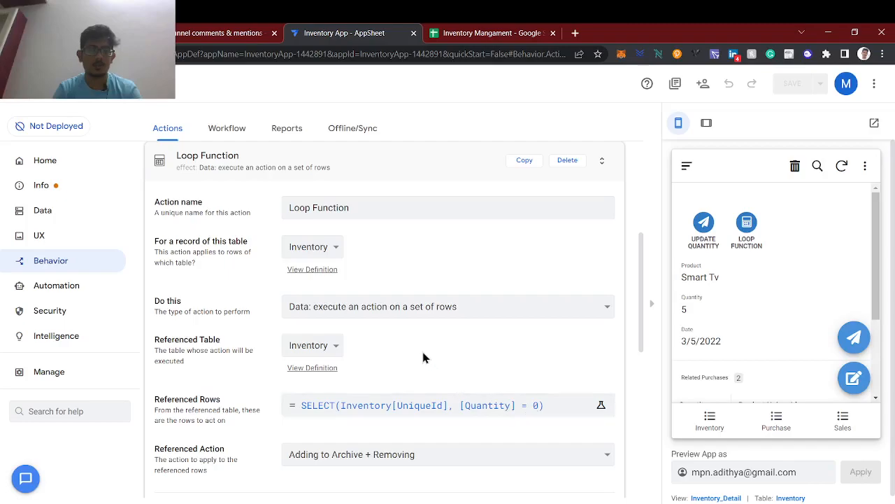
scroll(424, 357, "down", 2)
scroll(424, 356, "up", 1)
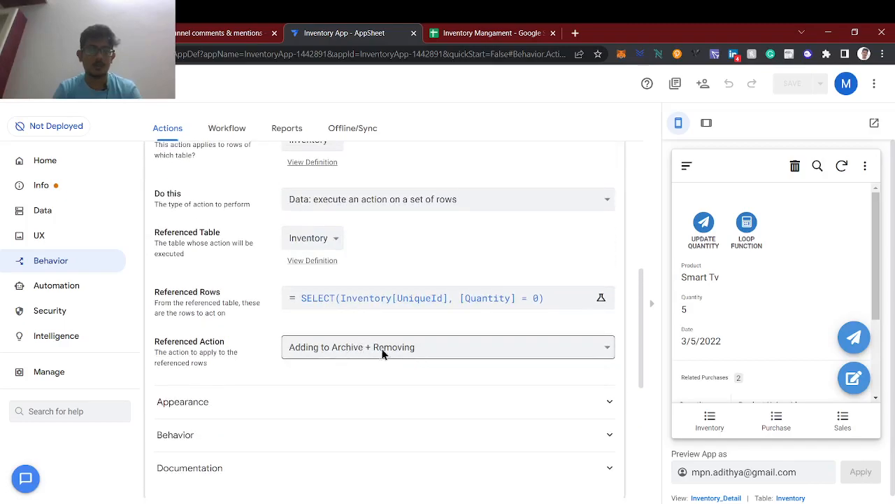
scroll(361, 348, "up", 1)
scroll(361, 348, "up", 5)
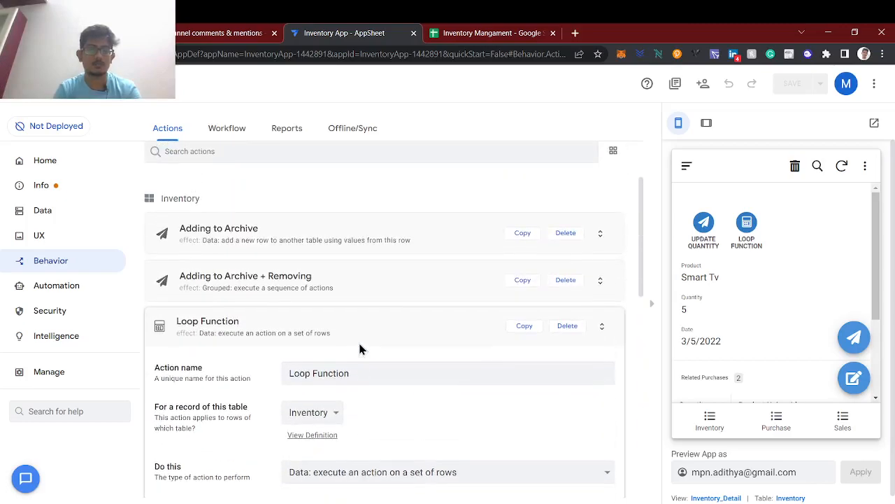
scroll(361, 348, "down", 3)
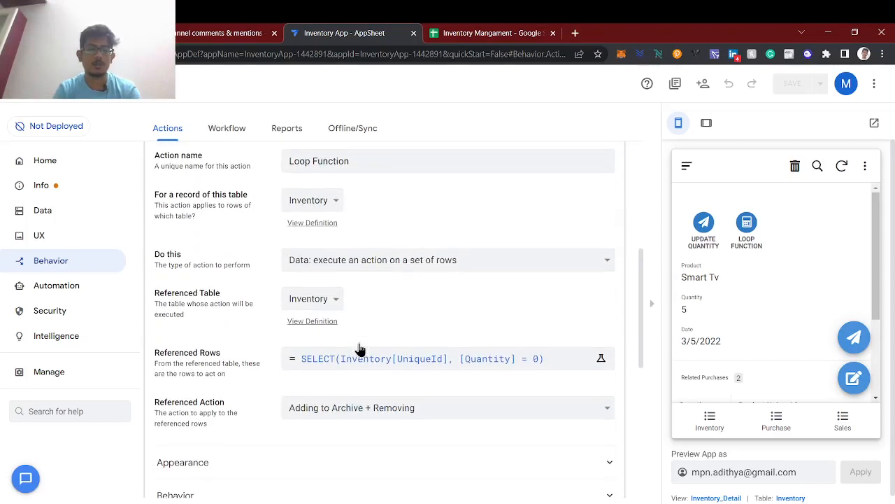
scroll(361, 347, "up", 6)
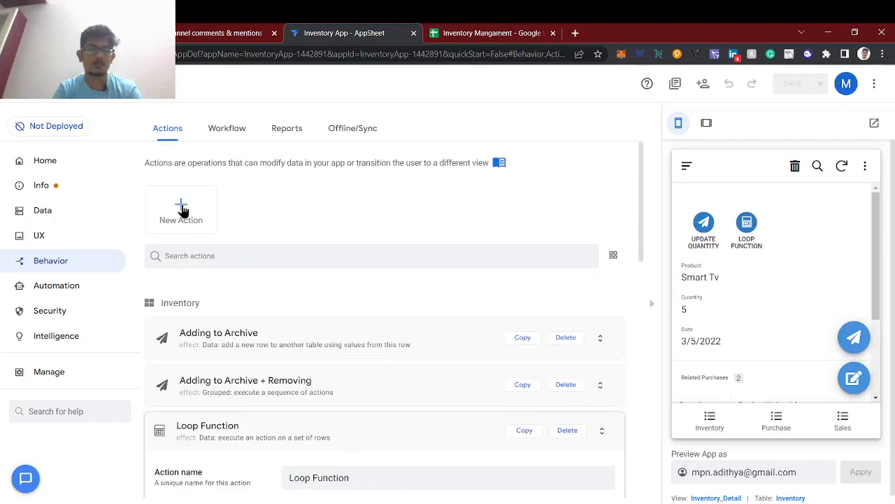
Create an automation bot named Repeater Bot and add a new data-change event to it
left_click(91, 284)
scroll(238, 277, "down", 3)
scroll(254, 280, "up", 2)
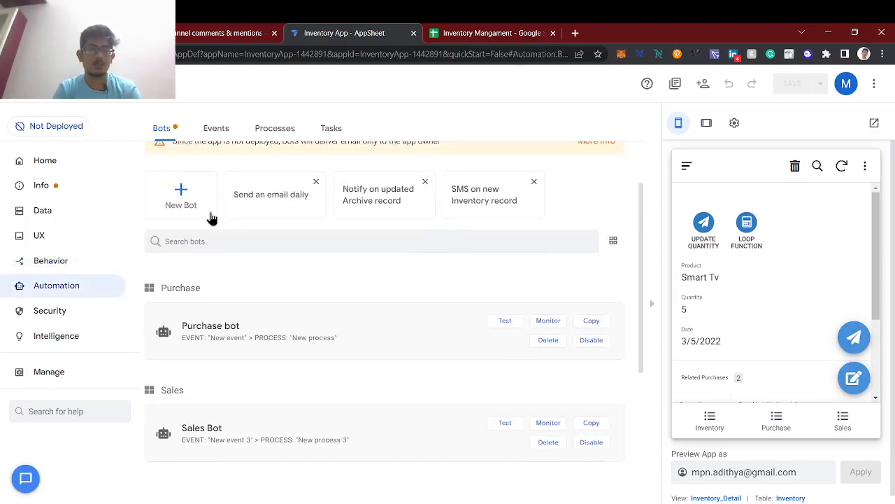
left_click(203, 204)
type("Re")
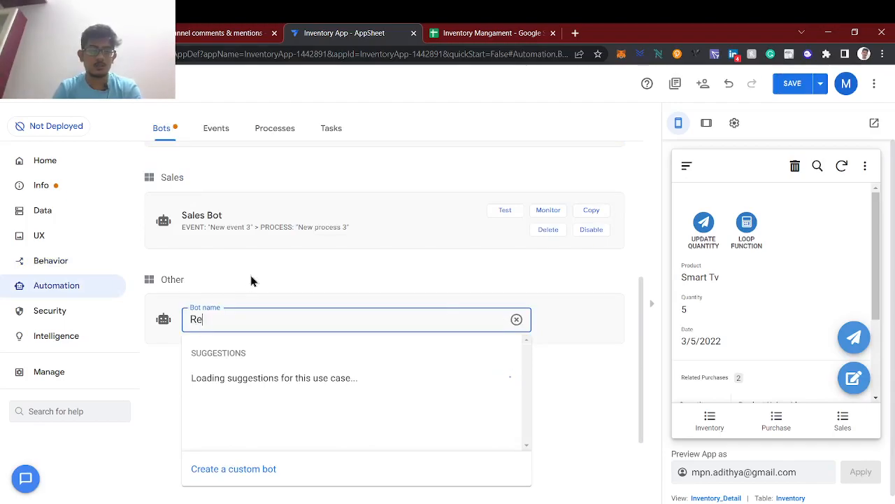
type("peater Bot")
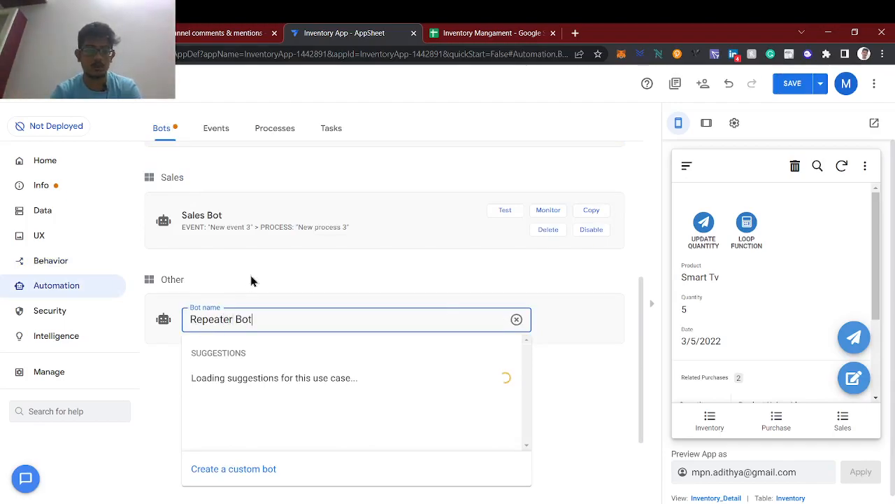
key("Return")
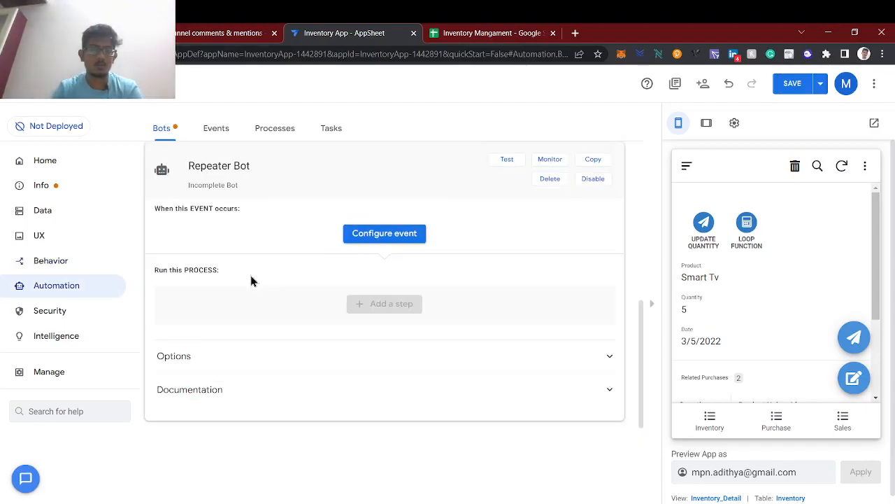
left_click(387, 235)
left_click(290, 390)
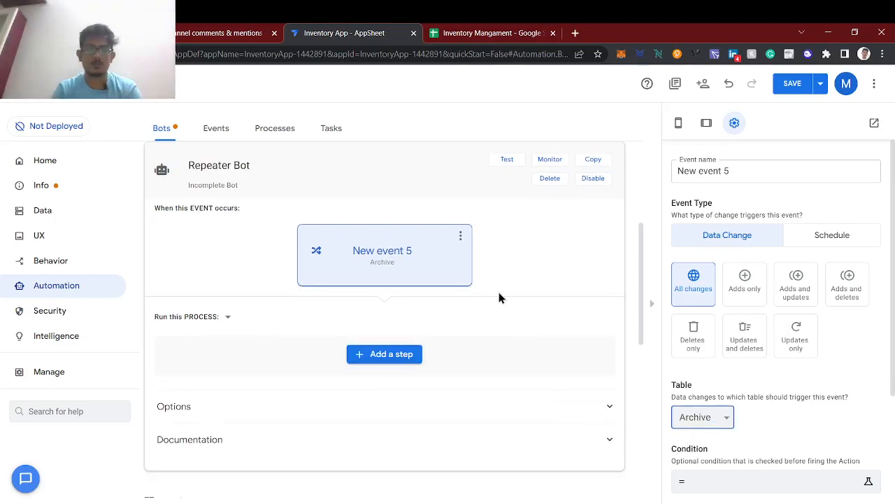
Switch to the spreadsheet and select rows 3 to 9 of the Inventory sheet to review the records
left_click(489, 33)
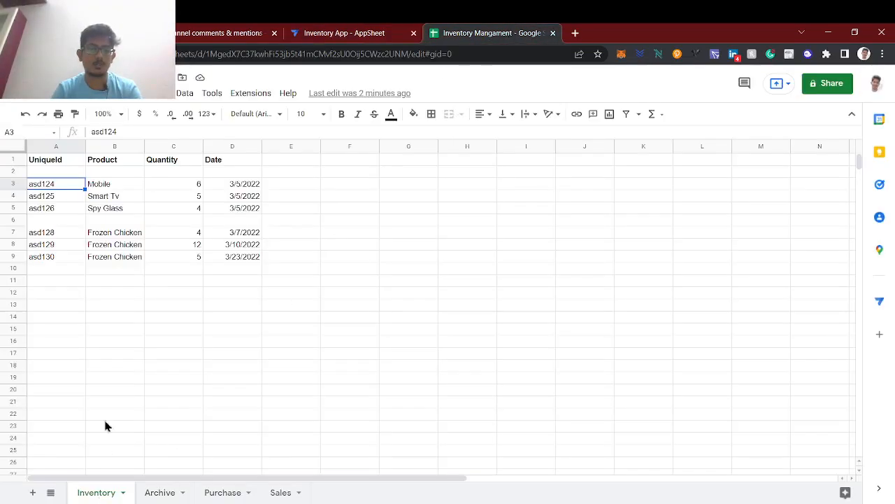
left_click(10, 186)
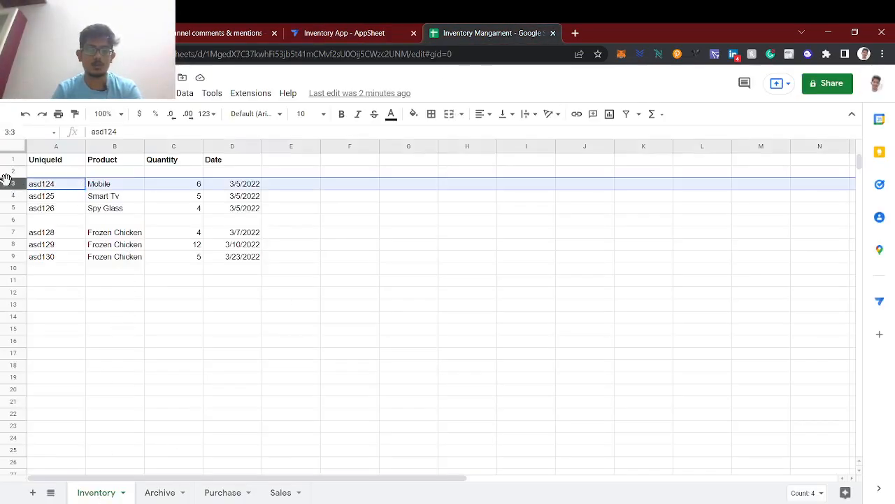
key("shift+Down")
key("shift+Down")
key("shift+Down")
key("shift+Down")
key("shift+Down")
key("shift+Down")
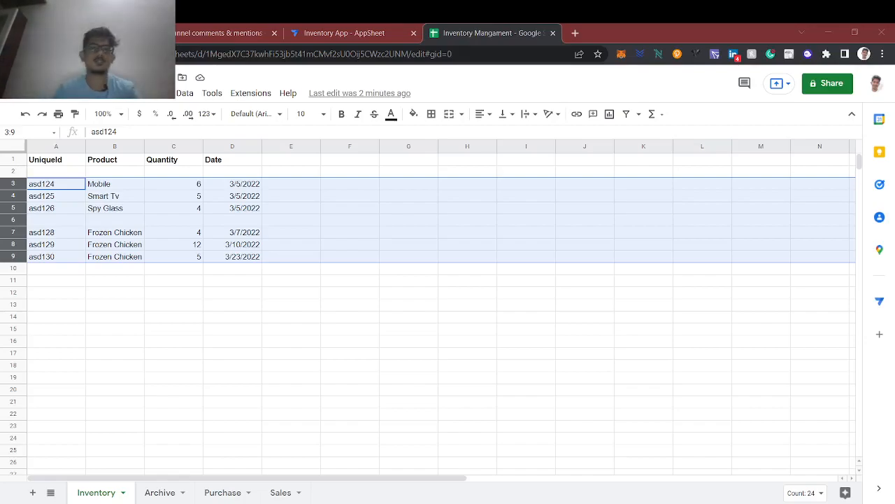
Compare the Mobile record in row 3 of the Inventory sheet with the first empty row of the Archive sheet
key("alt+Tab")
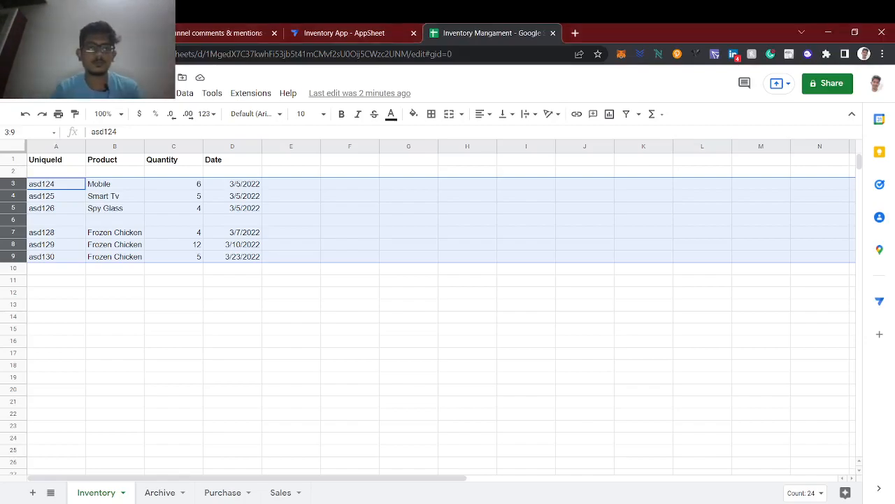
left_click(356, 318)
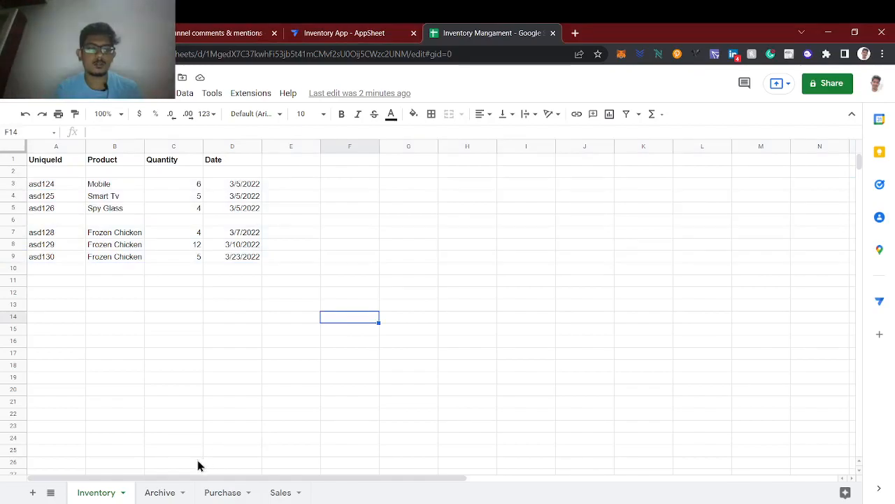
left_click(17, 182)
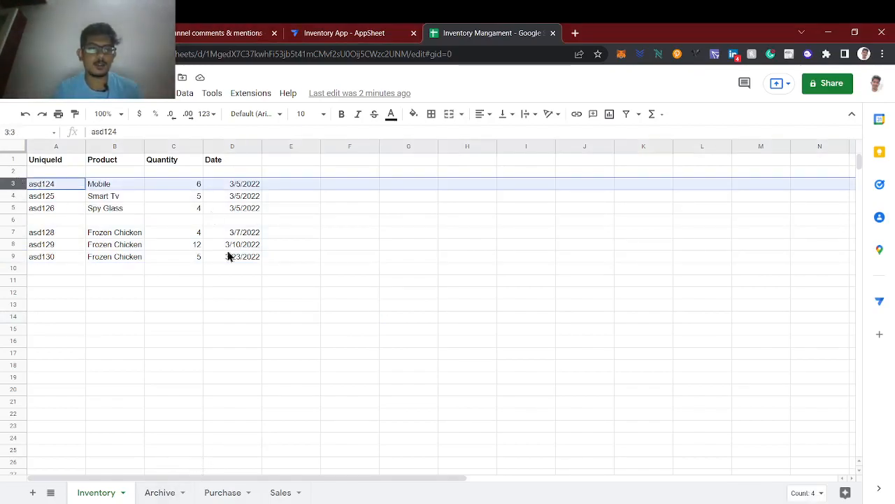
left_click(161, 493)
left_click(89, 196)
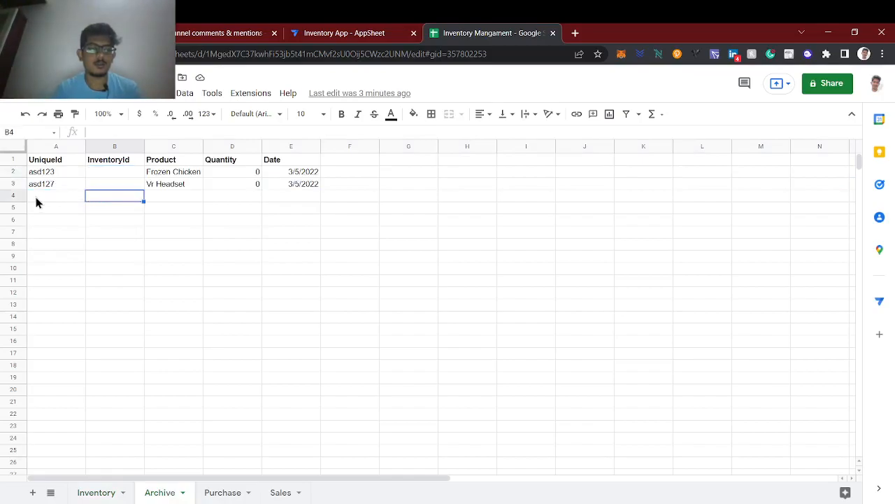
left_click(14, 196)
Return to the AppSheet editor and set the Repeater Bot's new Archive event to trigger on adds only
left_click(366, 31)
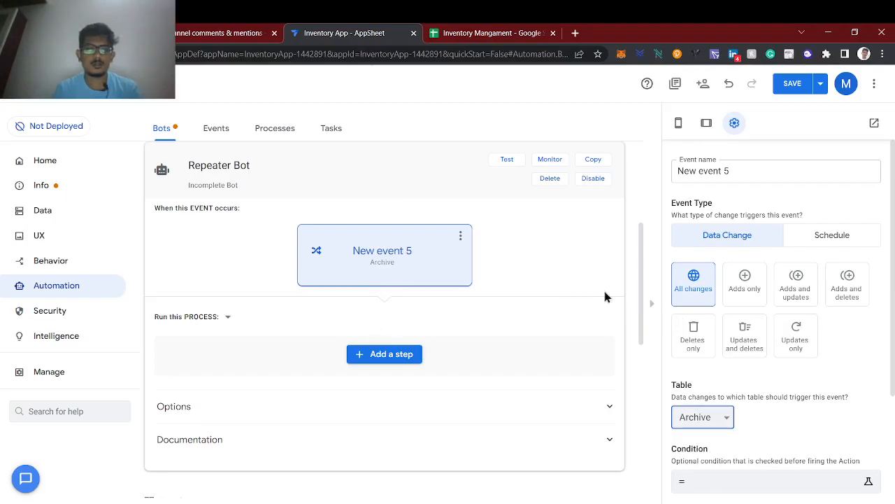
left_click(762, 293)
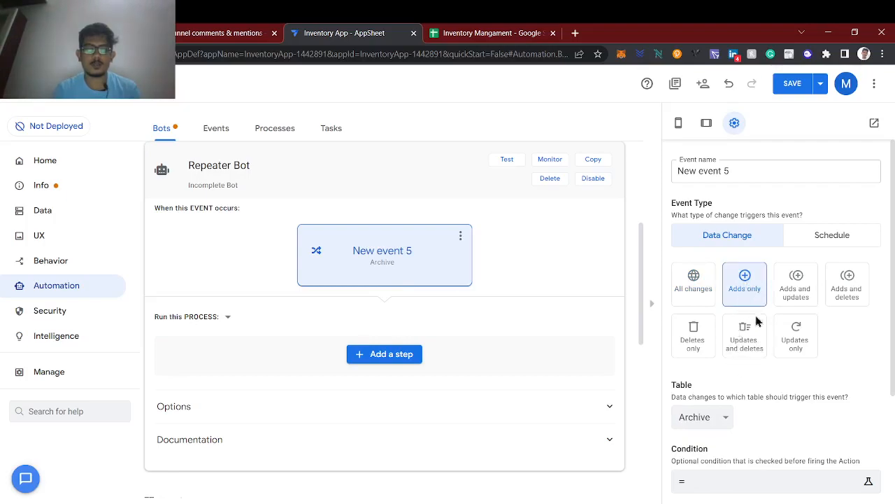
scroll(755, 329, "down", 1)
scroll(720, 406, "down", 2)
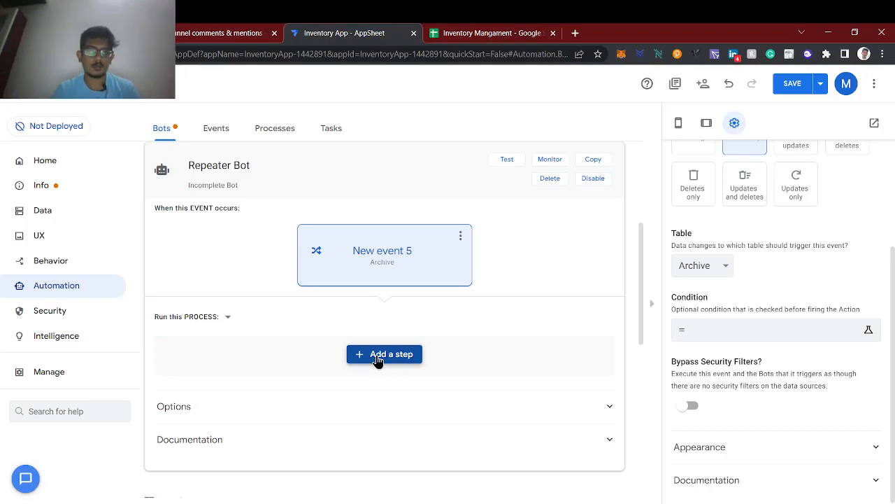
Create a new behavior action for the Archive table and name it Repeater
left_click(22, 268)
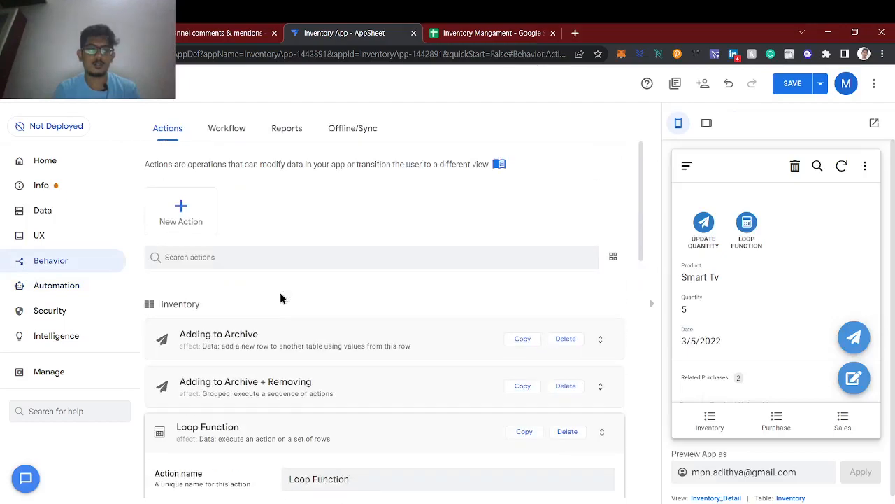
left_click(181, 214)
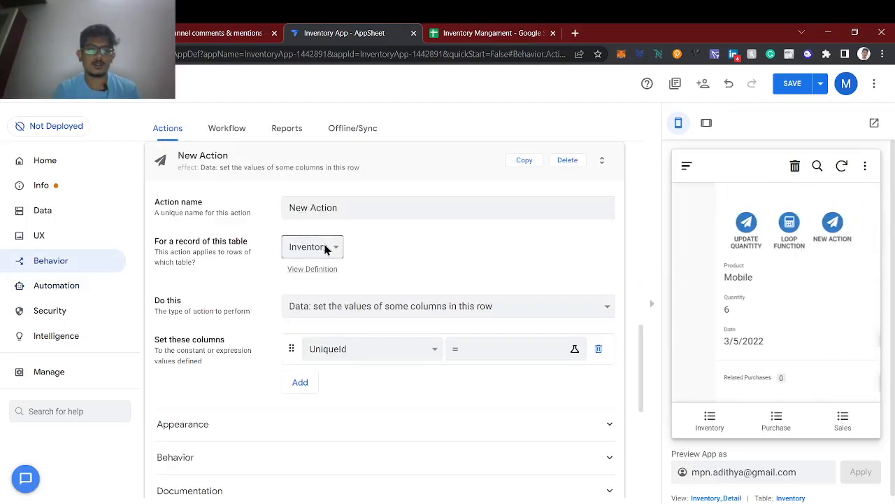
left_click(319, 267)
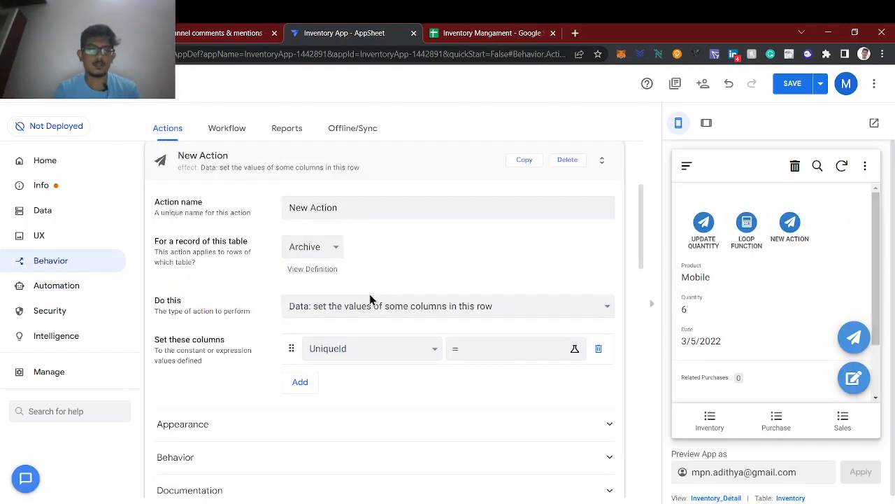
triple_click(352, 210)
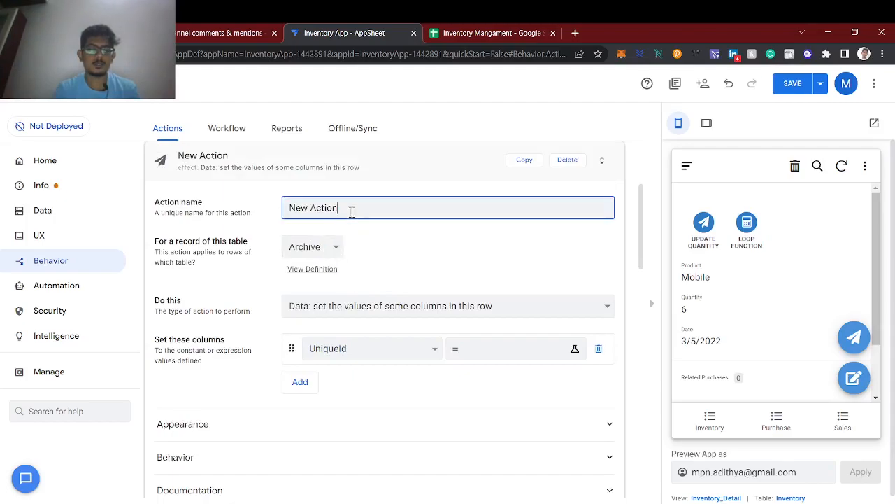
type("Repeate")
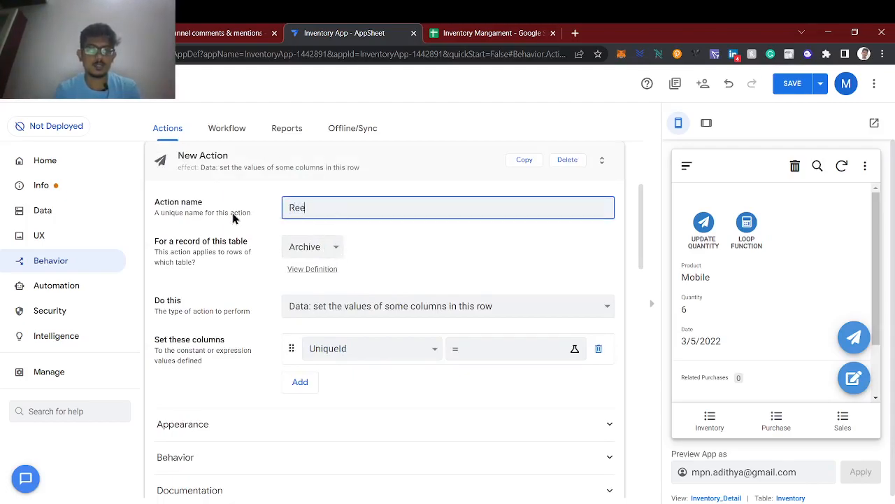
type("r")
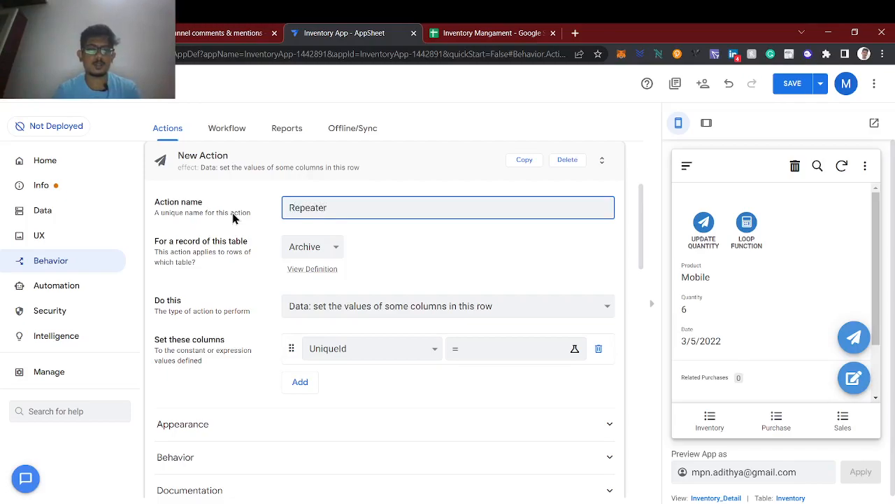
left_click(232, 213)
Set the Repeater action to execute an action on a set of rows, with Archive as the referenced table
left_click(346, 305)
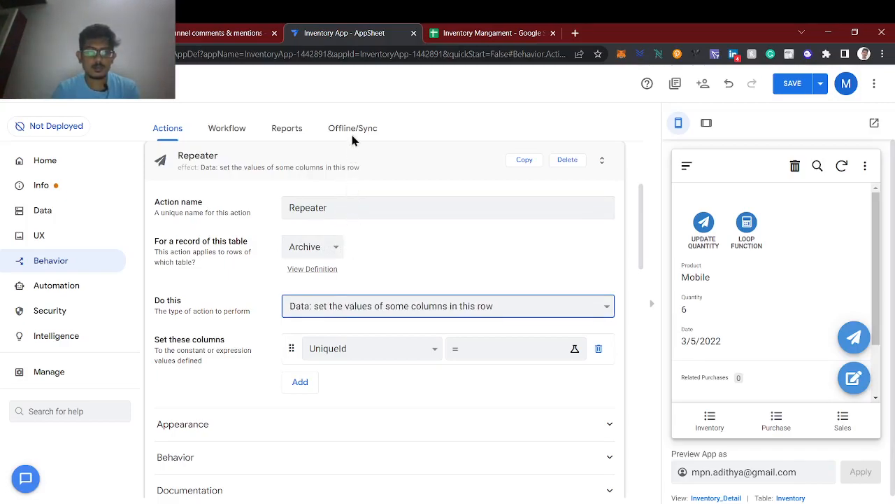
left_click(352, 217)
scroll(355, 300, "down", 1)
left_click(329, 272)
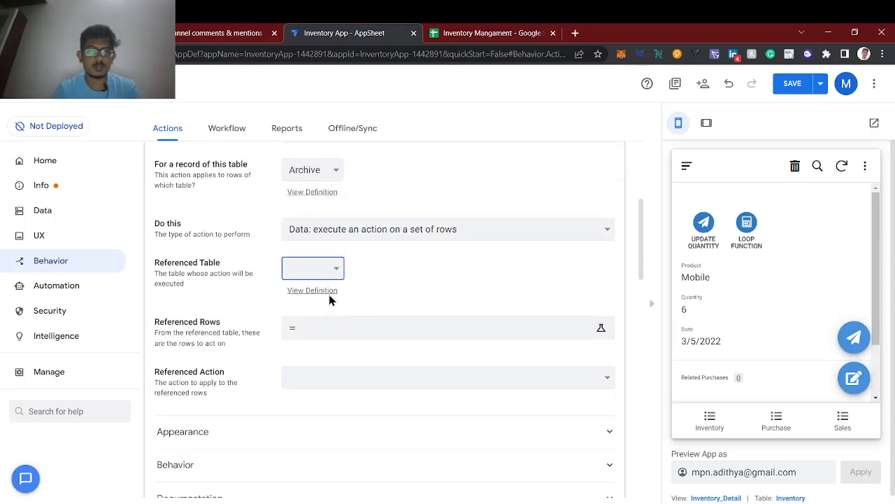
left_click(331, 305)
scroll(324, 206, "up", 1)
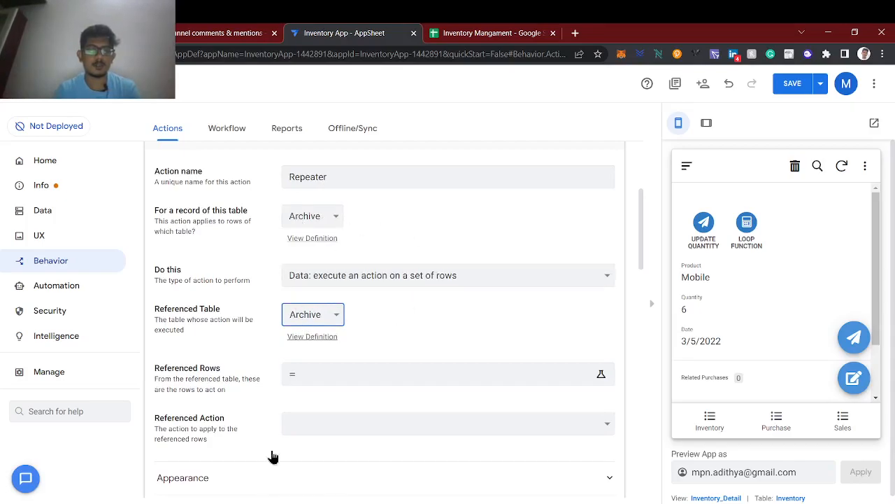
scroll(314, 324, "down", 1)
Set the Repeater action's referenced rows to the expression LIST([UniqueId]) and save it
left_click(313, 324)
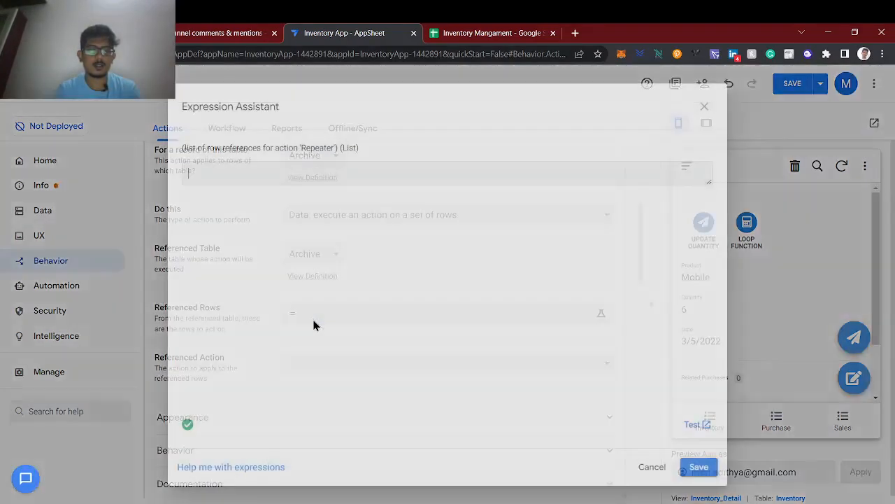
type("LIST([")
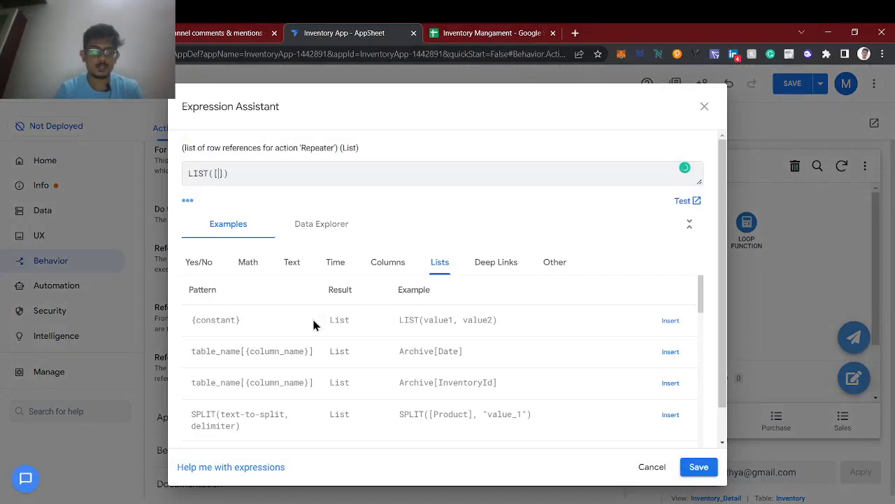
left_click(387, 273)
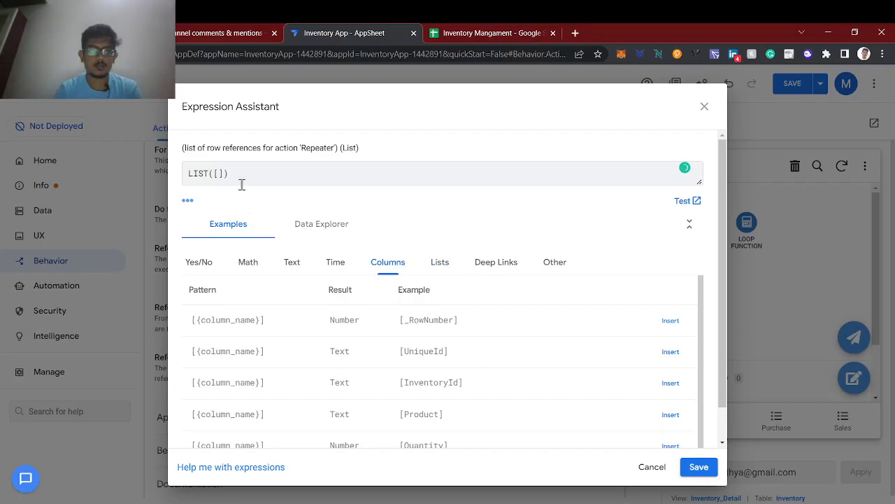
key("BackSpace")
key("BackSpace")
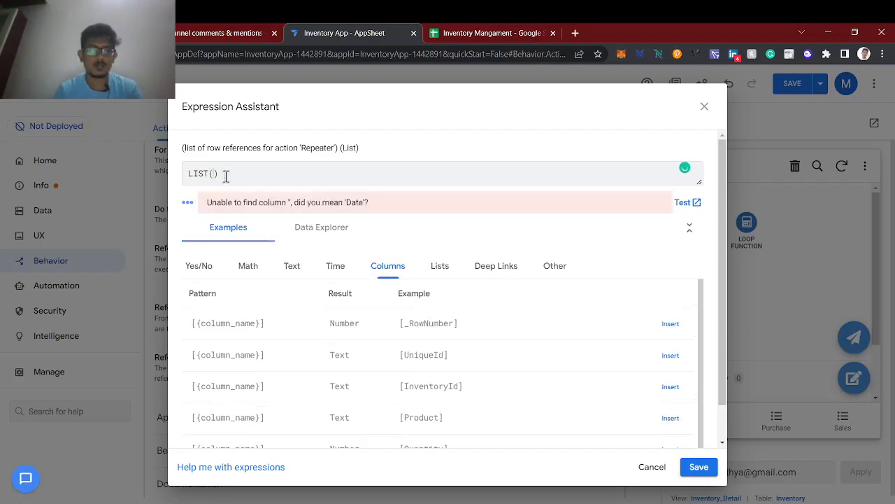
left_click(670, 356)
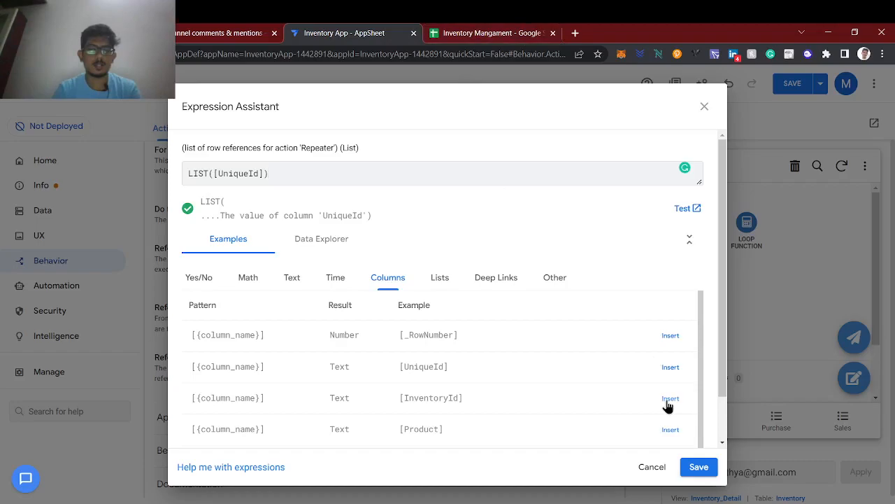
left_click(699, 466)
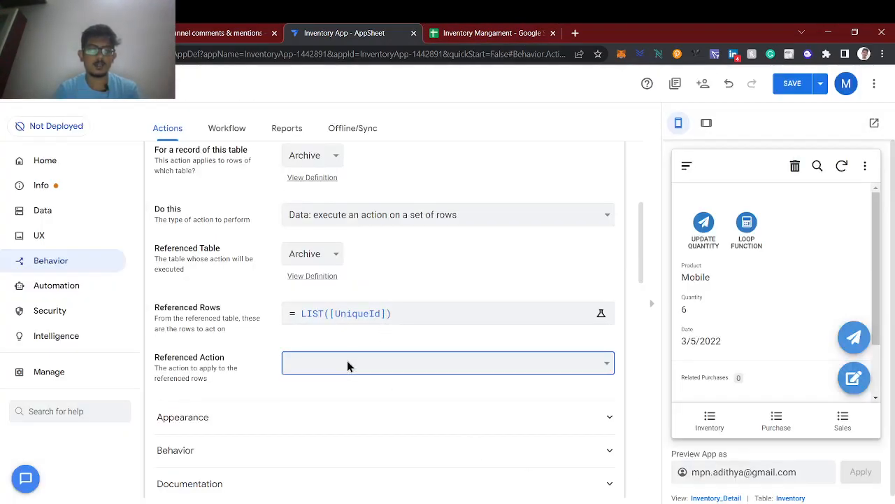
Review the Repeater action's settings, including its empty referenced action, and collapse the action
scroll(243, 316, "up", 2)
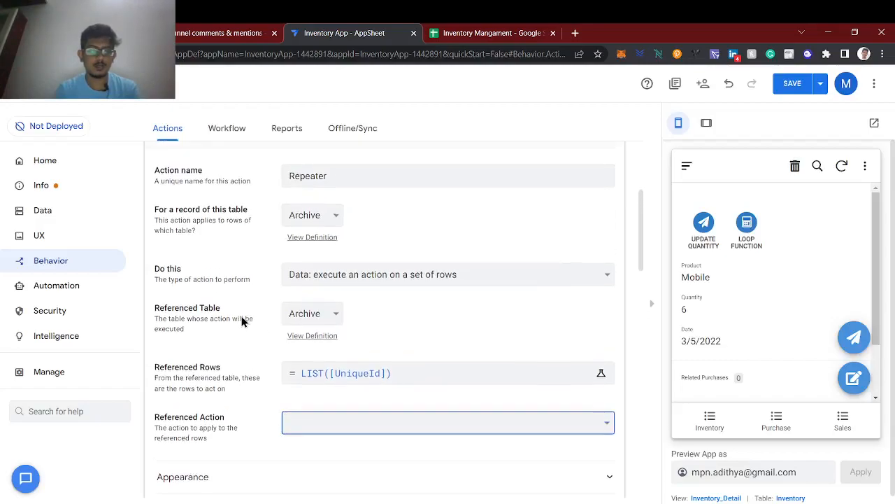
scroll(242, 321, "up", 1)
scroll(242, 321, "down", 2)
scroll(242, 320, "up", 2)
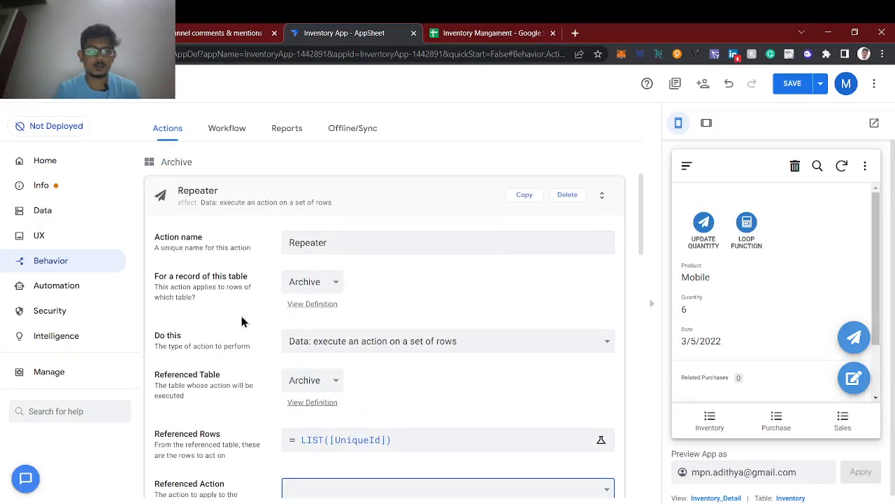
scroll(254, 389, "down", 1)
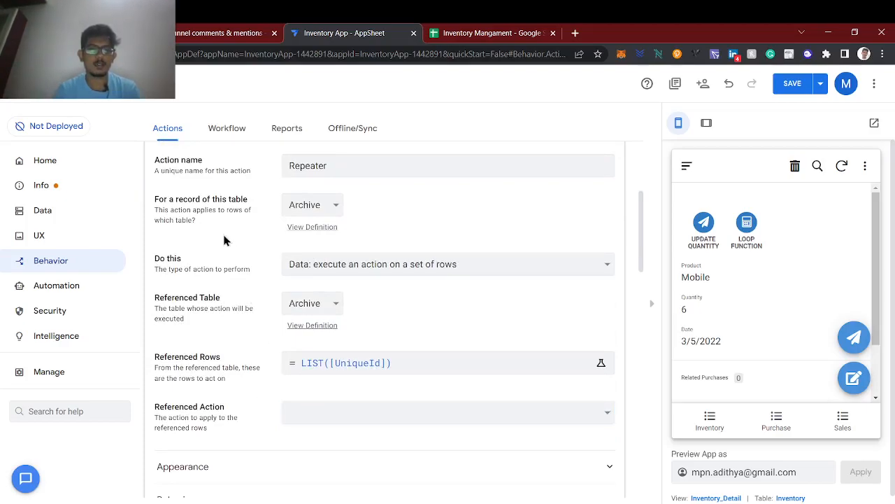
scroll(223, 230, "up", 1)
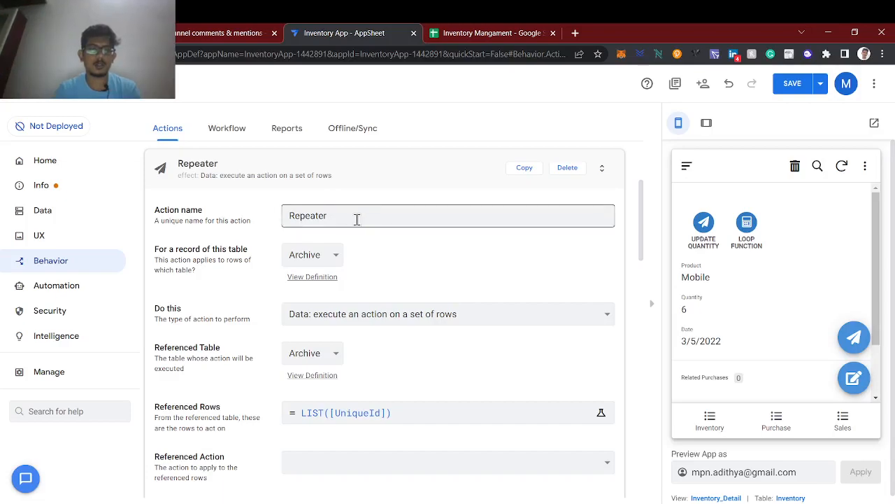
scroll(355, 218, "up", 1)
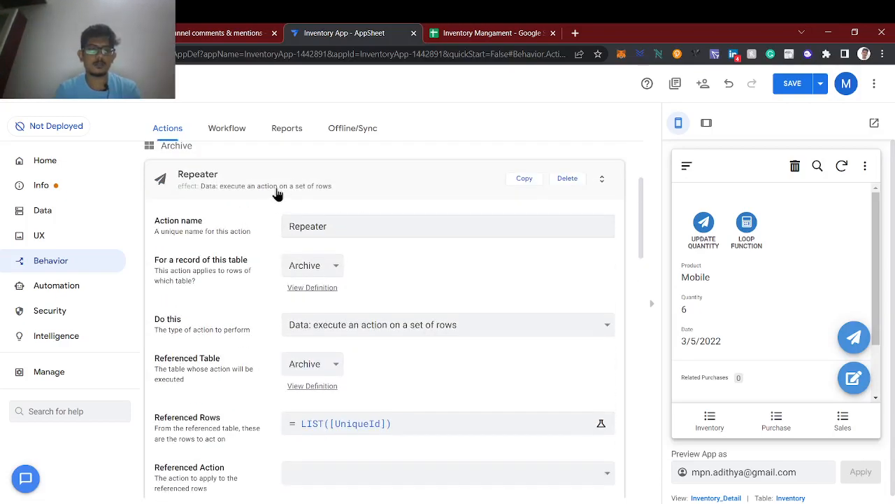
left_click(278, 193)
scroll(274, 226, "up", 3)
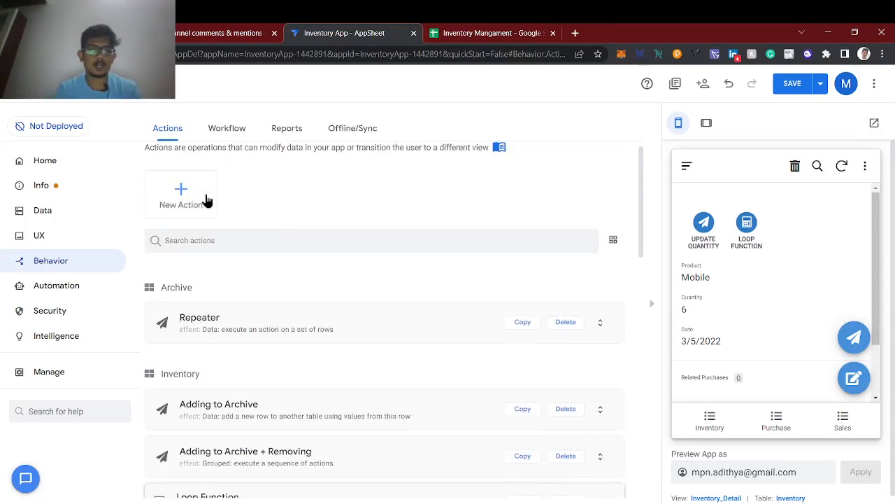
Create another behavior action and name it "Adding row in Archive"
left_click(206, 201)
left_click(350, 214)
key("ctrl+a")
type("Adding r")
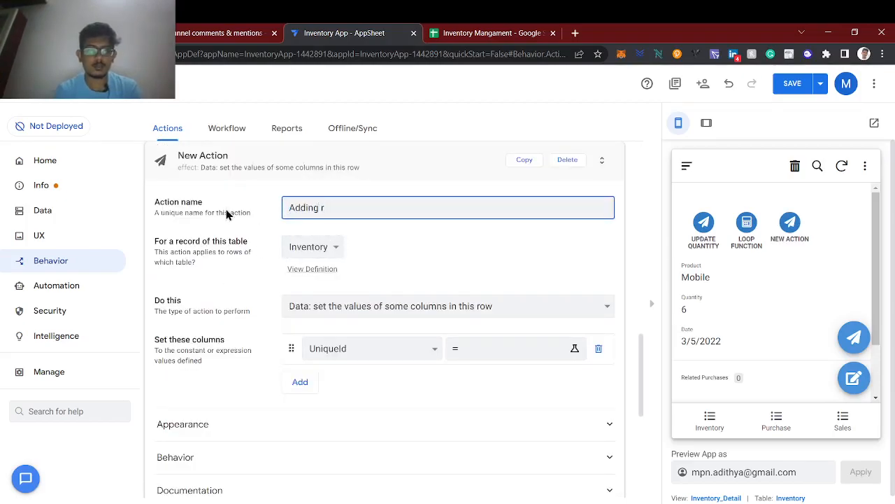
type("ows i")
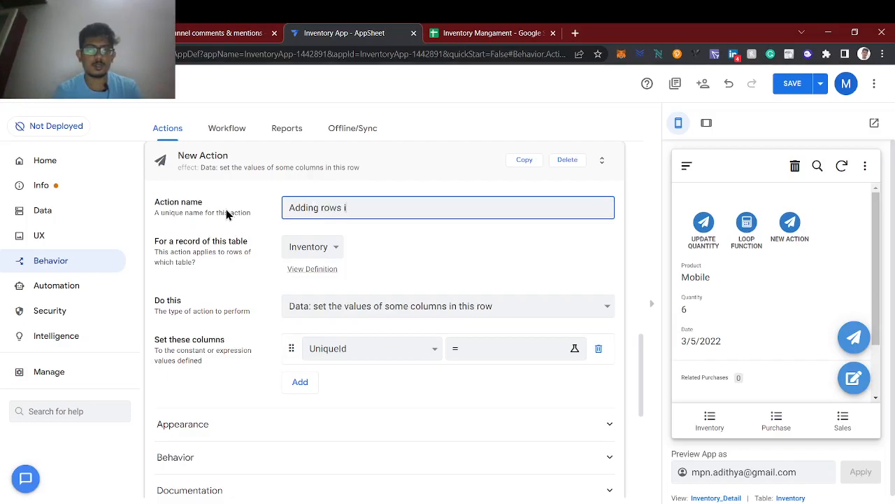
key("BackSpace")
key("BackSpace")
key("BackSpace")
type("in Archive")
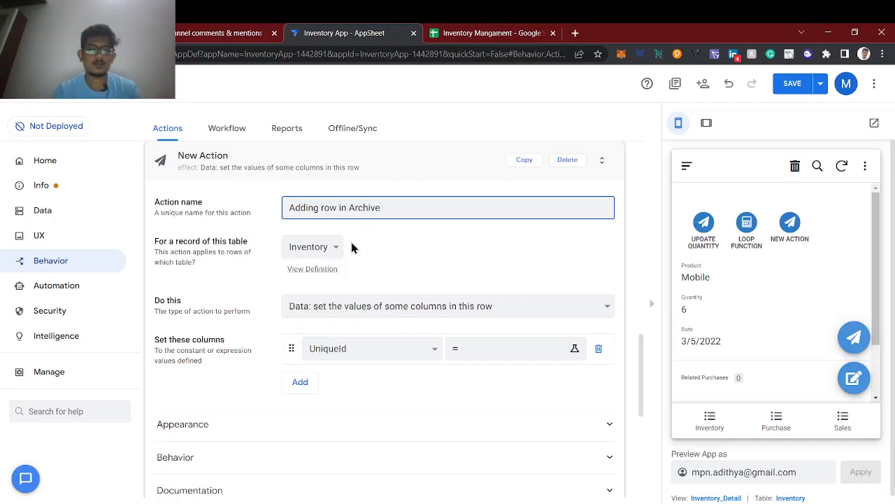
Set the "Adding row in Archive" action to add a new row to another table using this row's values, targeting the Archive table
left_click(361, 305)
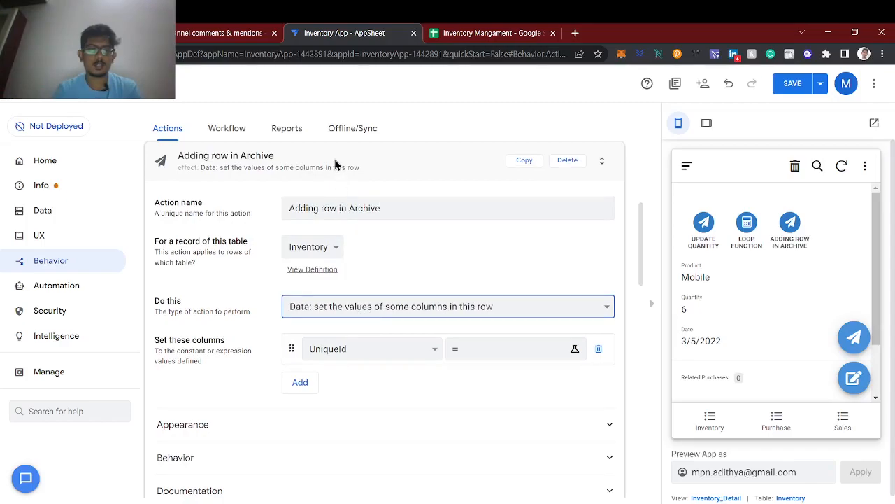
left_click(372, 188)
left_click(336, 353)
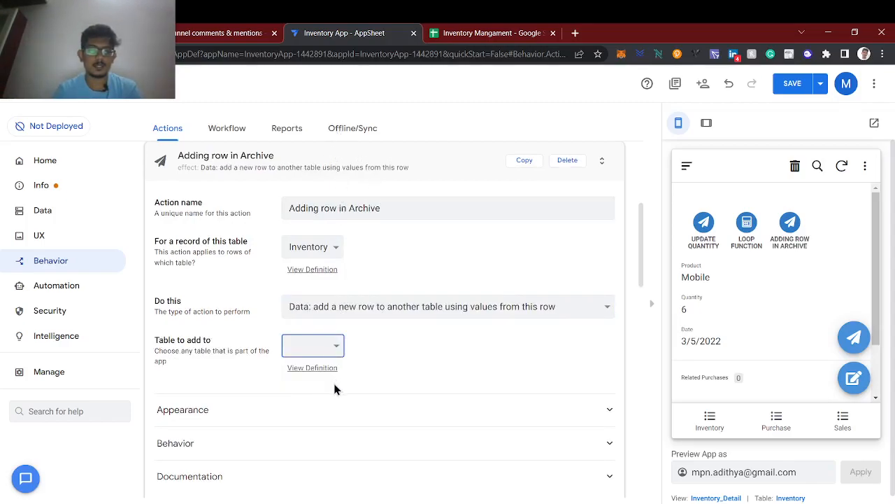
left_click(324, 377)
left_click(328, 250)
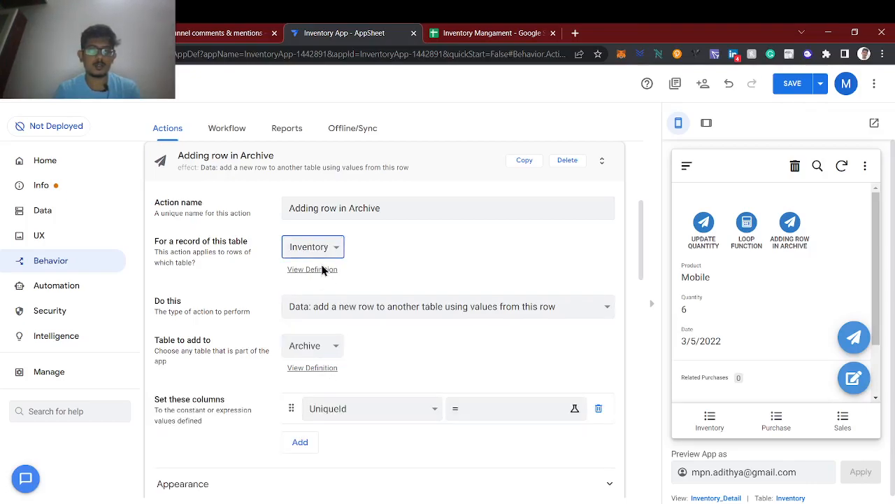
left_click(416, 256)
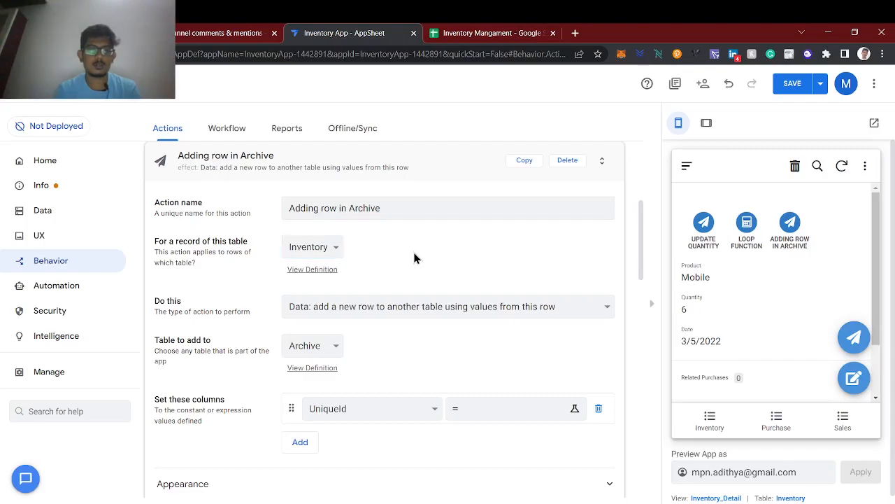
Change the table the "Adding row in Archive" action applies to from Inventory to Archive
scroll(414, 258, "up", 3)
scroll(414, 258, "down", 10)
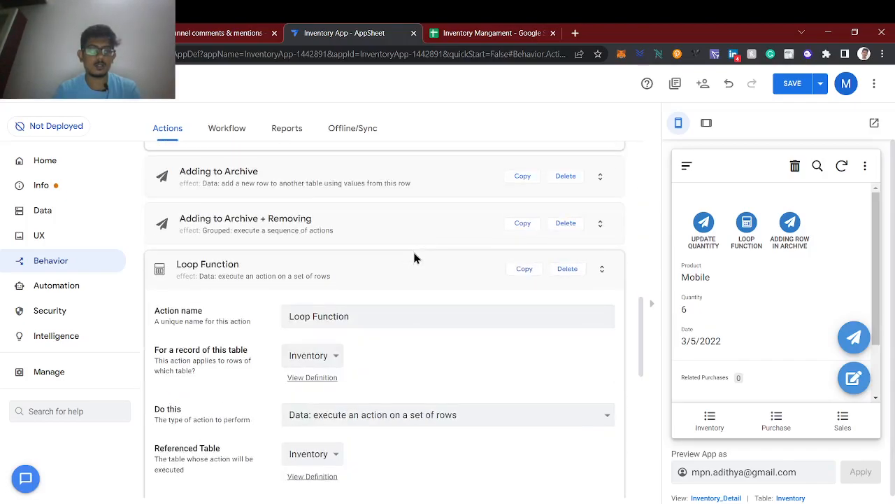
scroll(415, 258, "up", 1)
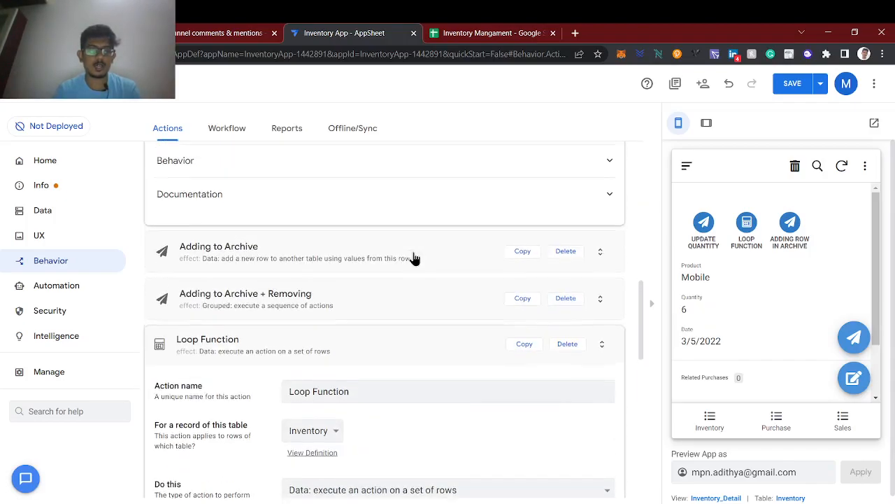
left_click(315, 257)
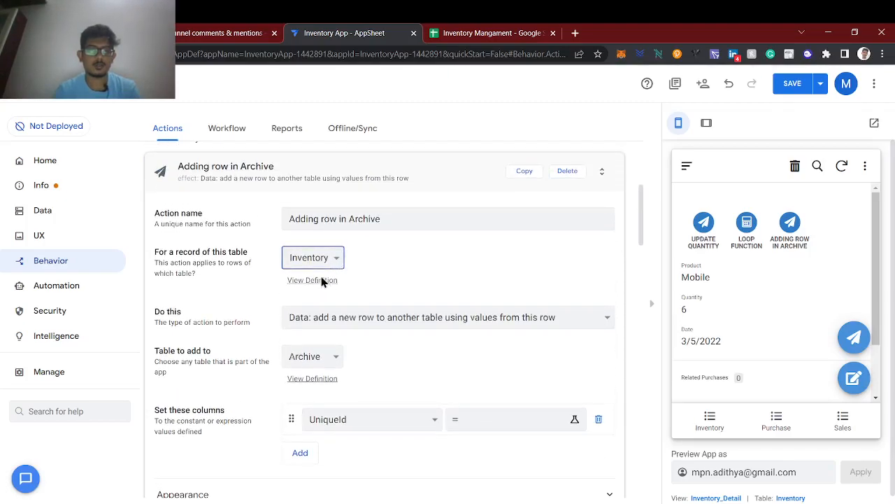
left_click(322, 278)
scroll(359, 251, "up", 1)
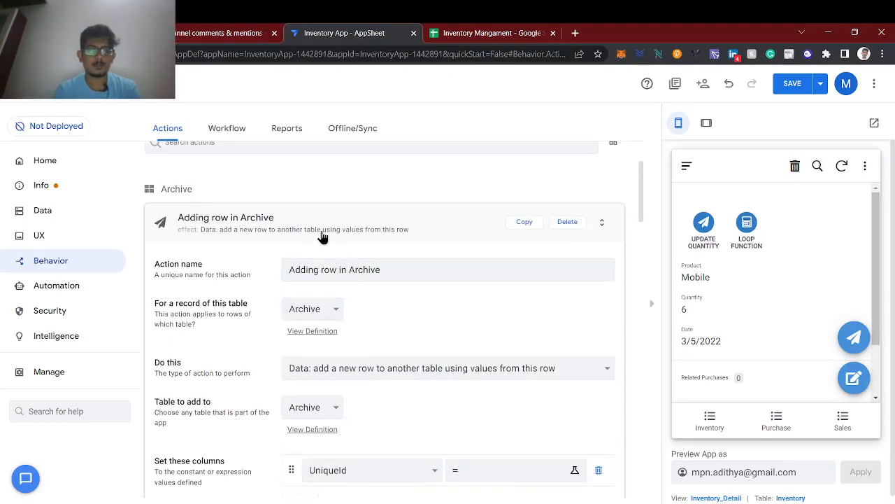
Add InventoryId, Product and Quantity to the columns set by the "Adding row in Archive" action
scroll(350, 329, "down", 2)
left_click(303, 356)
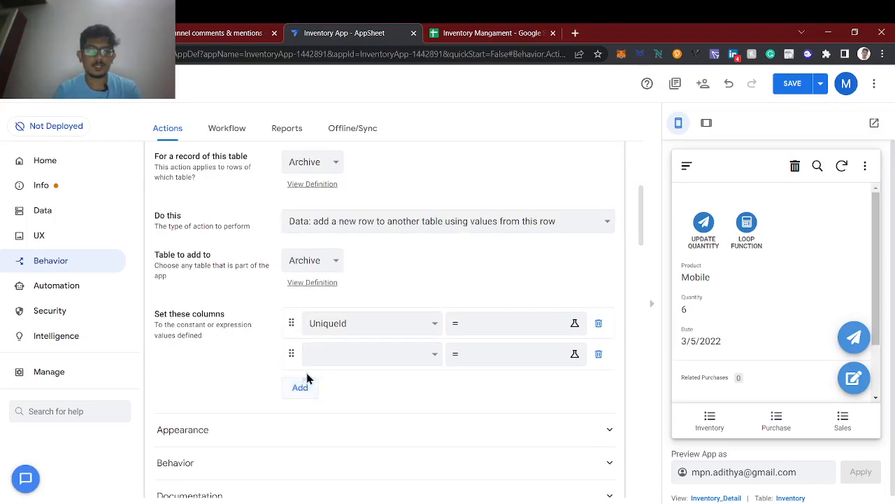
left_click(305, 388)
left_click(304, 418)
left_click(362, 358)
left_click(362, 399)
left_click(358, 392)
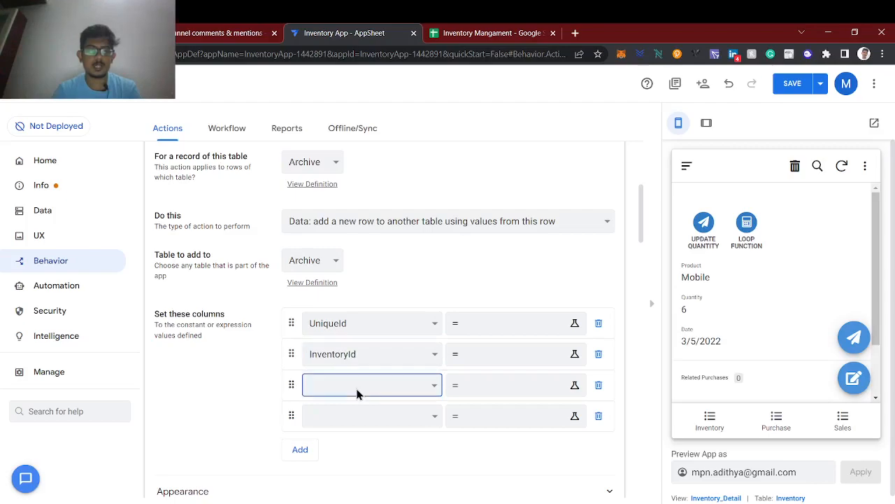
left_click(358, 447)
left_click(354, 424)
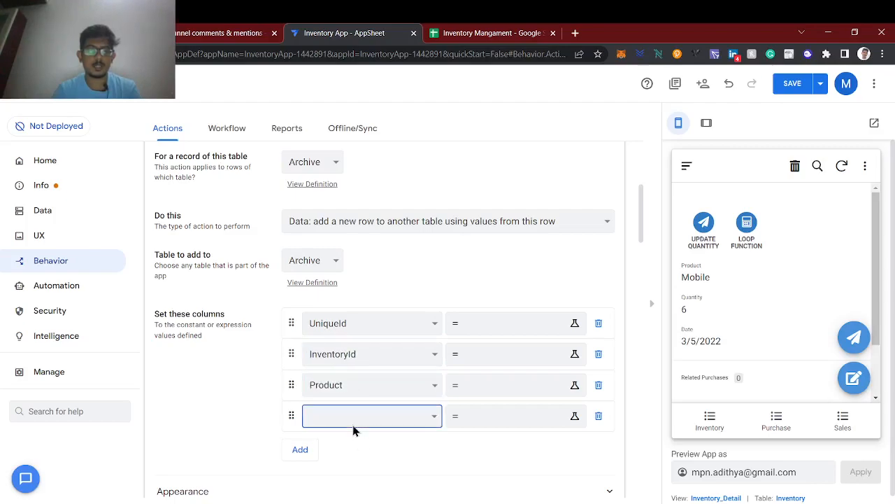
left_click(349, 486)
Add Date to the action's set columns and remove the UniqueId entry
left_click(299, 451)
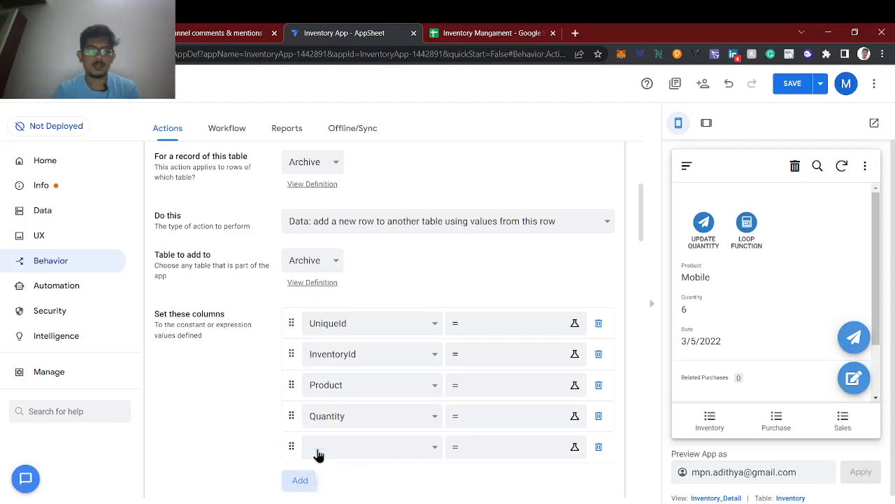
left_click(340, 427)
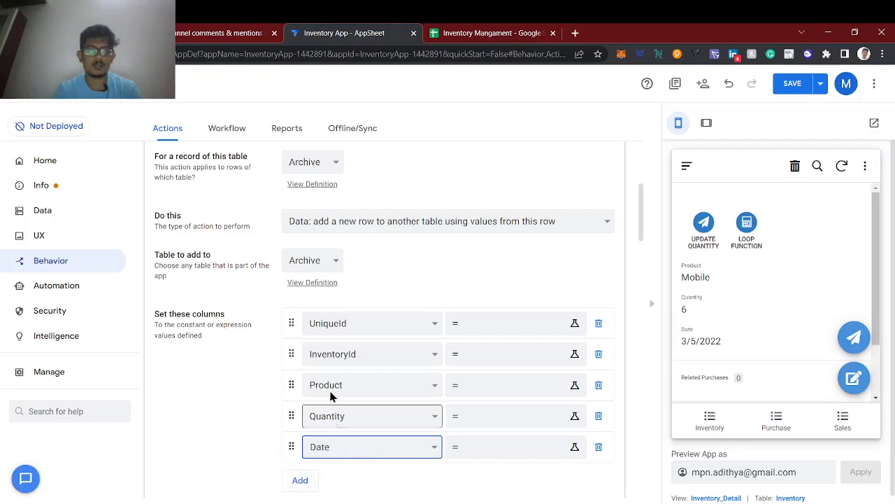
scroll(578, 326, "down", 2)
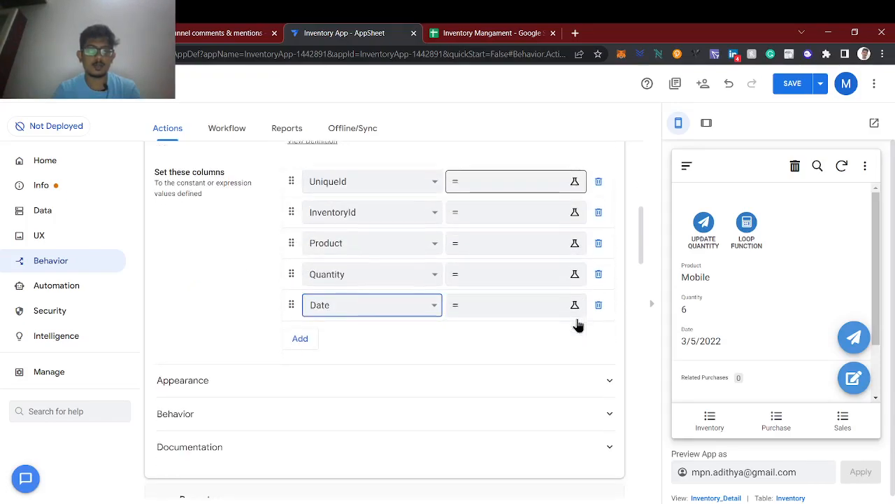
left_click(597, 183)
scroll(558, 247, "up", 2)
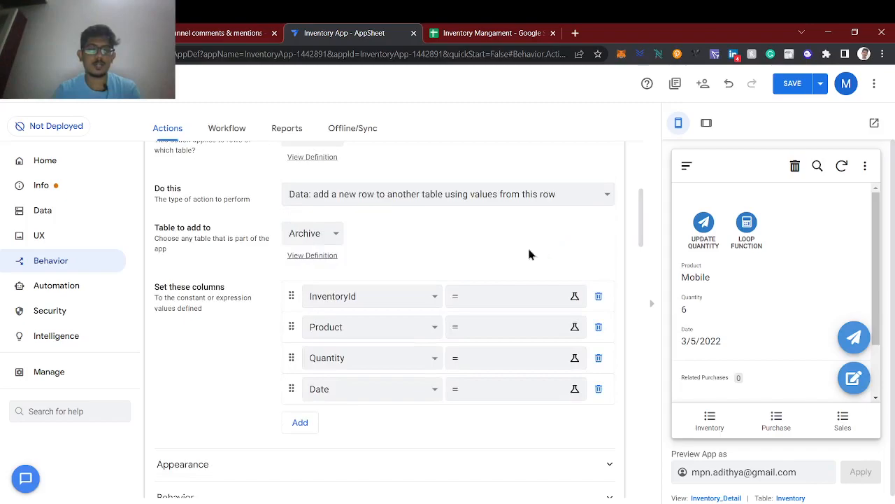
Set the InventoryId column to the expression [InventoryId] and the Product column to [Product], saving each one
left_click(489, 299)
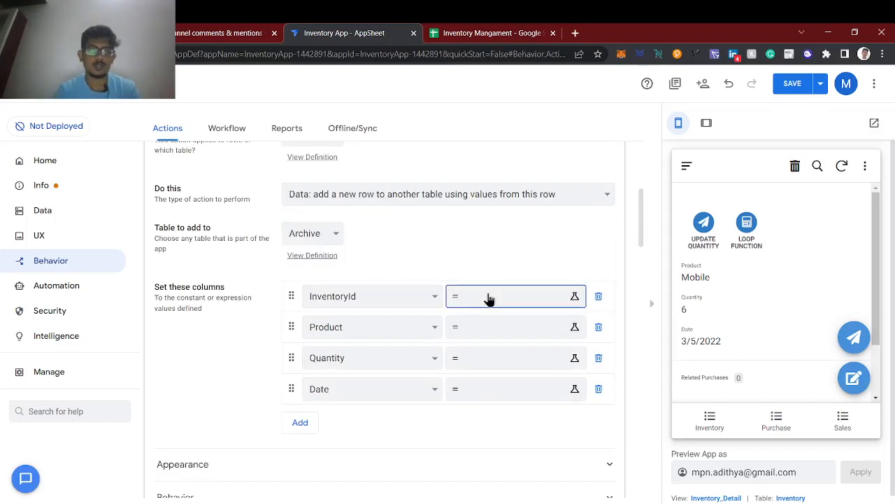
left_click(388, 264)
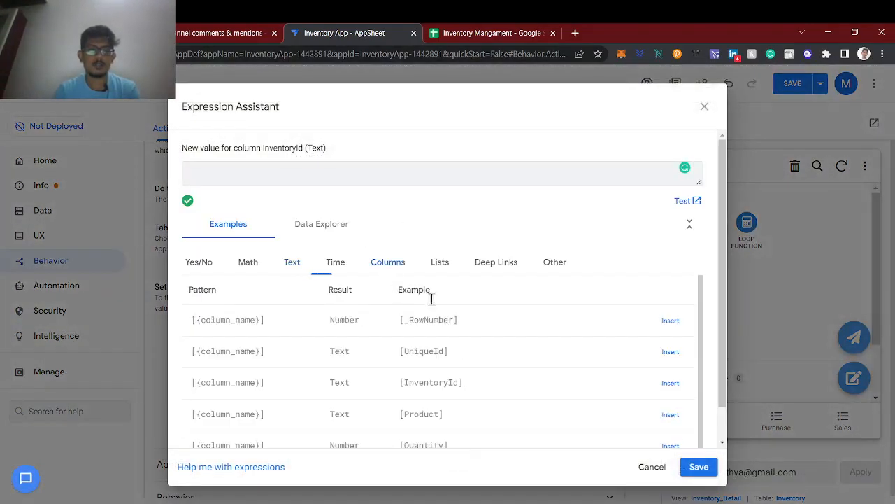
left_click(672, 384)
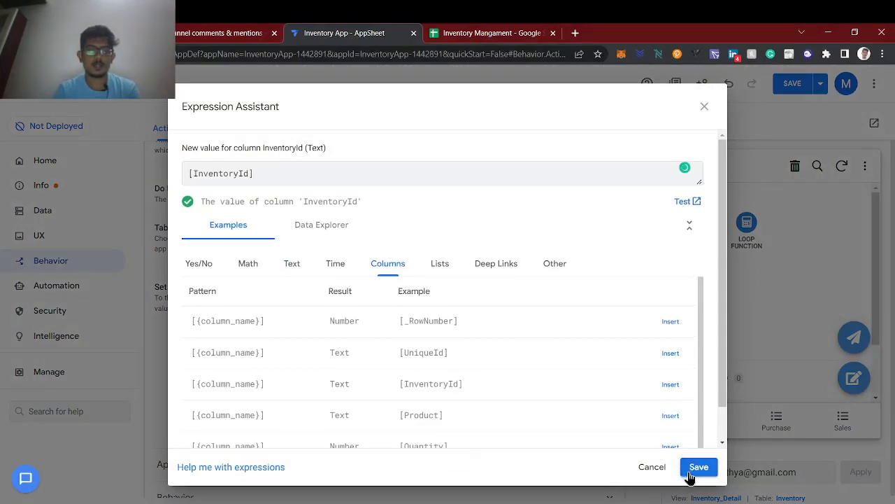
left_click(697, 467)
left_click(499, 334)
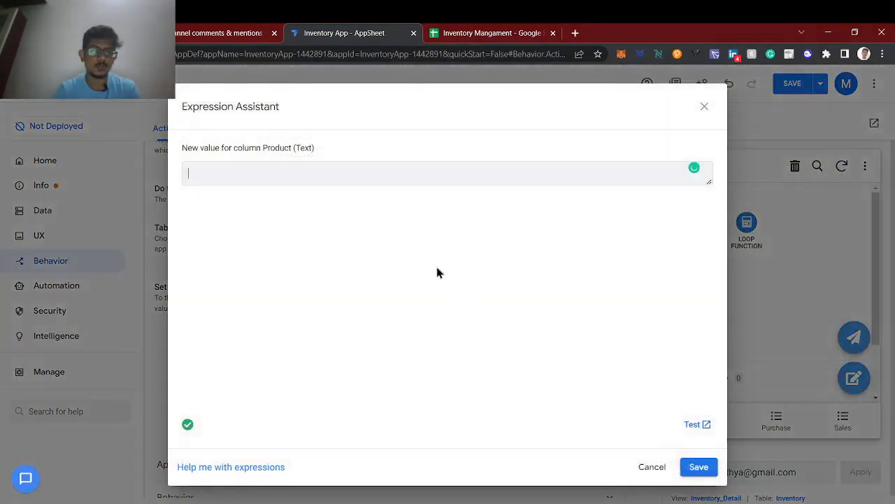
left_click(389, 264)
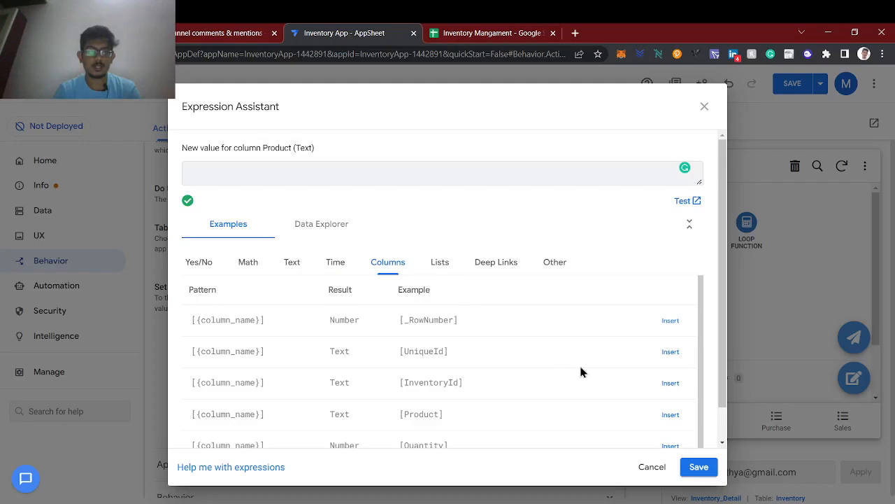
left_click(678, 416)
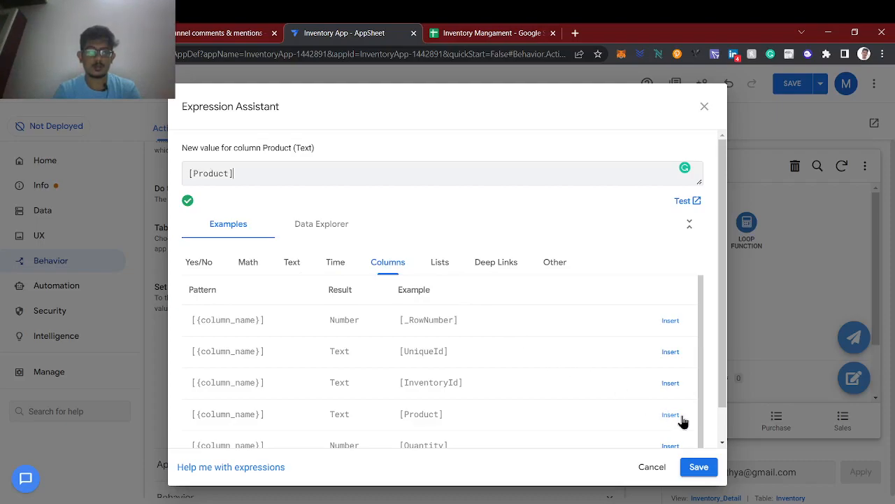
left_click(699, 467)
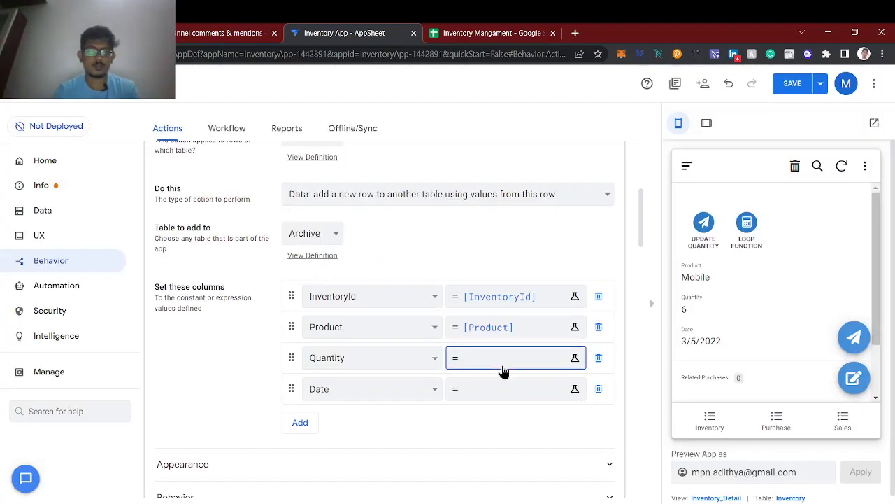
Start the Quantity column's expression with the nested functions ANY(SELECT())
left_click(502, 368)
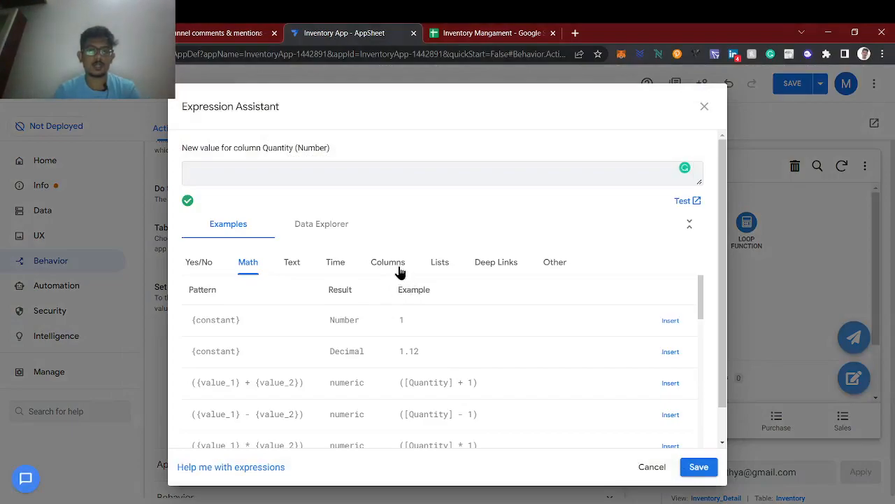
left_click(392, 266)
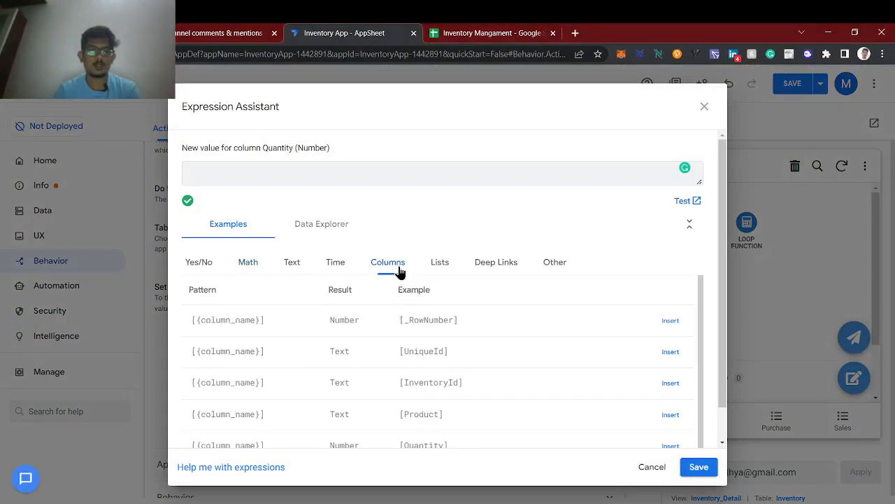
left_click(302, 176)
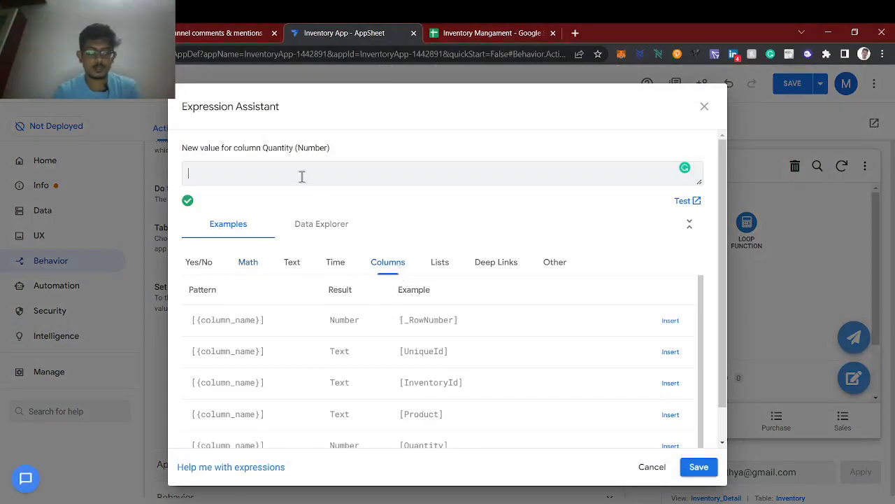
type("SEL")
key("BackSpace")
key("BackSpace")
key("BackSpace")
type("ANY()")
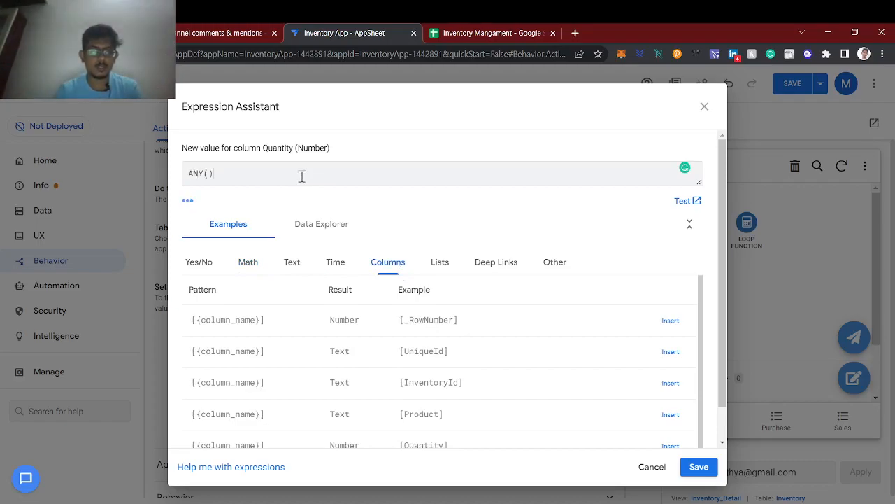
key("Left")
type("SELECT")
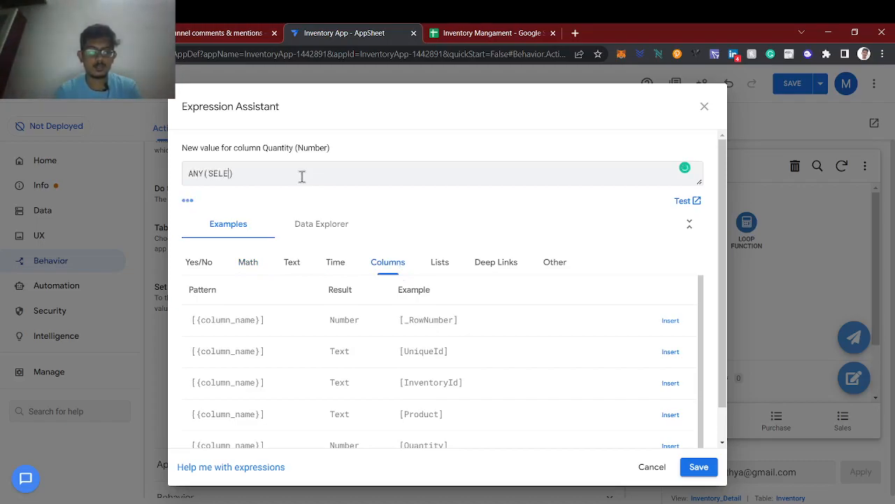
type("()")
key("Left")
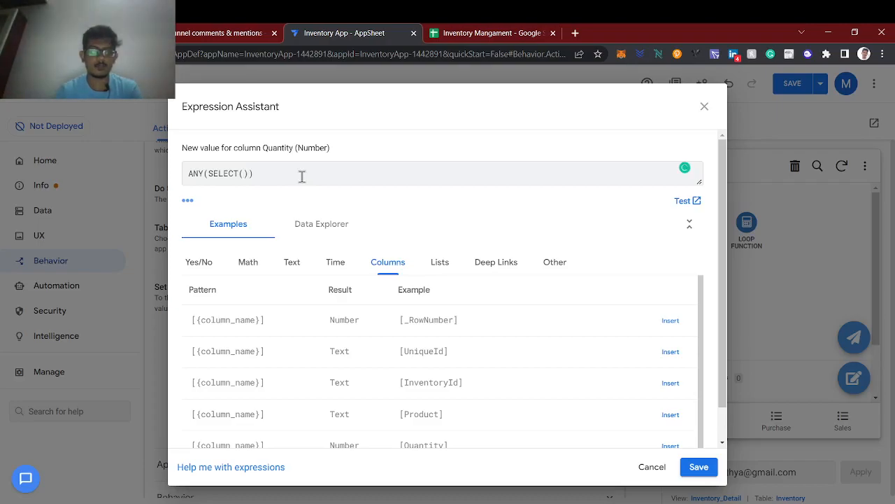
Copy the Archive sheet's name from the Google Sheets file and insert it inside SELECT as Archive[]
left_click(490, 33)
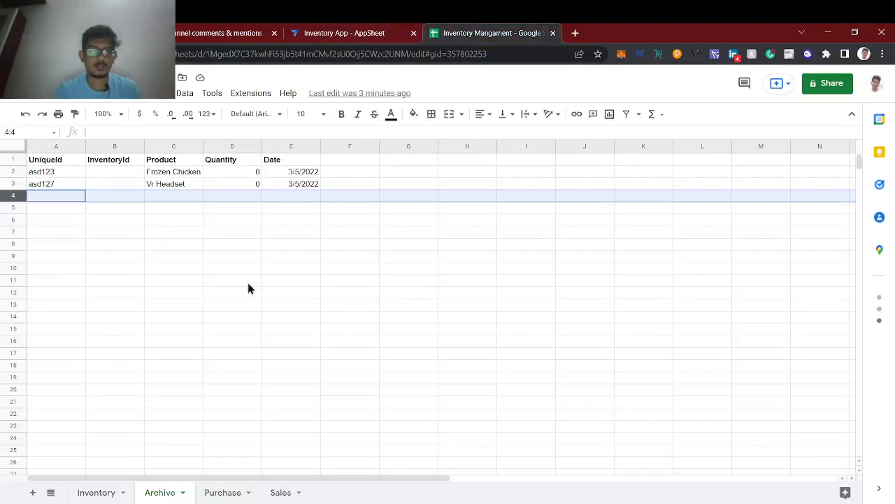
double_click(158, 492)
key("ctrl+c")
left_click(376, 33)
key("ctrl+v")
type("[]")
key("Left")
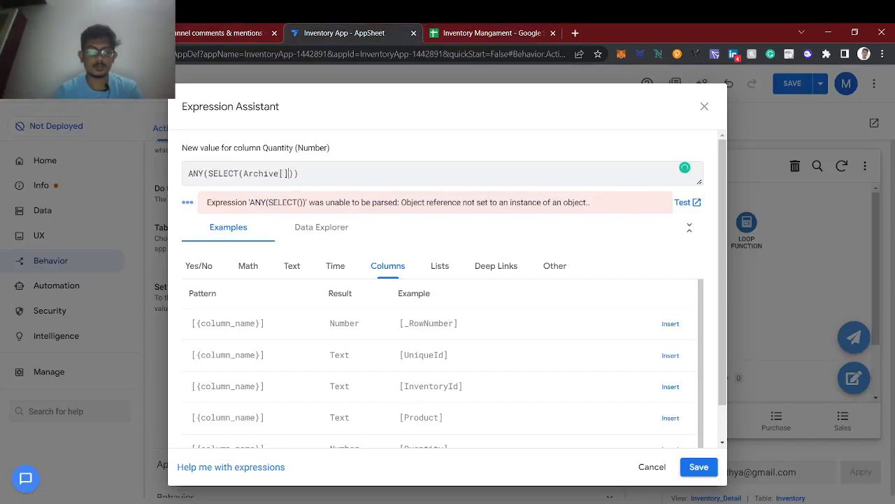
key("alt+Tab")
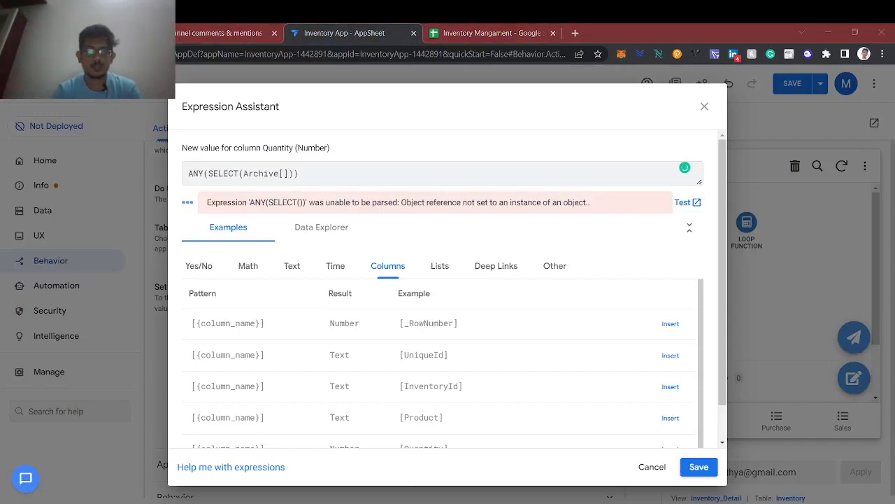
key("alt+Tab")
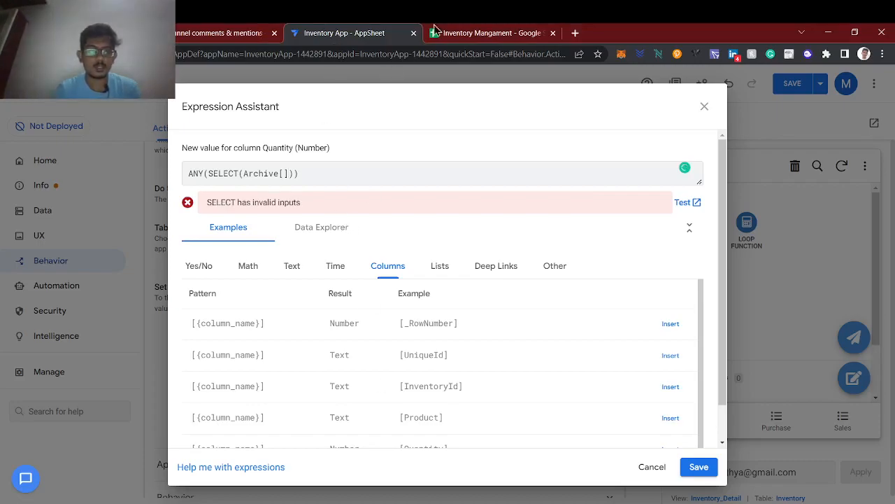
Copy the Quantity header from the Archive sheet in Google Sheets and insert it in the expression's brackets as Archive[Quantity]
left_click(490, 33)
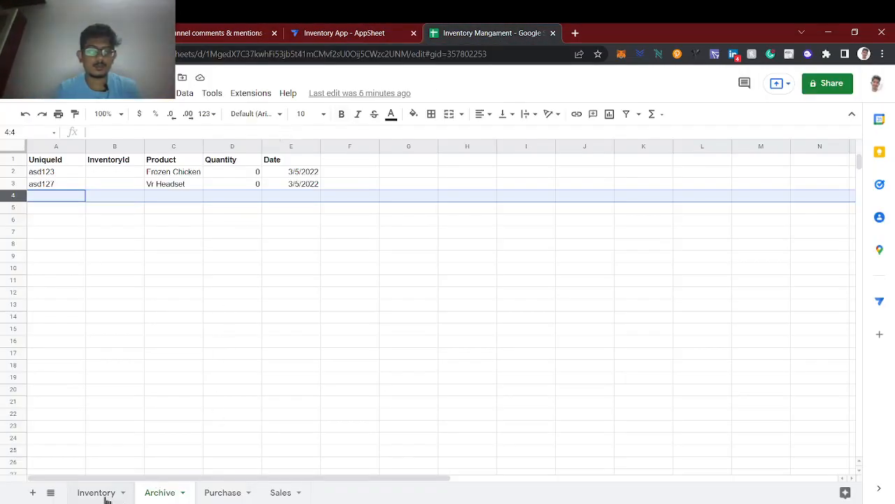
left_click(110, 164)
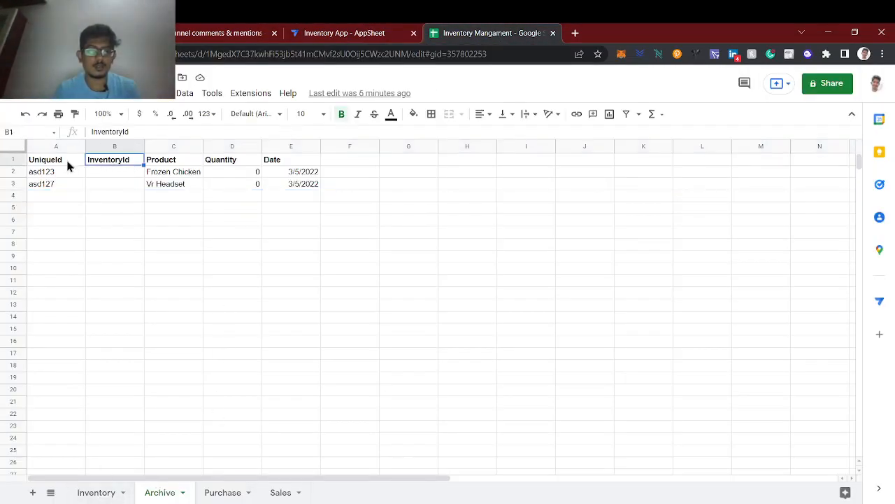
left_click(216, 163)
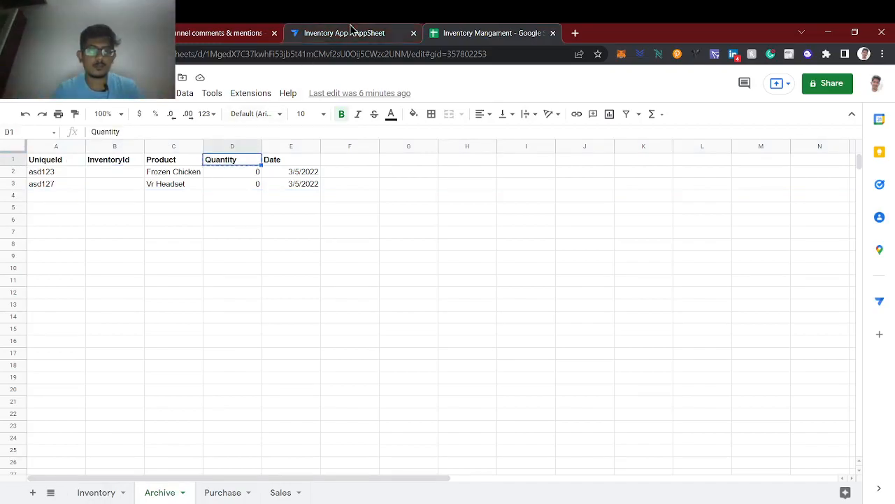
left_click(352, 33)
key("ctrl+v")
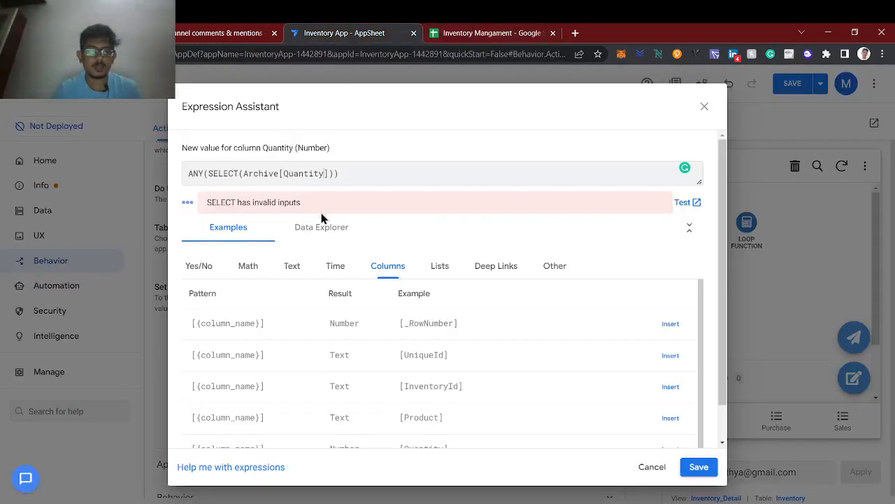
Add the condition [_RowNumber] = MAX() as the second argument of SELECT in the Quantity expression
type(", ")
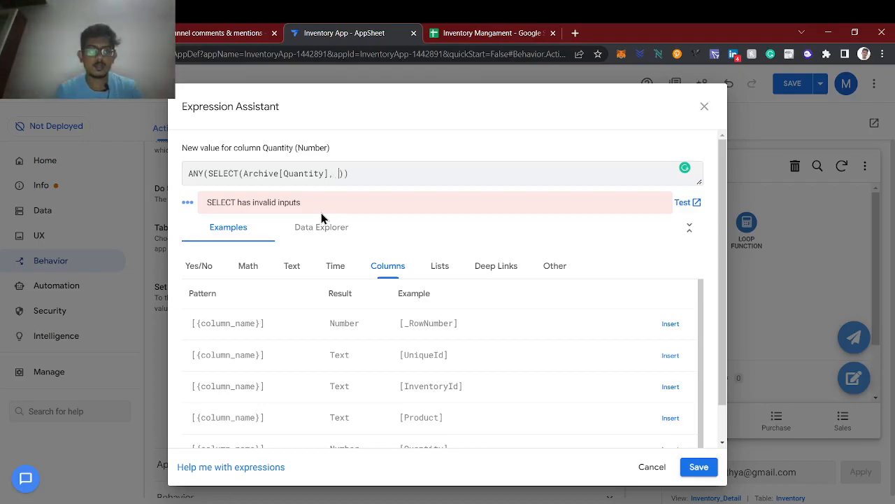
type("[_R")
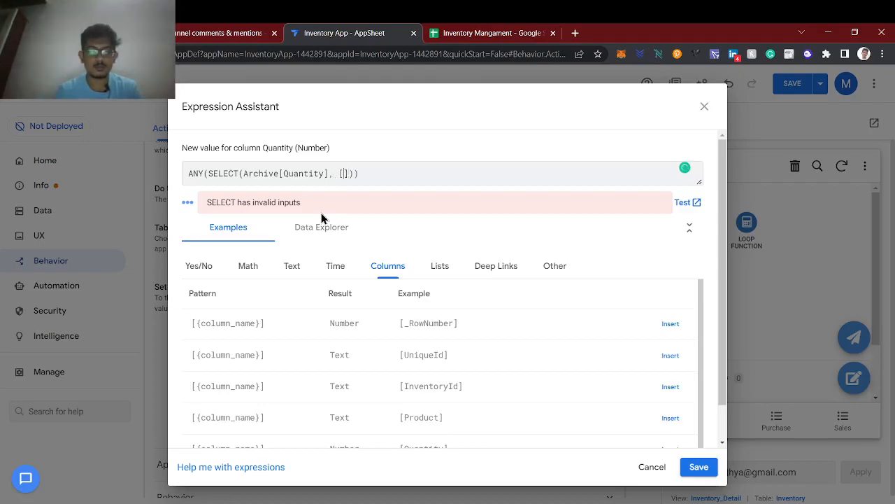
type("owNUmber")
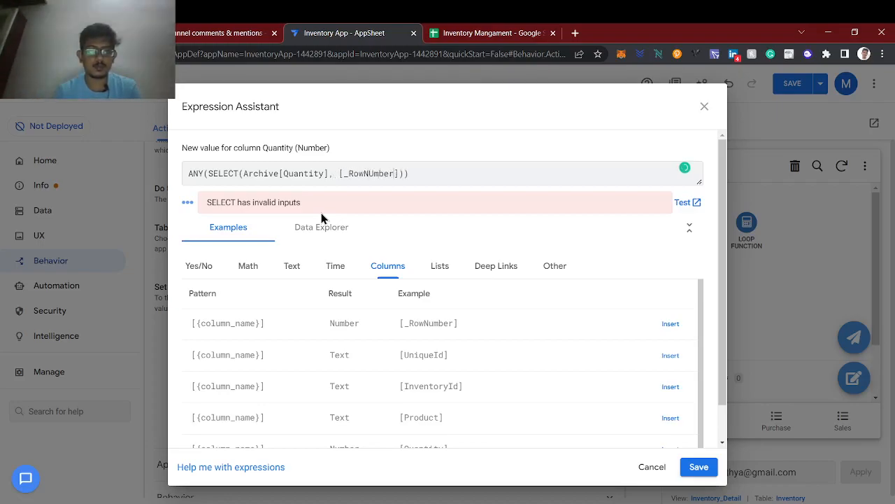
key("BackSpace")
key("BackSpace")
key("BackSpace")
key("BackSpace")
type("umber")
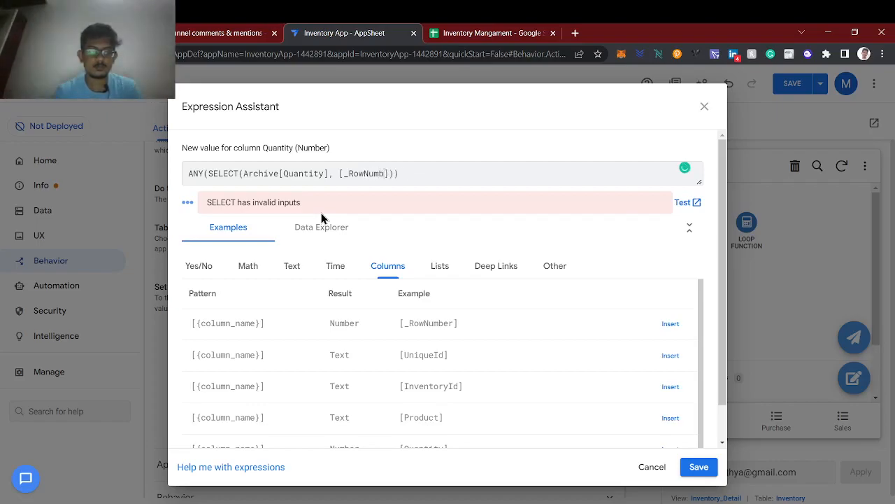
type("] = MAX()")
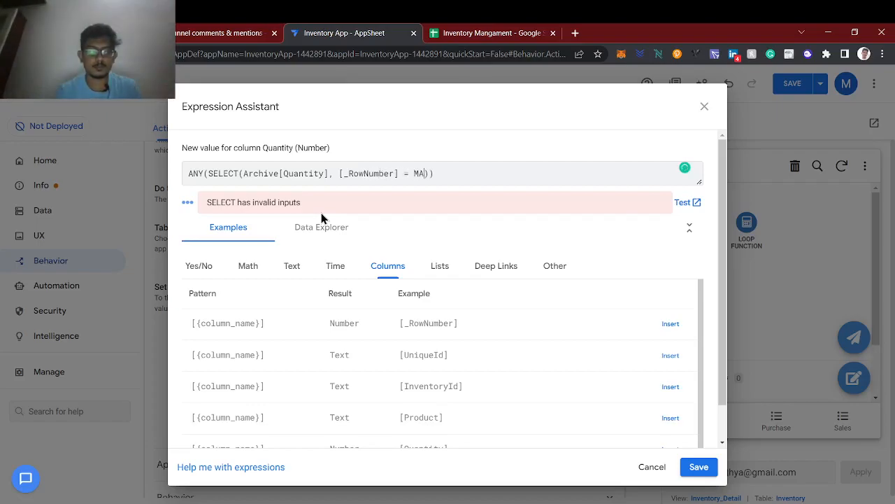
key("Left")
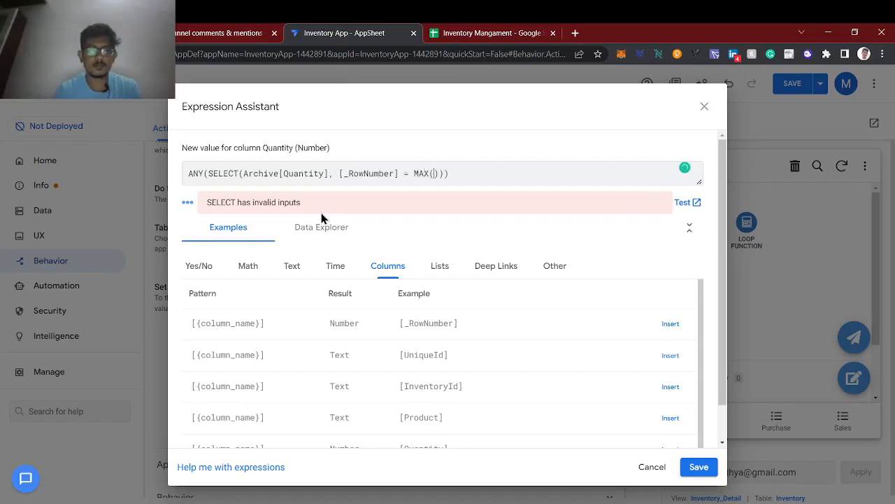
Copy the Archive sheet's name from the Google Sheets file and insert it inside MAX as Archive[]
left_click(536, 30)
double_click(174, 496)
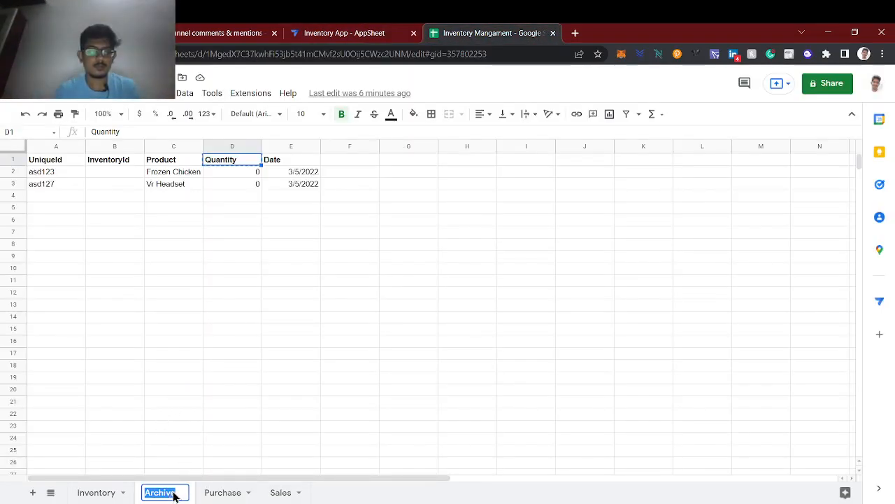
key("ctrl+c")
left_click(311, 29)
key("ctrl+v")
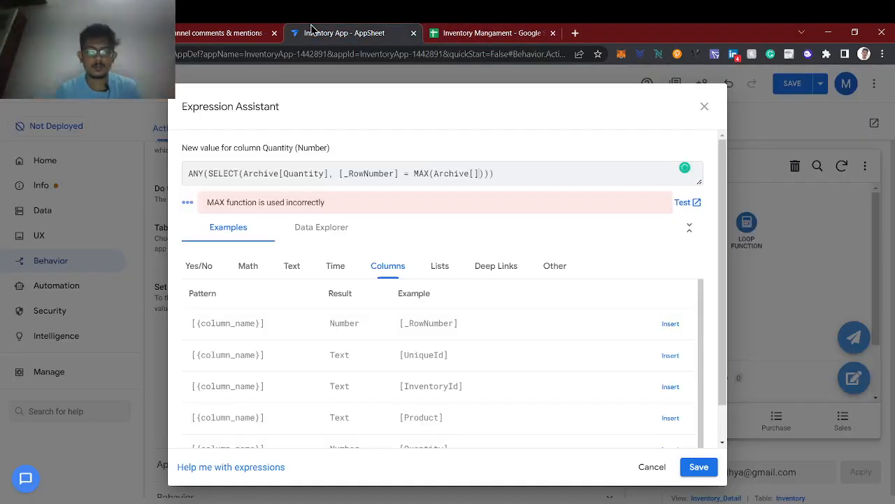
Copy _RowNumber into the brackets of MAX(Archive[]), subtract 1 from the whole ANY expression and save it
double_click(364, 173)
key("ctrl+c")
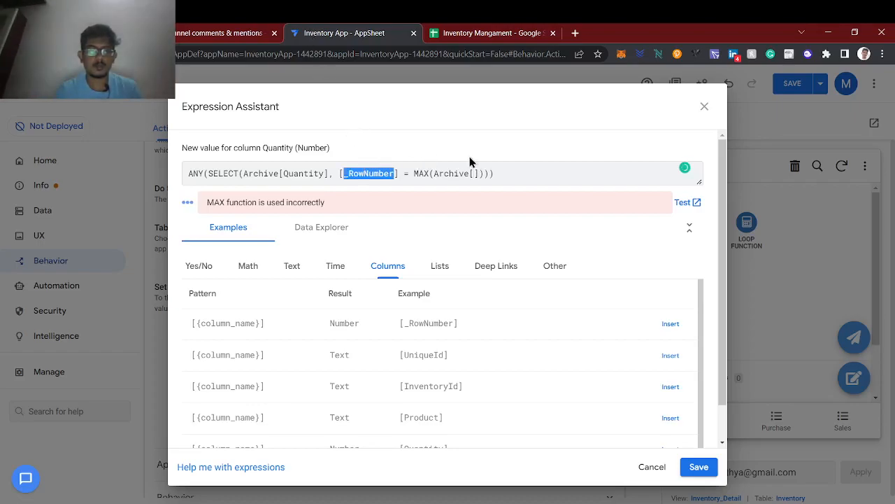
left_click(473, 173)
key("ctrl+v")
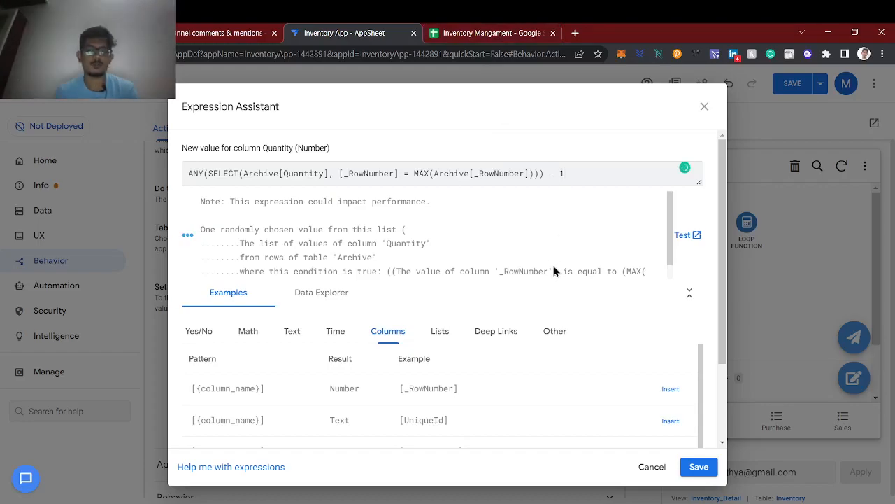
left_click_drag(544, 173, 182, 178)
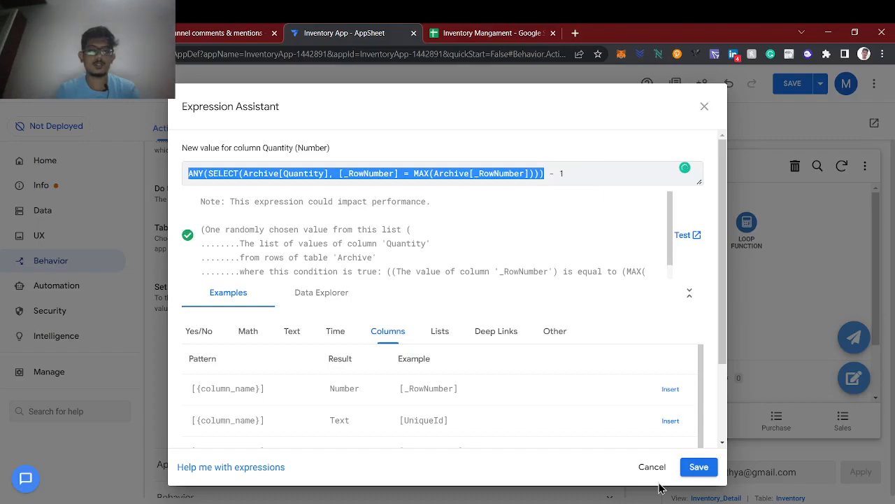
left_click(689, 468)
left_click(478, 400)
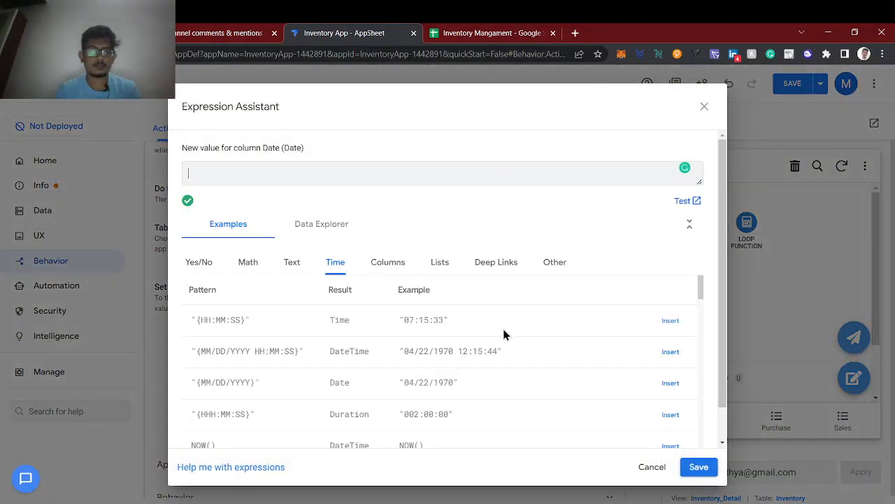
left_click(392, 263)
scroll(620, 414, "down", 1)
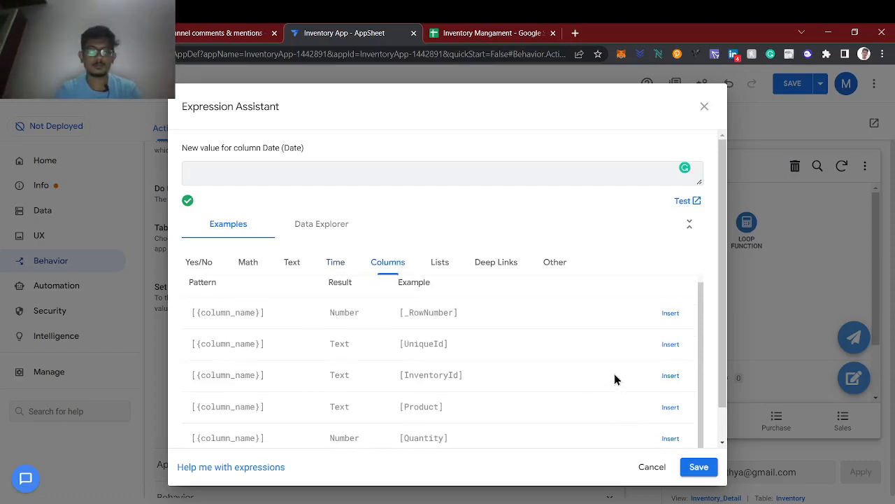
scroll(644, 418, "up", 1)
scroll(644, 420, "down", 1)
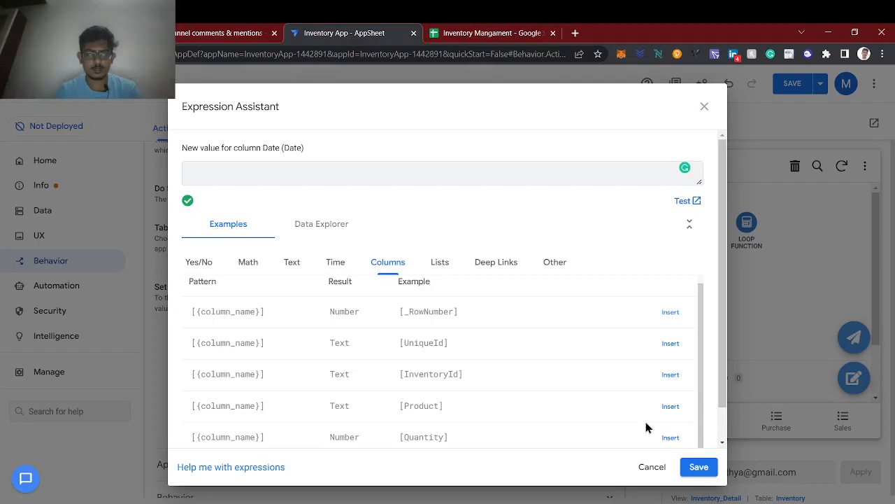
scroll(646, 431, "up", 1)
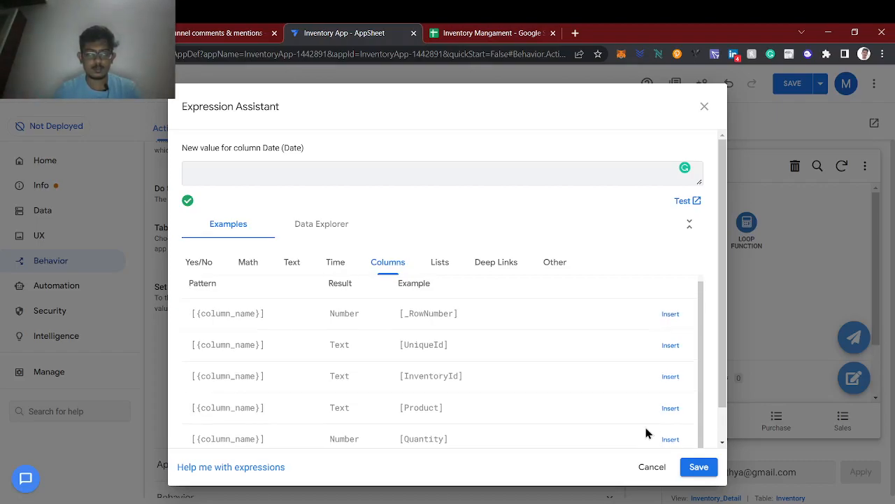
left_click(652, 467)
scroll(409, 332, "up", 1)
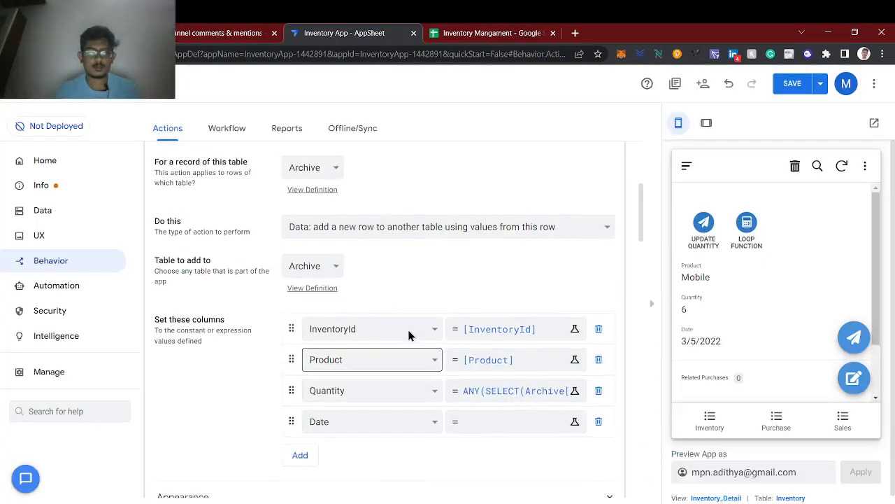
scroll(409, 336, "up", 1)
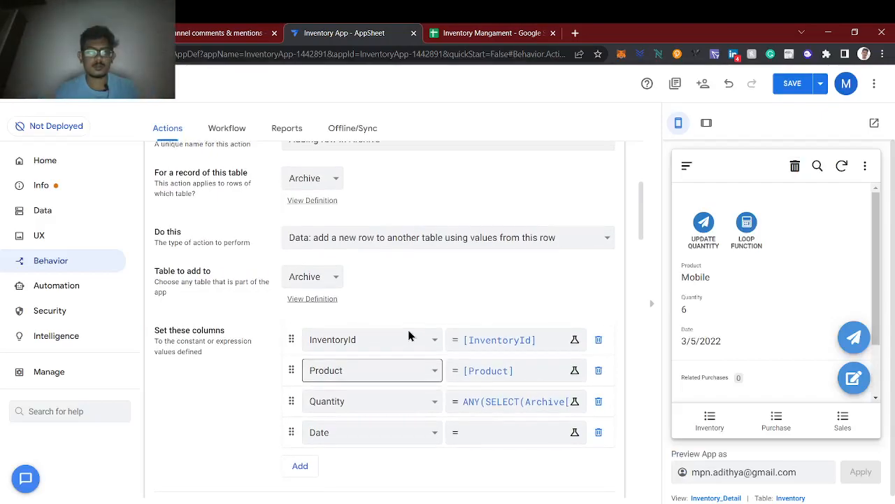
scroll(409, 336, "up", 1)
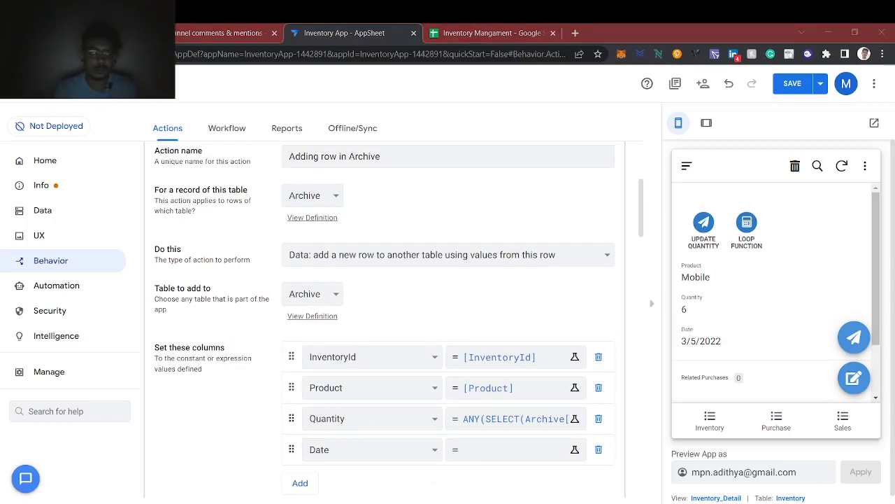
Set the Date column to the expression [Date] and save it
left_click(514, 449)
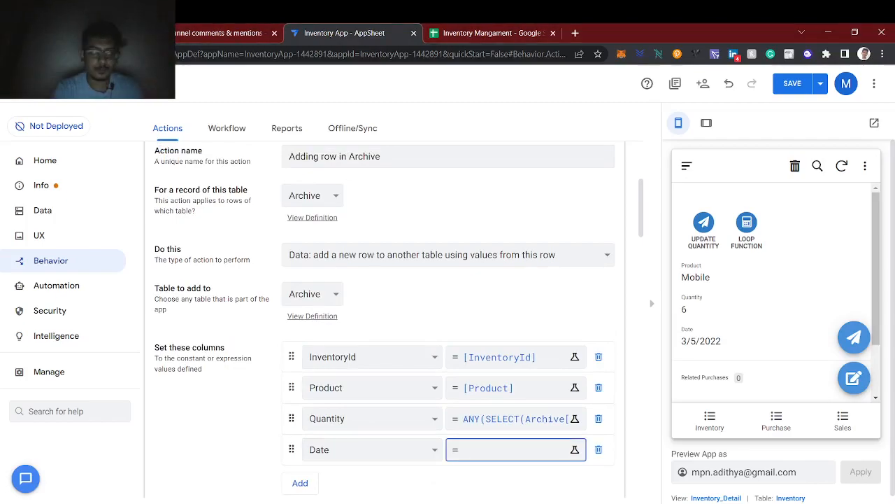
left_click(501, 448)
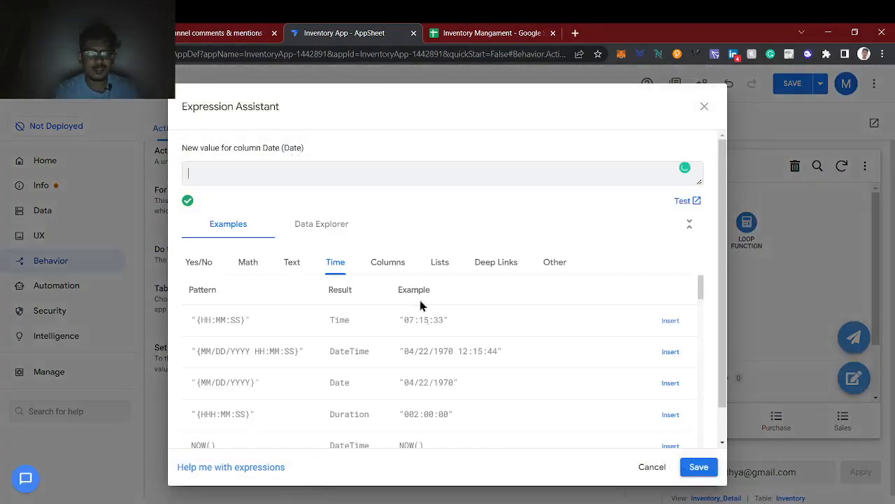
left_click(390, 270)
scroll(429, 317, "down", 1)
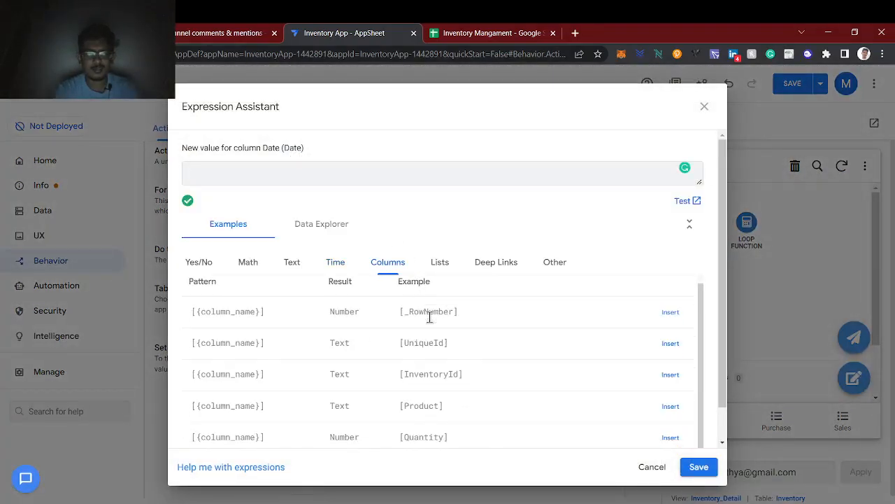
left_click(313, 177)
type("[Date")
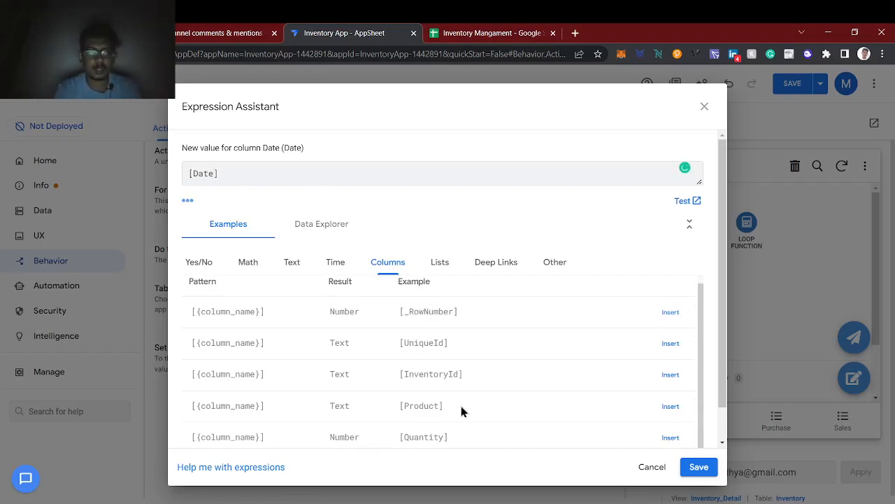
scroll(530, 392, "down", 1)
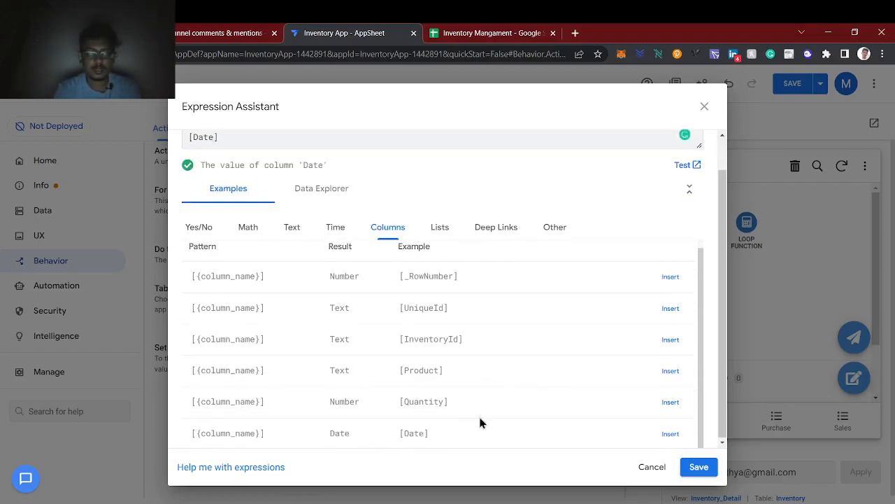
left_click(699, 467)
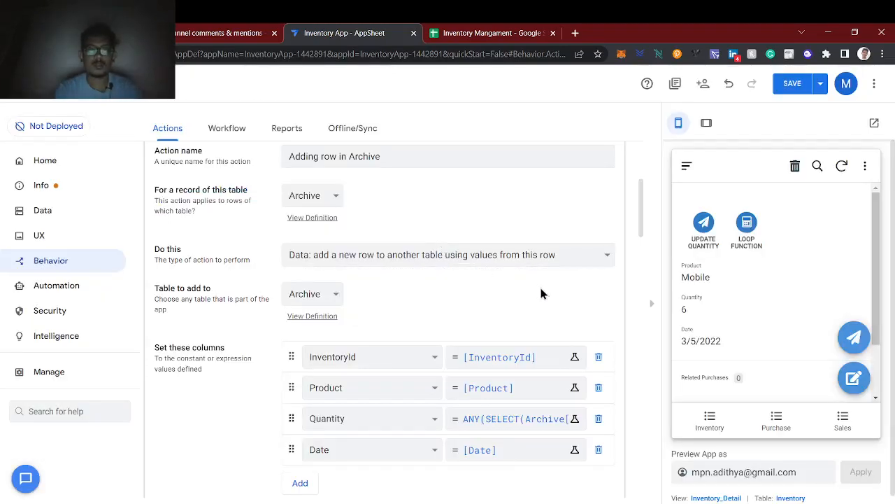
Review the table settings and column expressions of the Adding row in Archive action
scroll(537, 292, "down", 1)
scroll(335, 428, "down", 1)
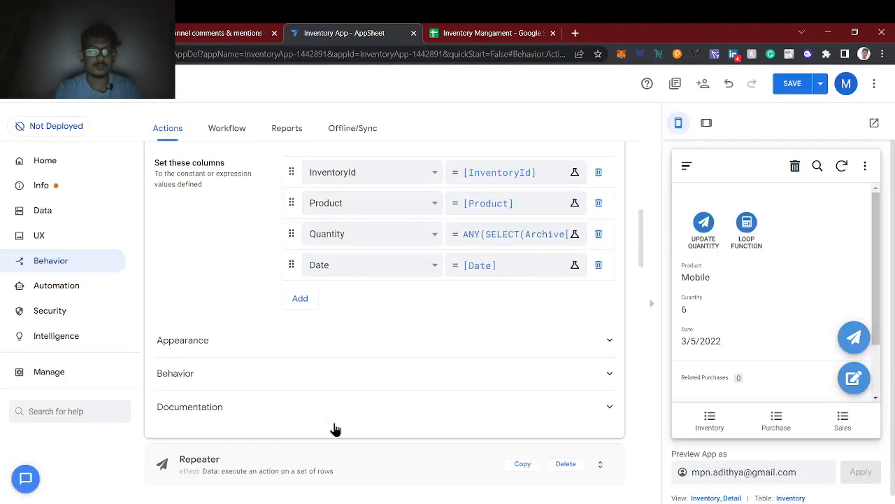
scroll(286, 380, "up", 2)
scroll(253, 255, "up", 1)
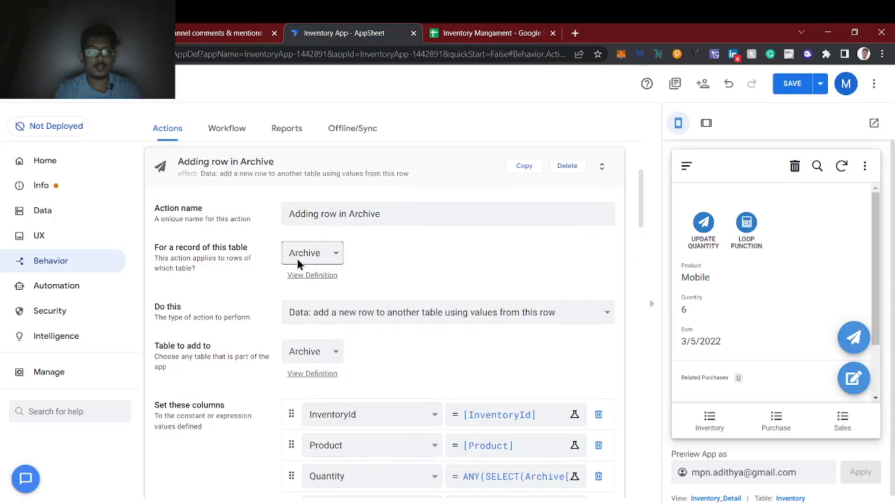
scroll(438, 392, "down", 2)
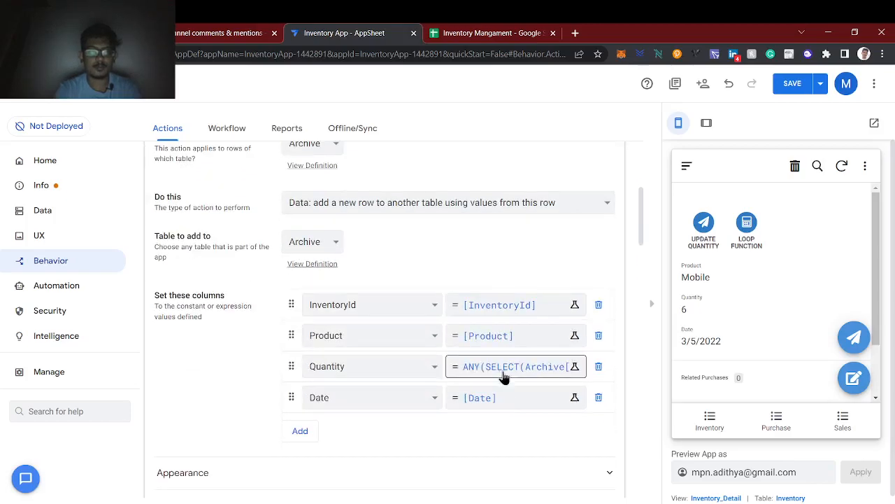
scroll(526, 374, "right", 2)
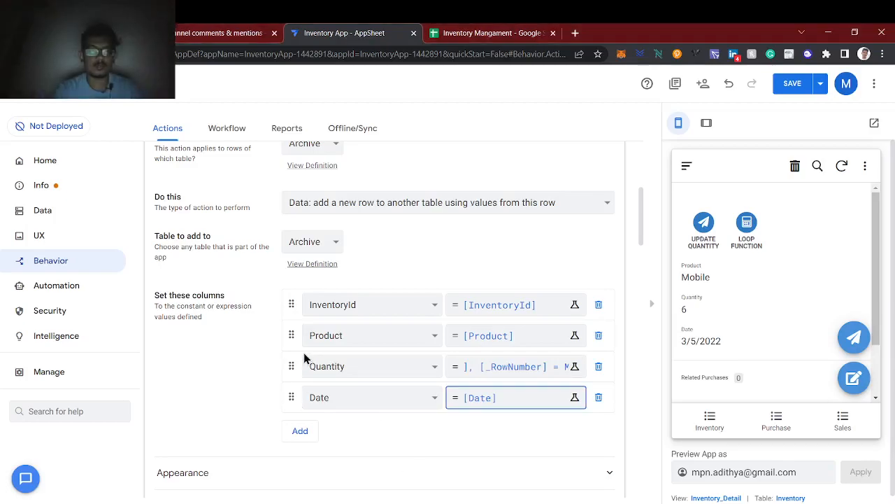
scroll(304, 359, "down", 3)
scroll(304, 360, "up", 1)
scroll(304, 360, "down", 1)
scroll(304, 360, "up", 7)
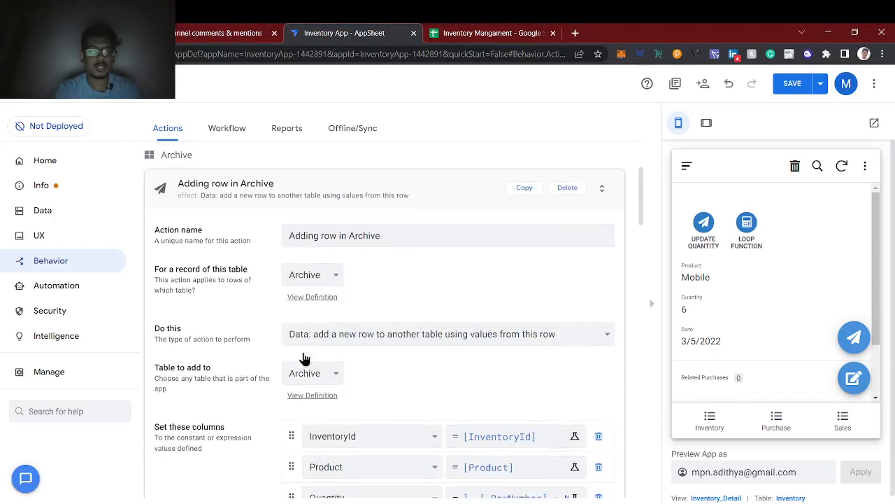
Create a new action and set it to apply to records of the Archive table
left_click(264, 340)
scroll(263, 357, "down", 2)
scroll(224, 294, "up", 1)
left_click(175, 175)
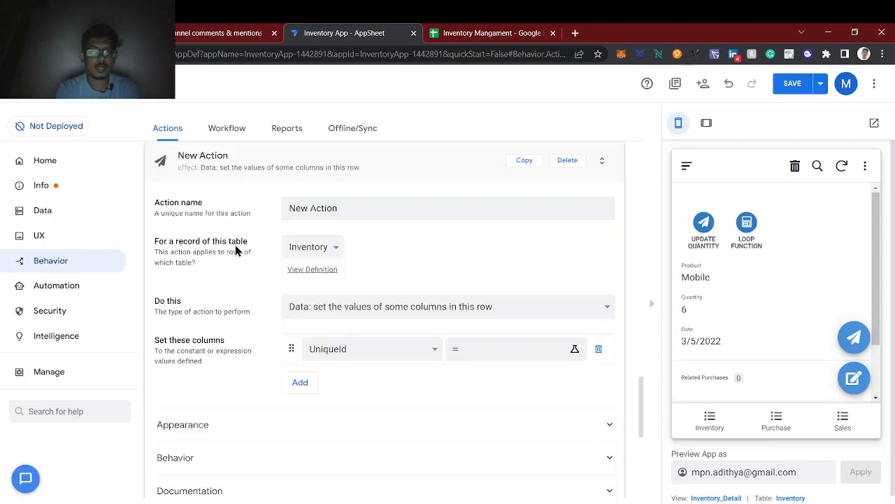
left_click(312, 245)
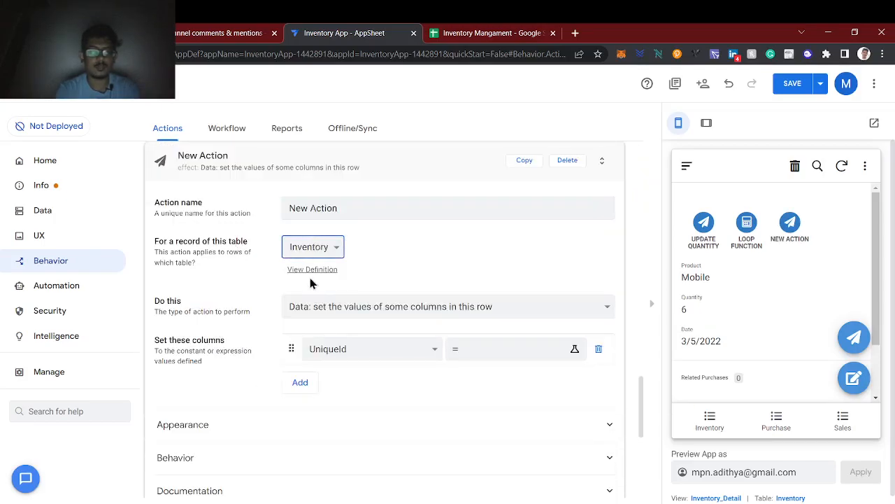
left_click(325, 315)
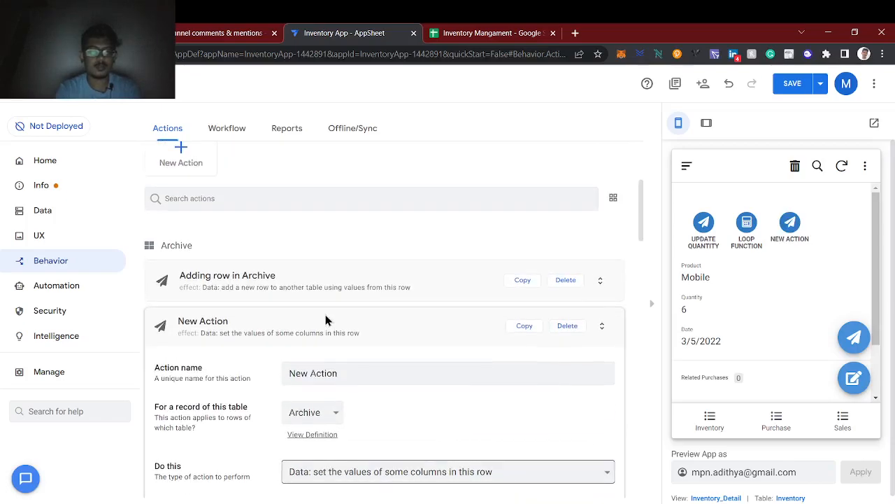
scroll(345, 350, "up", 3)
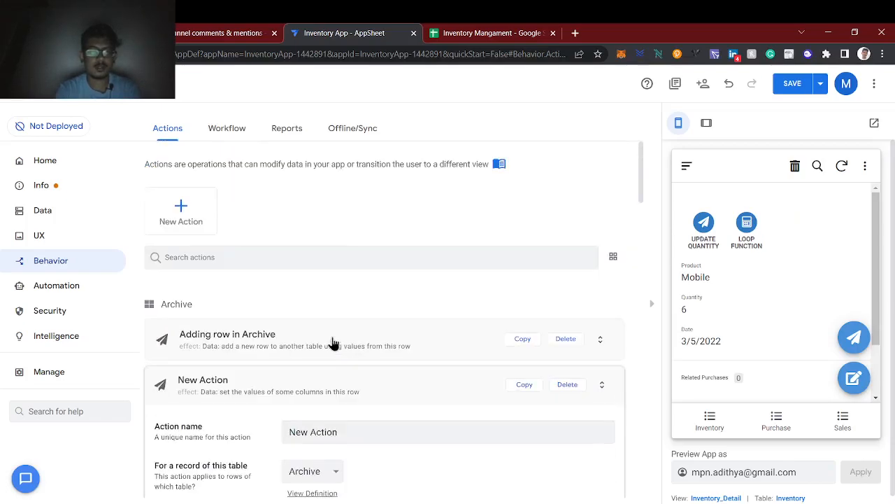
left_click(329, 342)
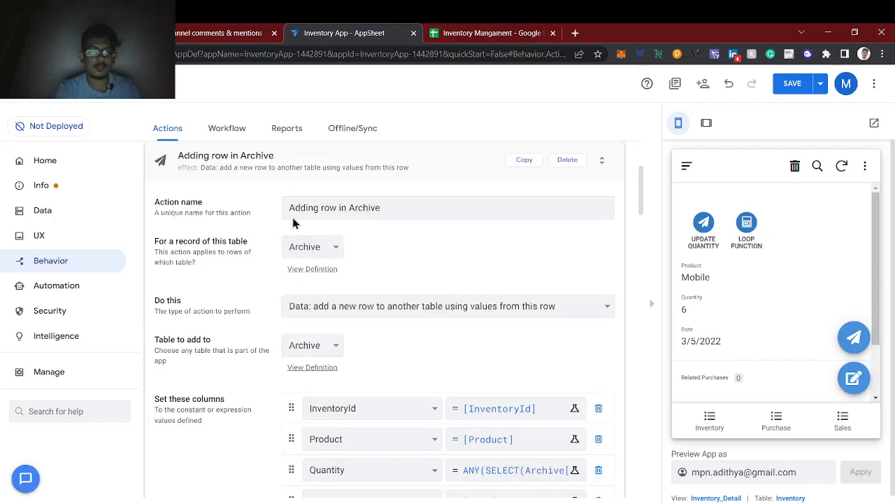
scroll(287, 194, "up", 1)
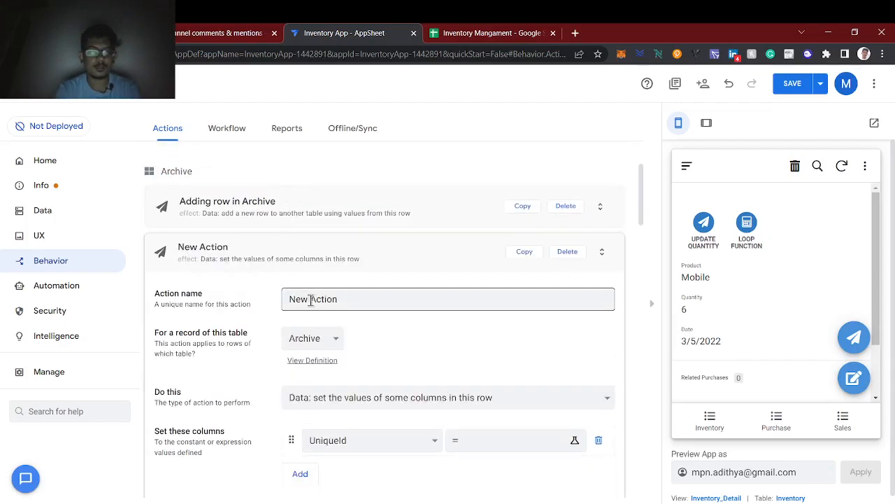
Name the new Archive action "Adding Row + Repeating" and set its type to "Grouped: execute a sequence of actions"
left_click(346, 305)
key("ctrl+a")
type("G")
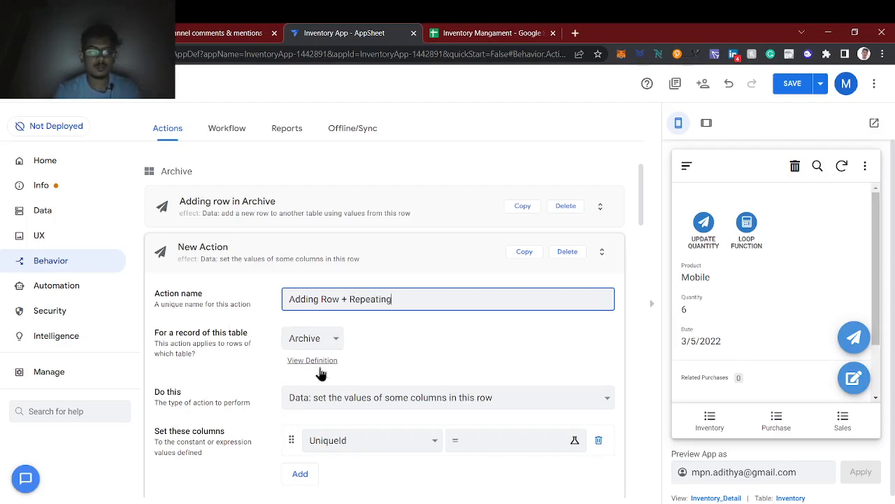
left_click(335, 397)
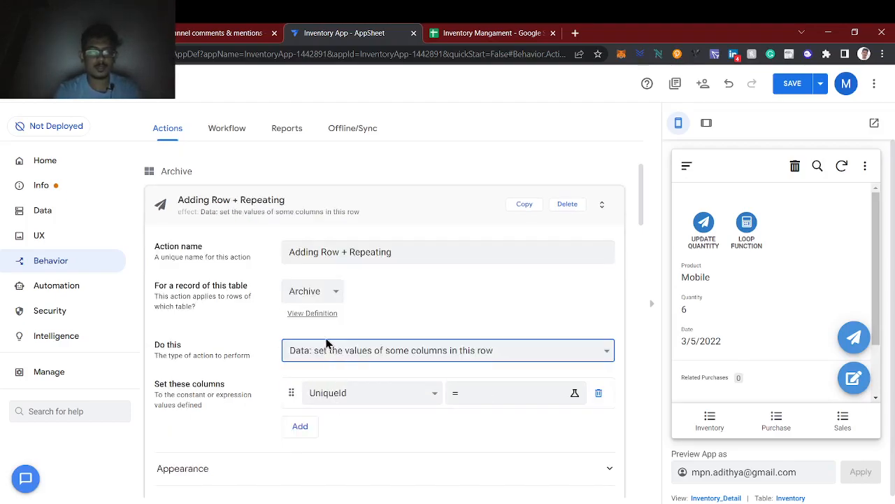
left_click(326, 342)
Add two actions to the Adding Row + Repeating sequence: Adding row in Archive, followed by Repeater
left_click(302, 395)
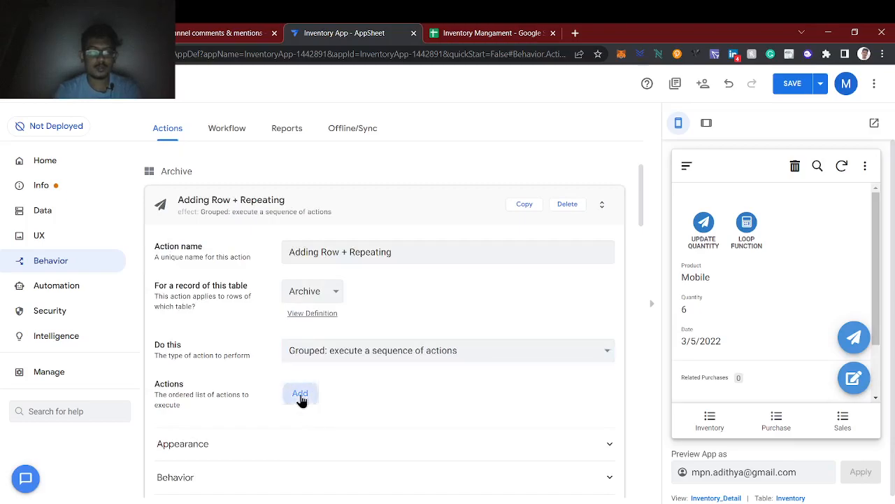
left_click(302, 427)
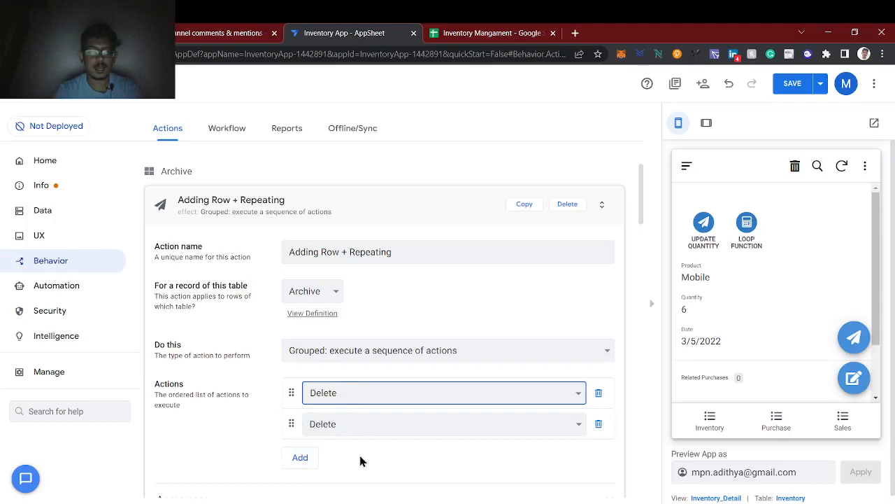
left_click(361, 461)
left_click(358, 426)
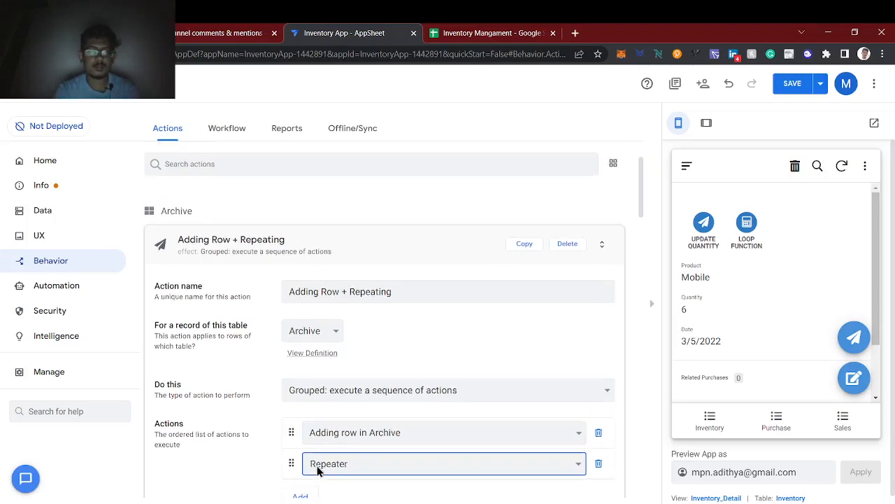
Set the Referenced Action of the Repeater action to Adding Row + Repeating
scroll(291, 340, "down", 2)
scroll(344, 337, "down", 3)
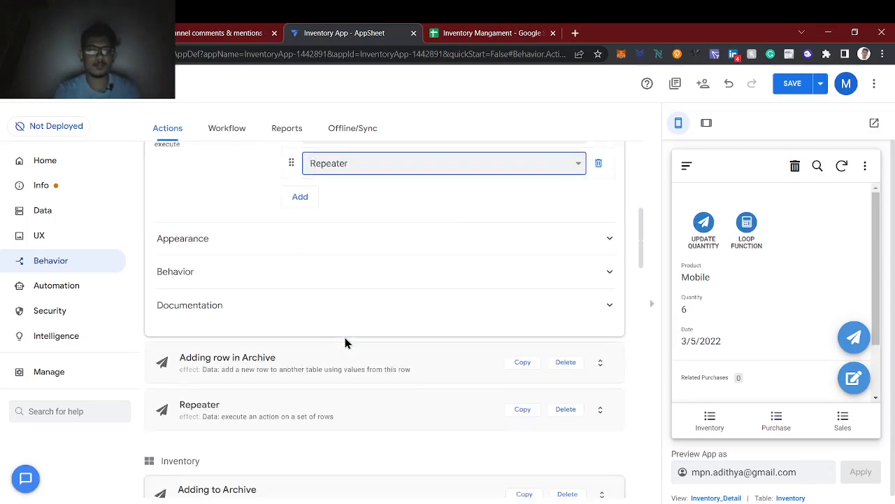
scroll(345, 359, "up", 2)
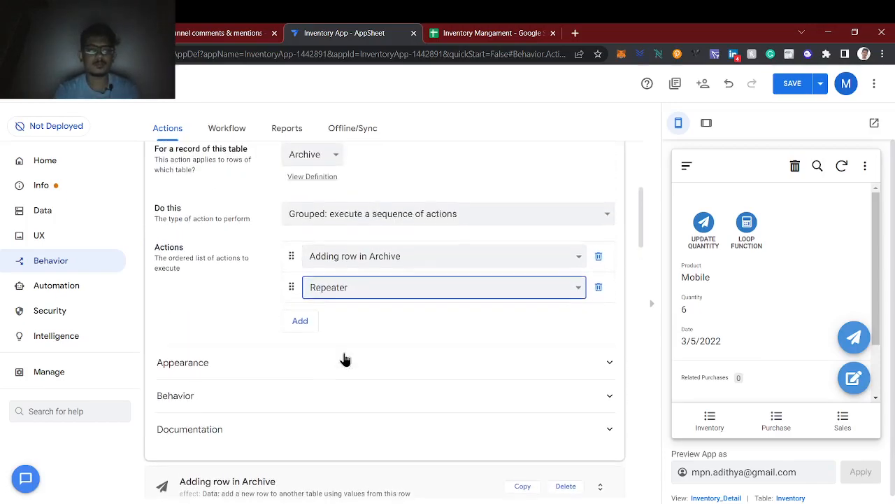
scroll(344, 358, "down", 2)
scroll(322, 385, "up", 1)
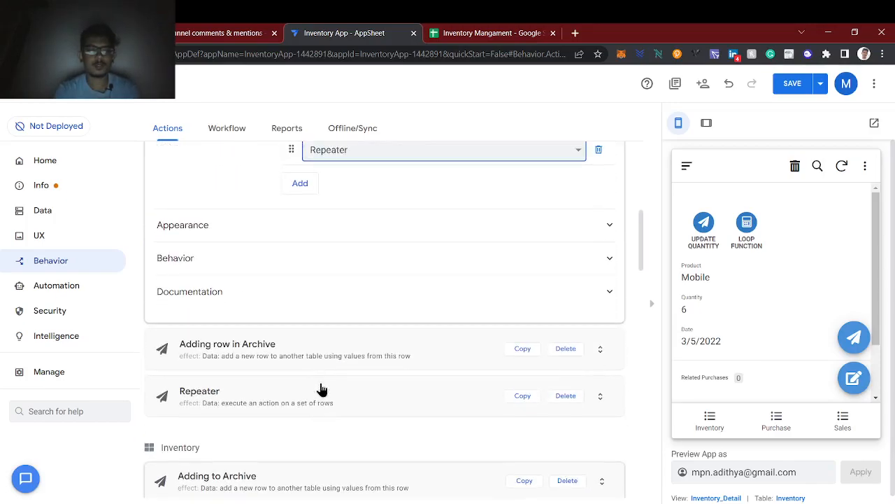
scroll(308, 371, "up", 1)
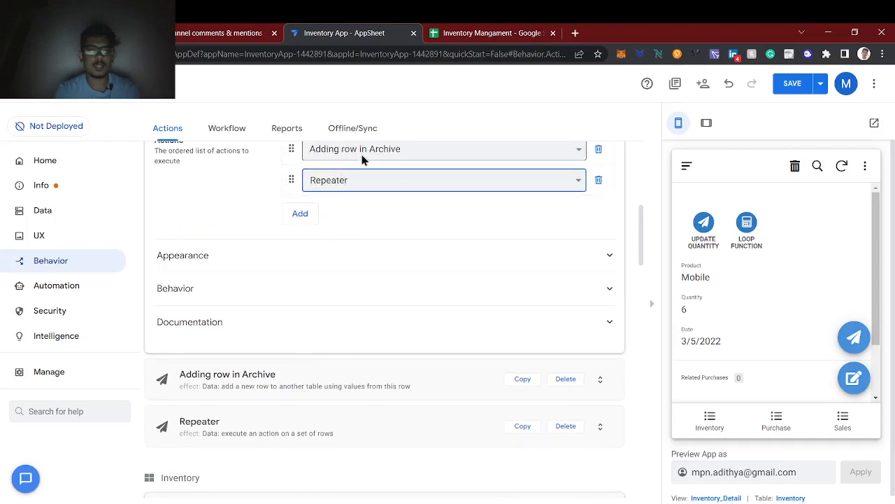
left_click(254, 427)
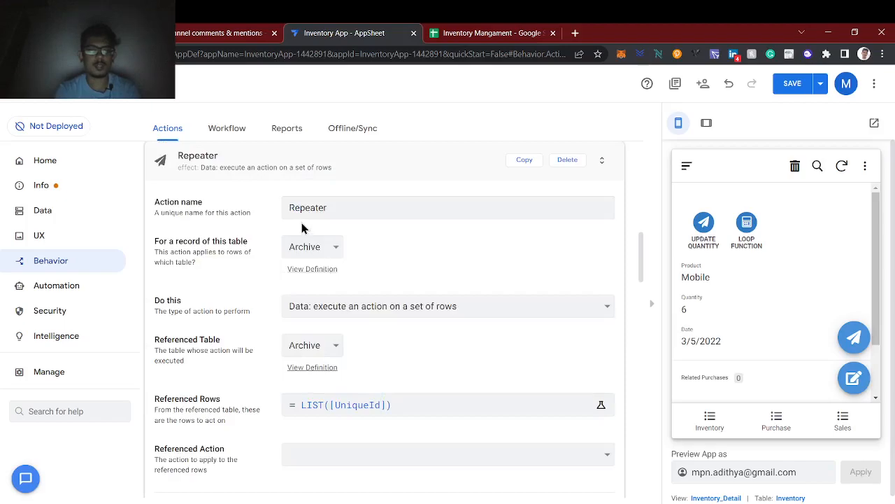
left_click(323, 448)
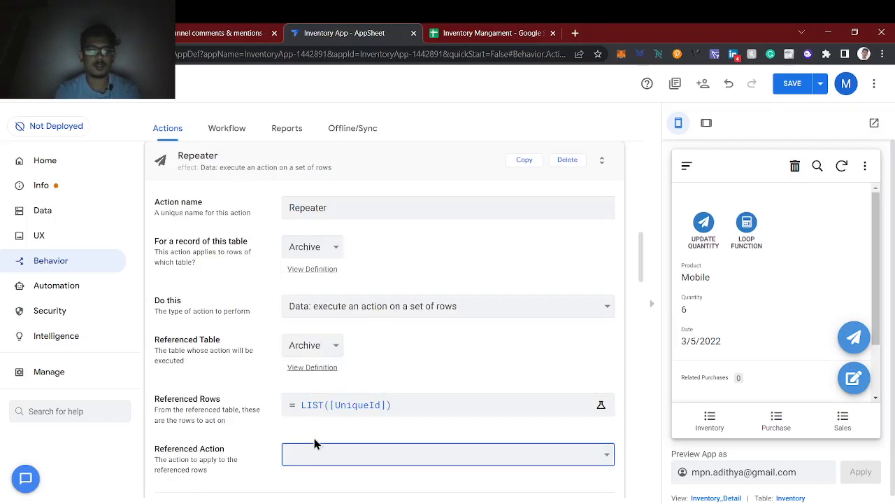
left_click(370, 456)
scroll(371, 458, "up", 2)
scroll(371, 459, "down", 2)
scroll(371, 458, "up", 2)
scroll(371, 458, "down", 2)
scroll(371, 458, "up", 2)
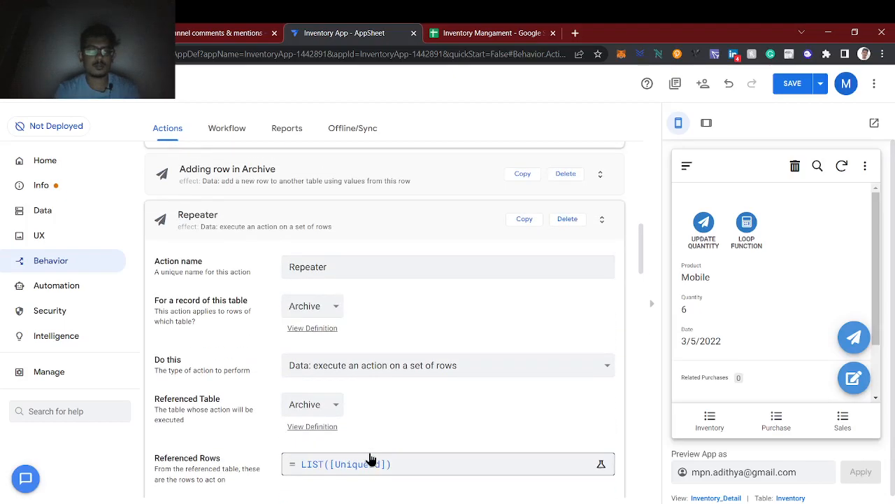
scroll(371, 459, "down", 4)
scroll(371, 459, "up", 1)
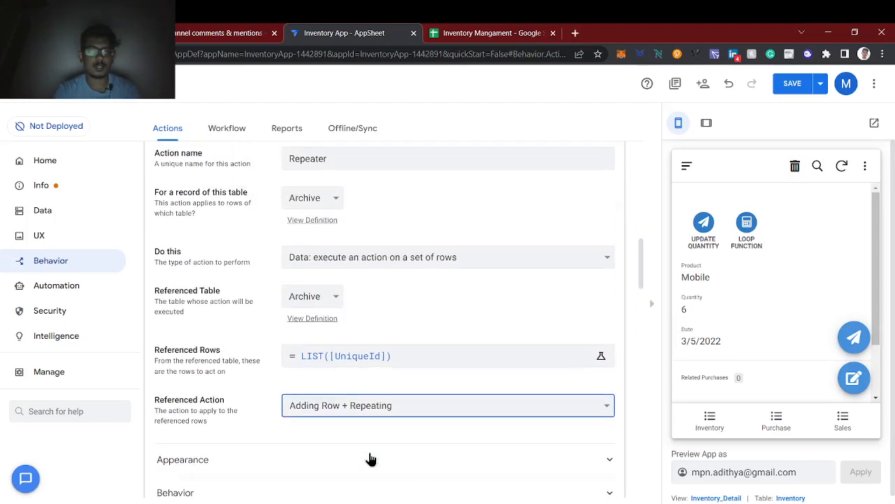
Review the action sequence in Adding Row + Repeating and the referenced table, rows and action in Repeater
scroll(371, 459, "up", 3)
scroll(310, 307, "up", 4)
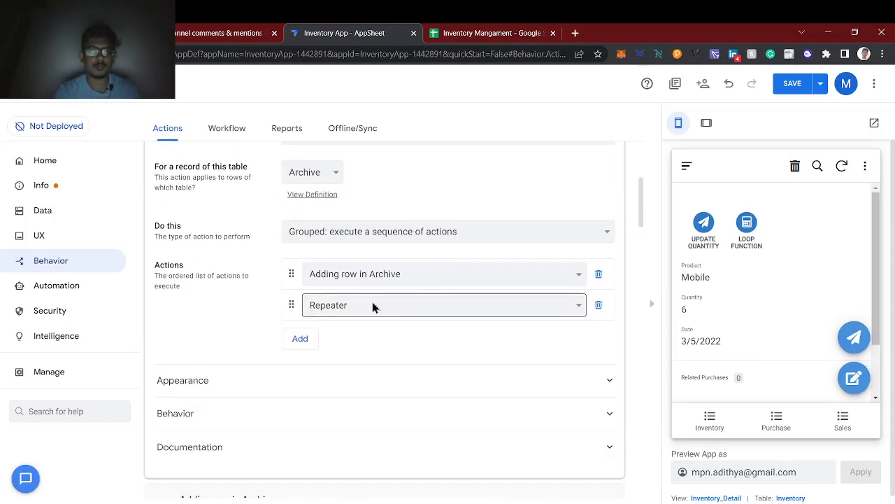
scroll(372, 306, "down", 3)
scroll(372, 306, "up", 1)
scroll(372, 306, "down", 2)
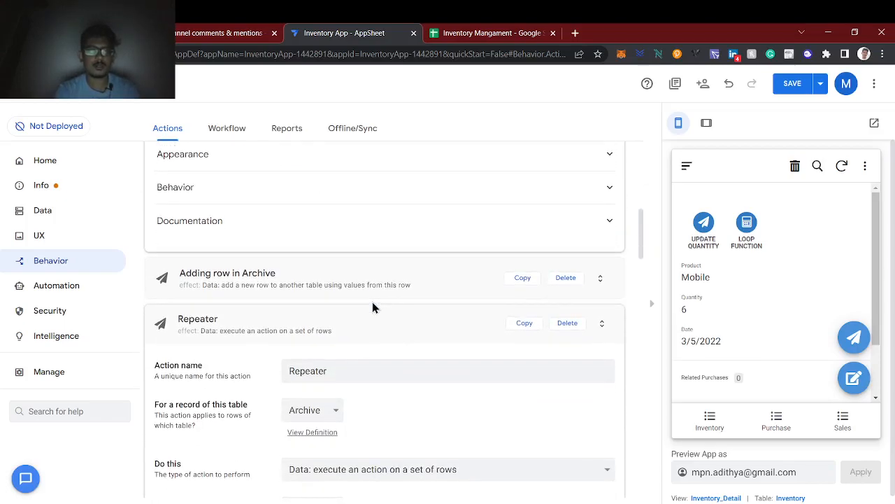
scroll(373, 313, "down", 1)
scroll(223, 246, "down", 3)
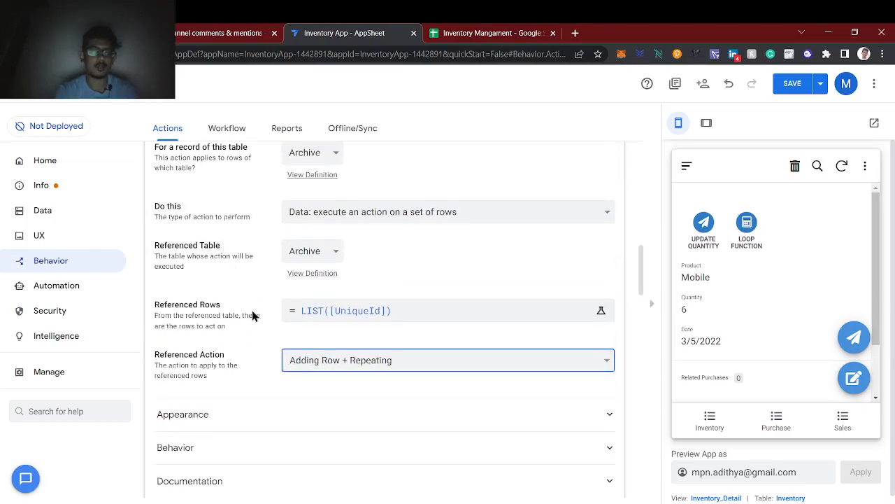
scroll(240, 452, "down", 1)
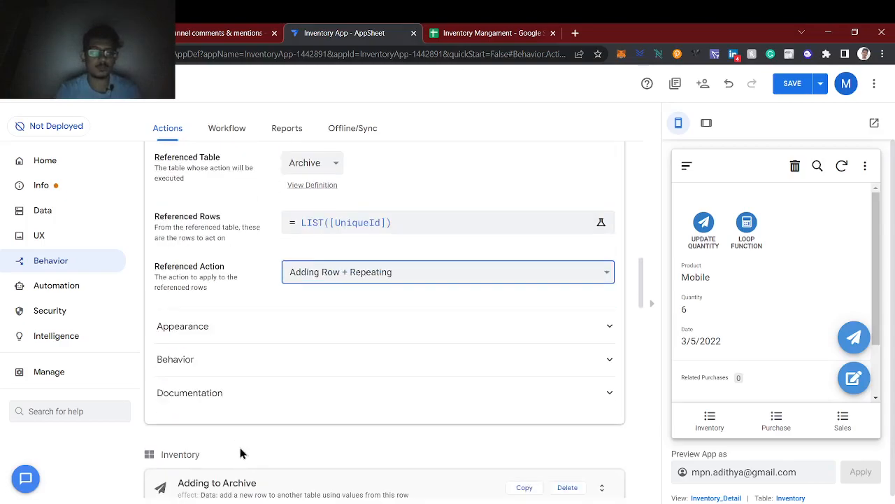
Expand Repeater's behavior settings and copy the Quantity column's expression from the Adding row in Archive action, leaving that expression unedited
left_click(206, 362)
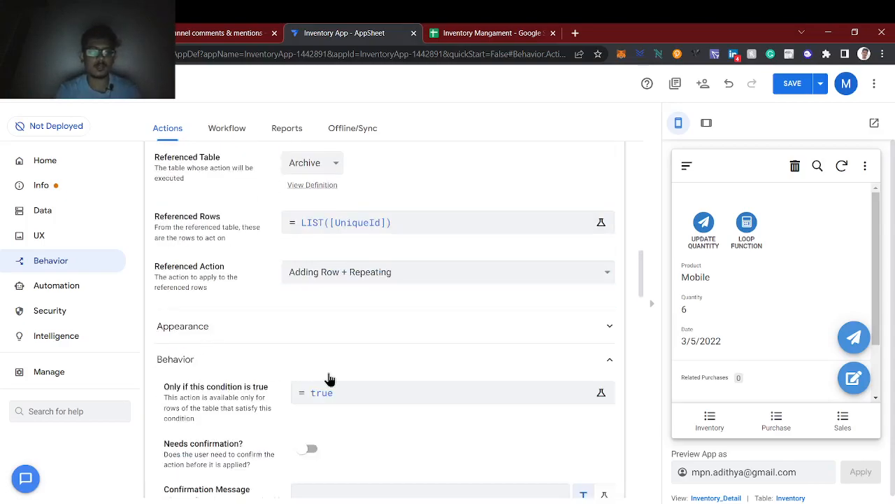
scroll(330, 379, "up", 10)
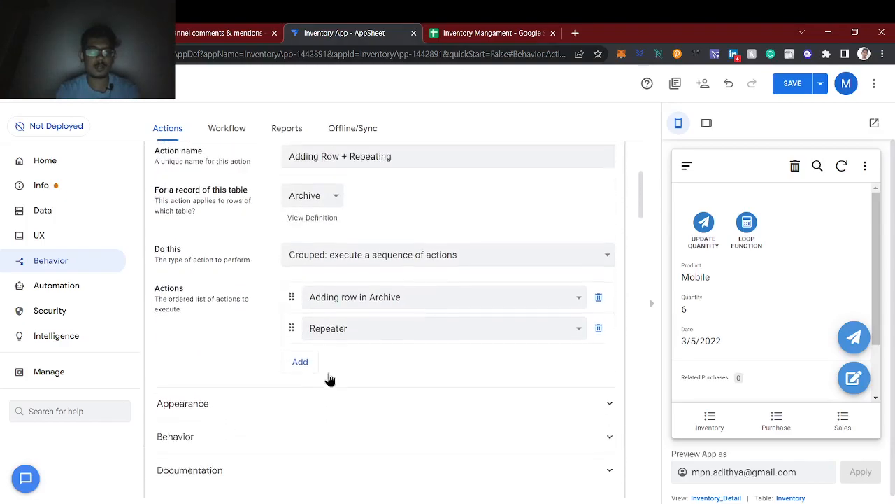
scroll(329, 373, "up", 2)
scroll(329, 373, "down", 4)
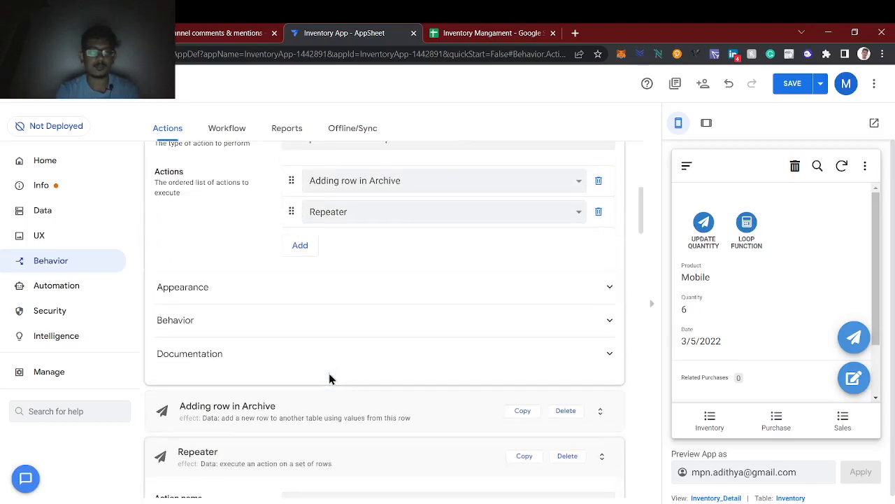
left_click(282, 299)
scroll(283, 299, "down", 1)
scroll(282, 299, "up", 1)
left_click(283, 299)
scroll(282, 300, "down", 2)
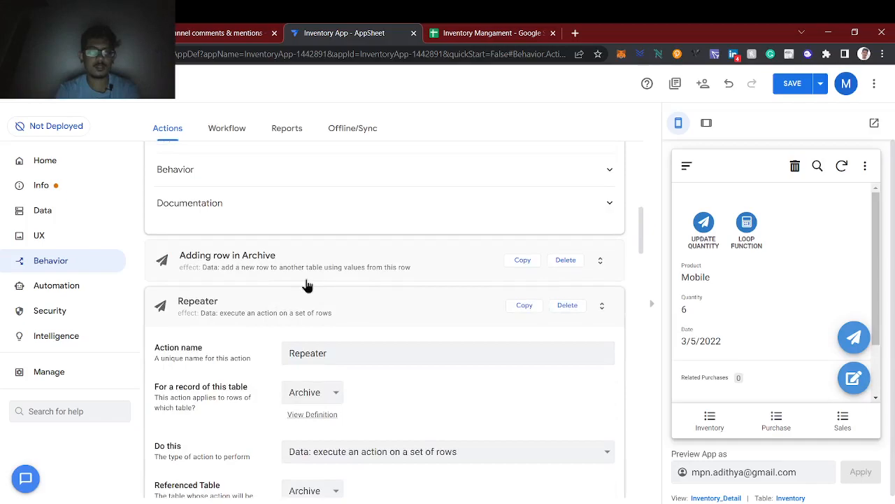
left_click(306, 285)
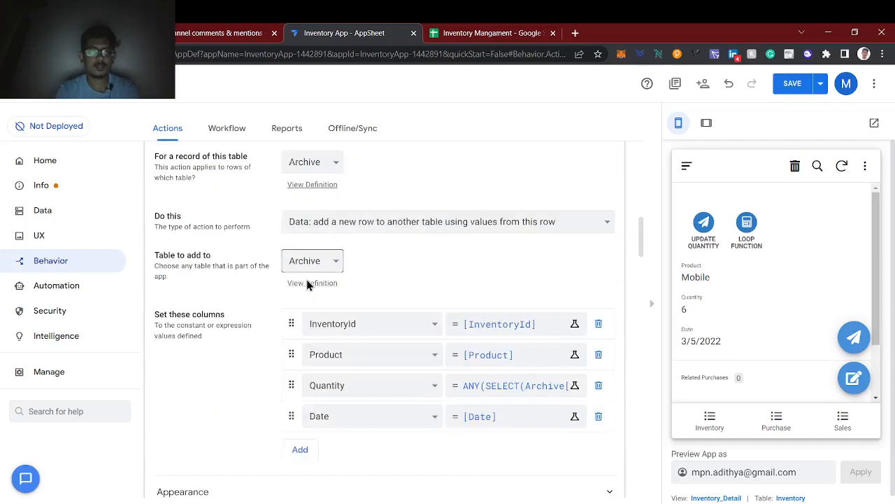
left_click(498, 386)
key("ctrl+c")
left_click(654, 466)
Set Repeater's condition to ANY(SELECT(Archive[Quantity], [_RowNumber] = MAX(Archive[_RowNumber]))) > 1 and save the expression
scroll(376, 353, "down", 6)
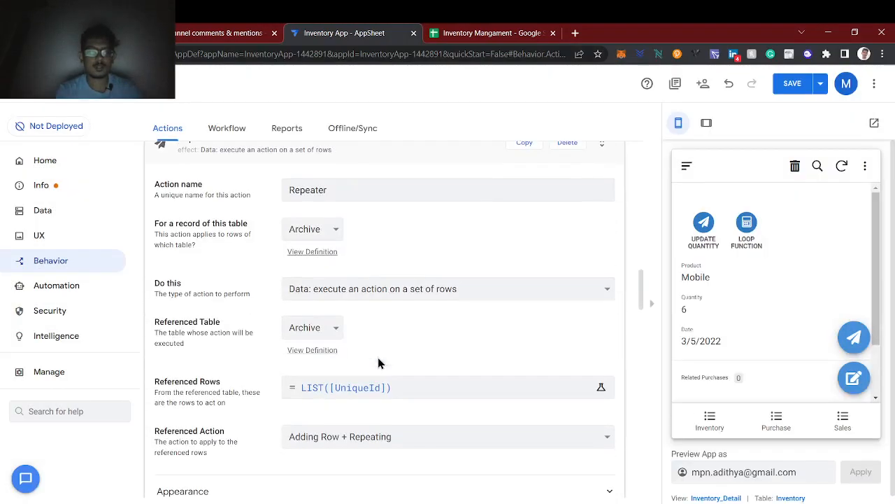
scroll(378, 362, "down", 3)
scroll(384, 337, "down", 1)
left_click(384, 337)
key("ctrl+v")
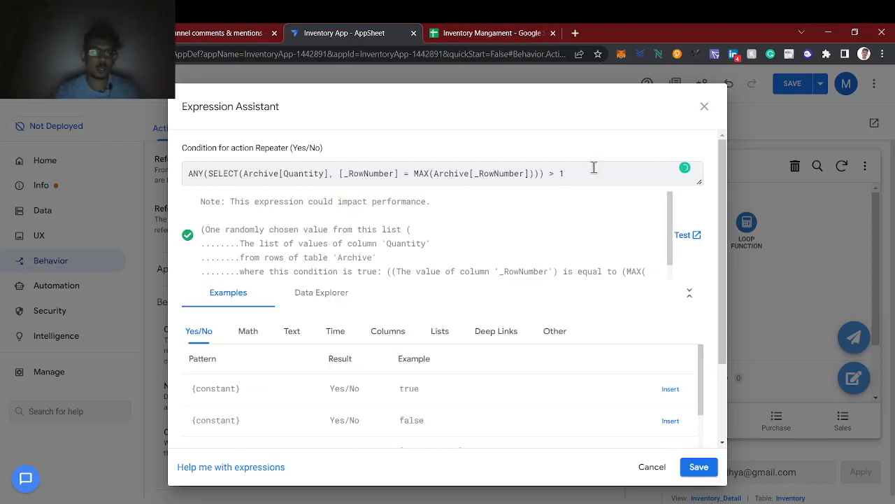
left_click(700, 466)
Collapse the Adding row in Archive, Adding Row + Repeating, Repeater and Adding to Archive actions
scroll(346, 389, "up", 1)
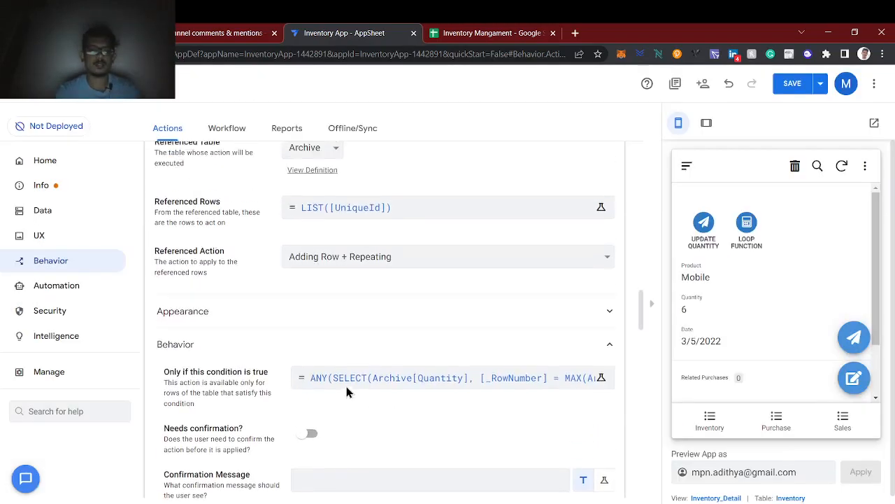
scroll(347, 392, "up", 15)
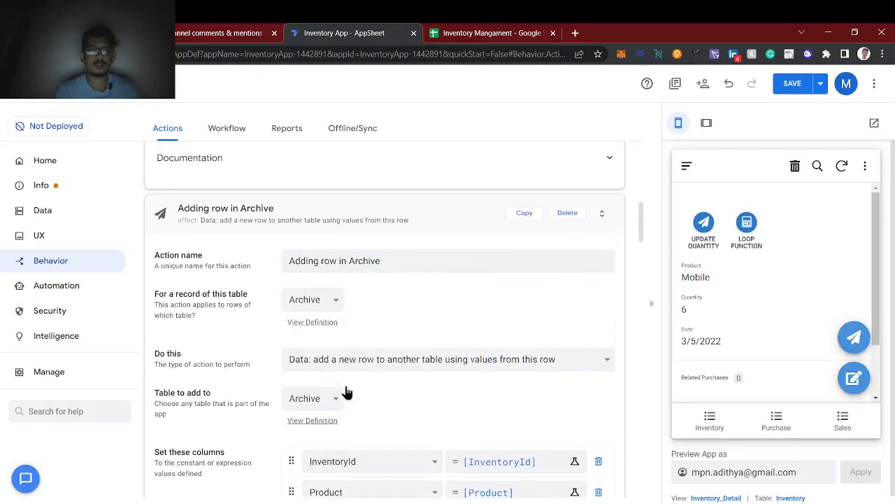
left_click(275, 228)
scroll(274, 228, "up", 10)
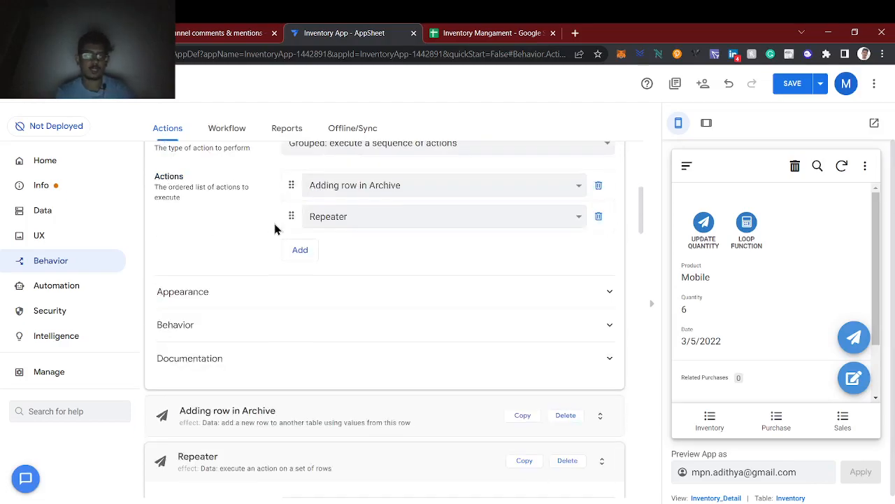
left_click(271, 335)
scroll(271, 335, "down", 3)
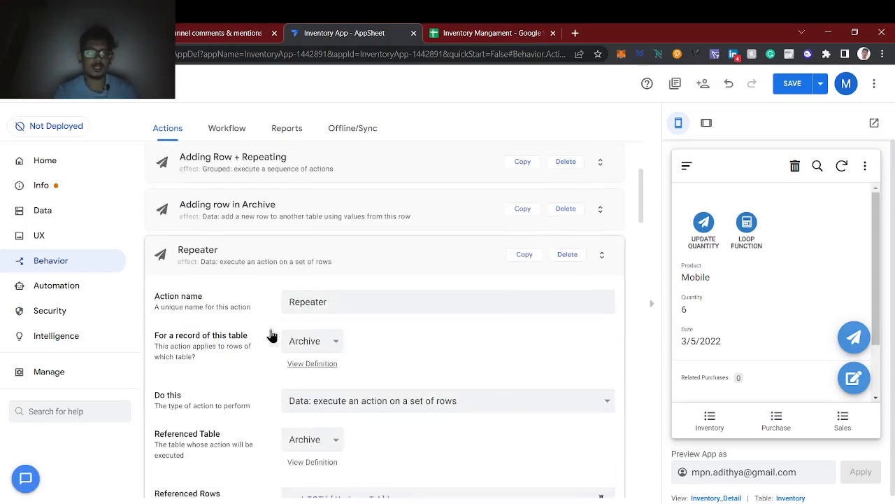
left_click(241, 240)
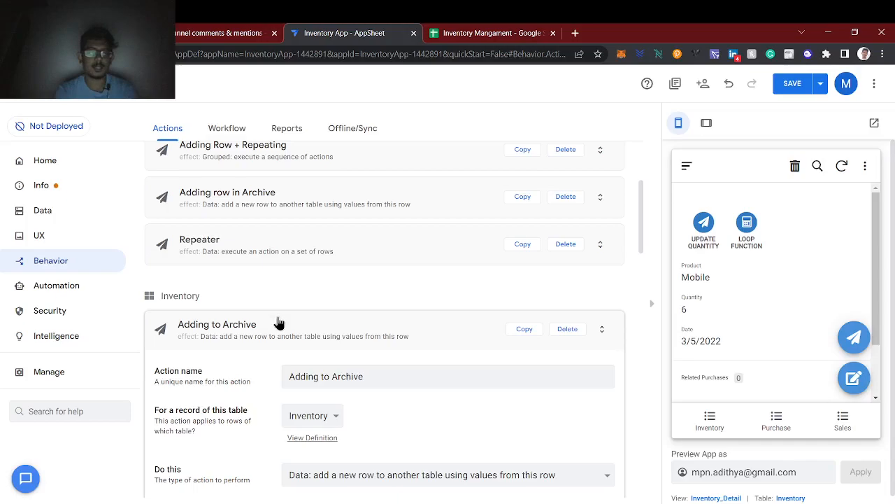
left_click(279, 322)
Change the Loop Function action's Referenced Rows expression to SELECT(Inventory[UniqueId], TRUE) and save it
scroll(278, 335, "down", 3)
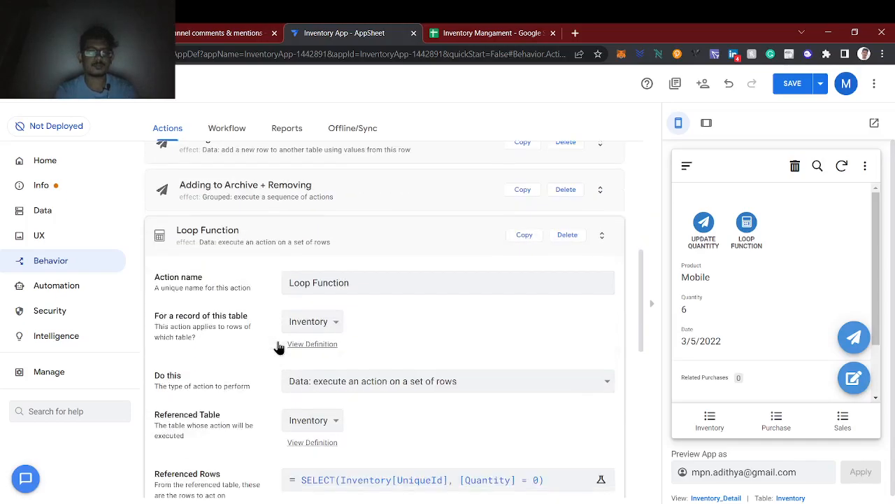
scroll(278, 347, "down", 1)
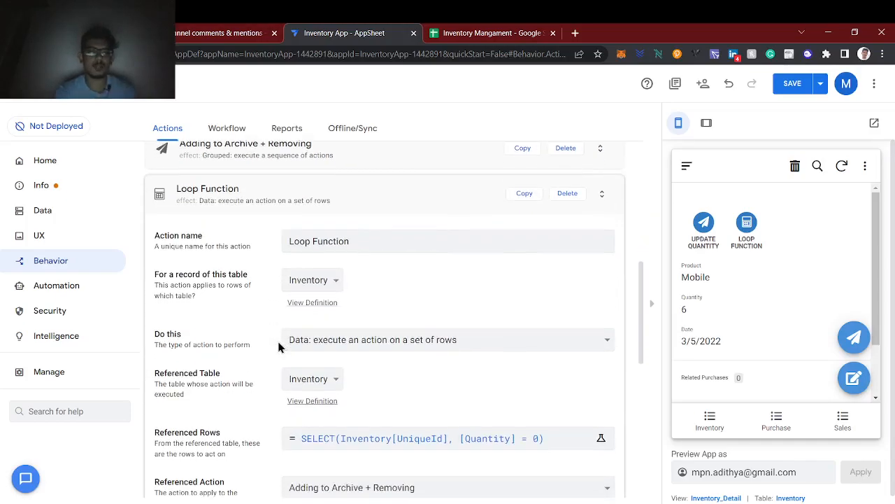
left_click(441, 439)
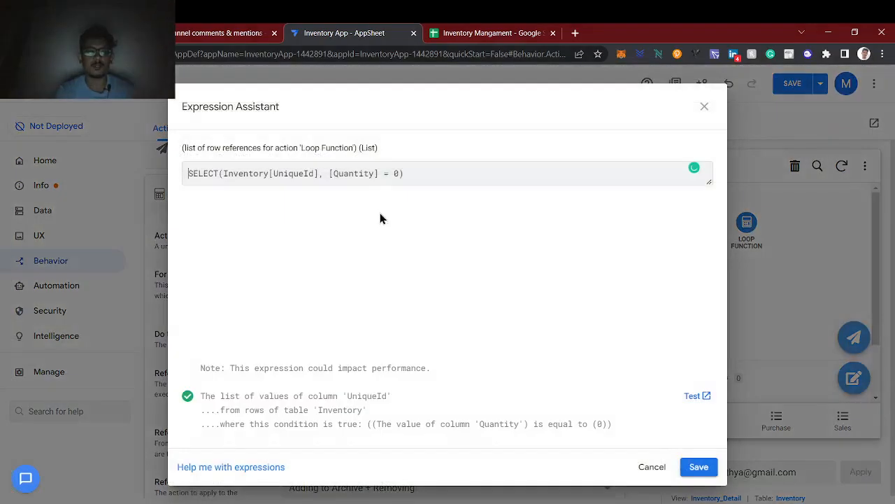
left_click_drag(399, 173, 332, 170)
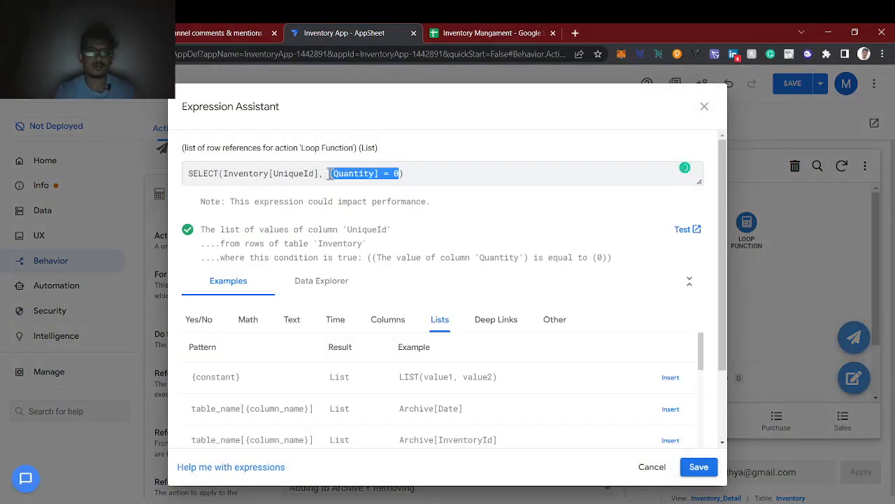
type("TRUE")
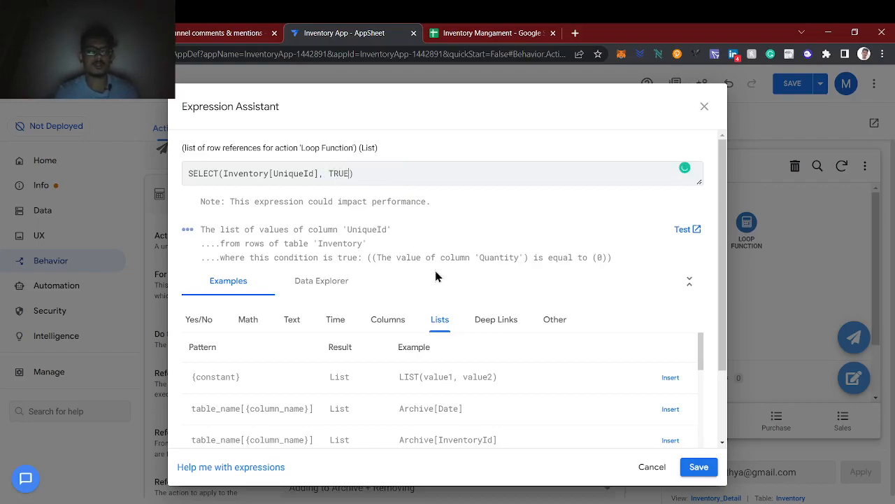
left_click(698, 466)
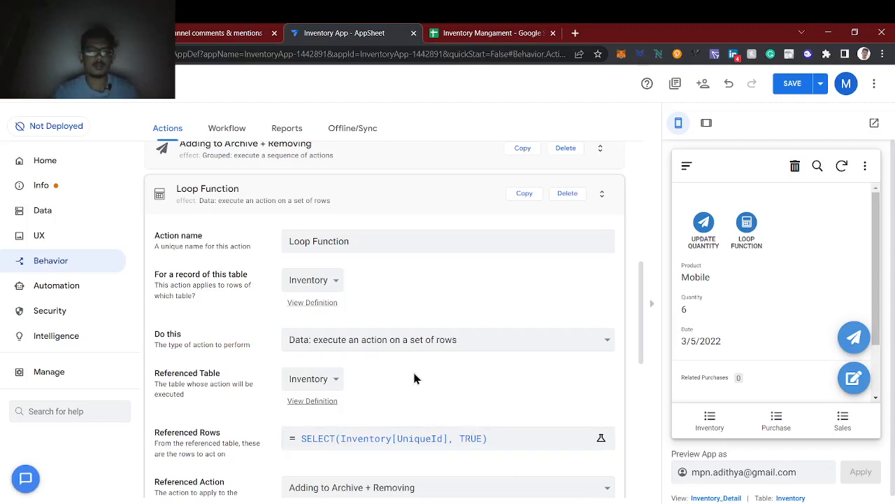
Review the Loop Function settings, expand Adding to Archive + Removing to examine its sequence of actions, and collapse it again
scroll(361, 315, "up", 1)
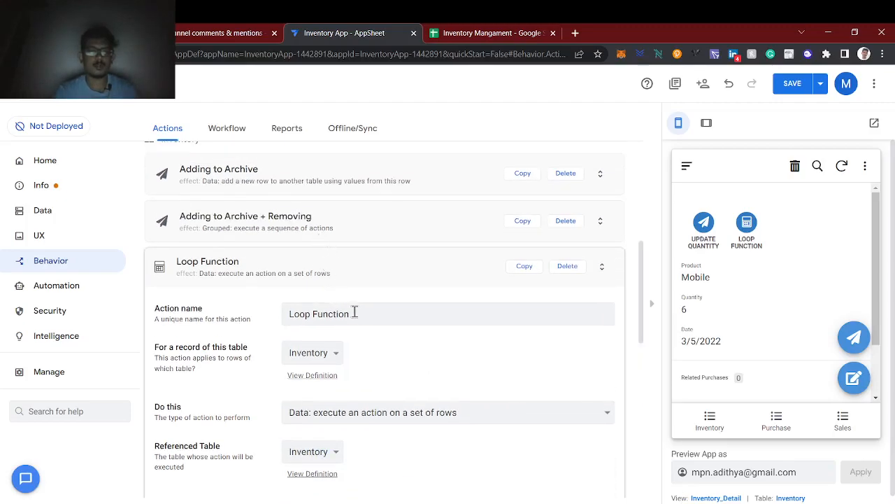
scroll(352, 311, "down", 2)
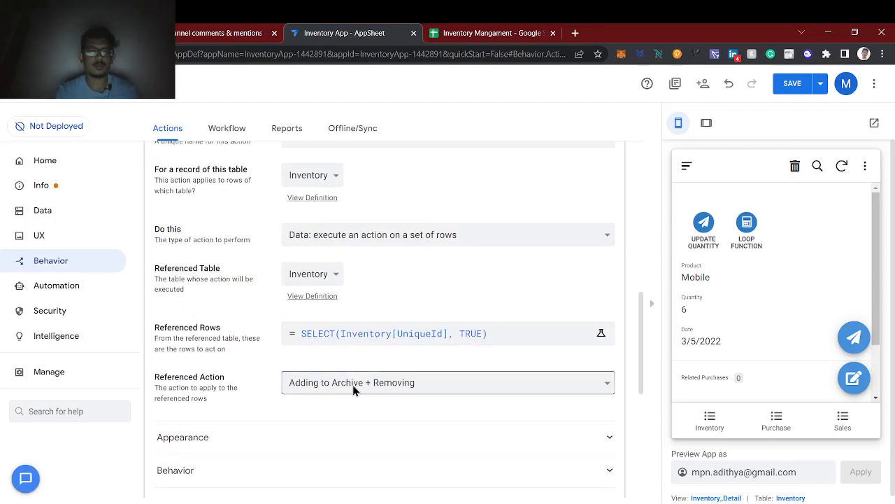
scroll(353, 384, "up", 2)
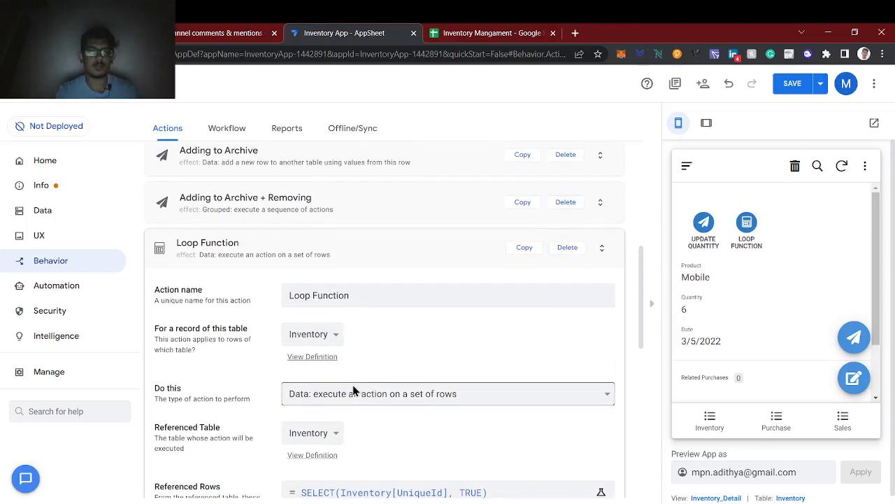
left_click(298, 203)
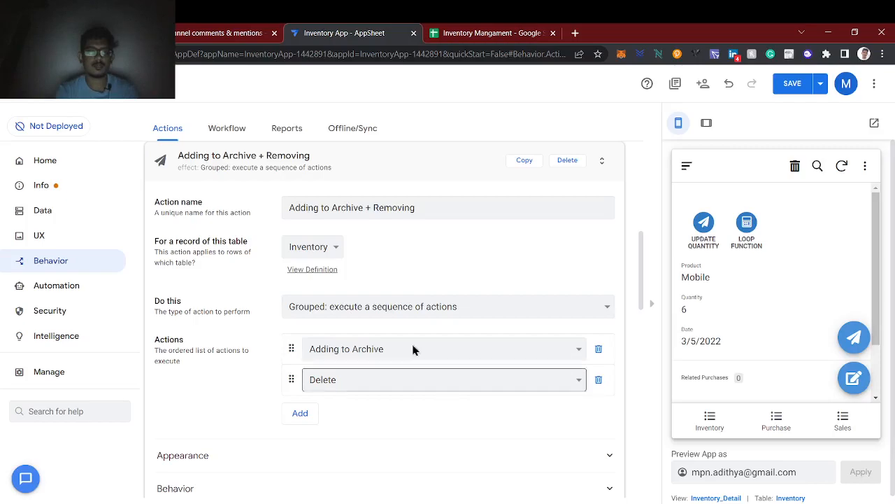
left_click(343, 166)
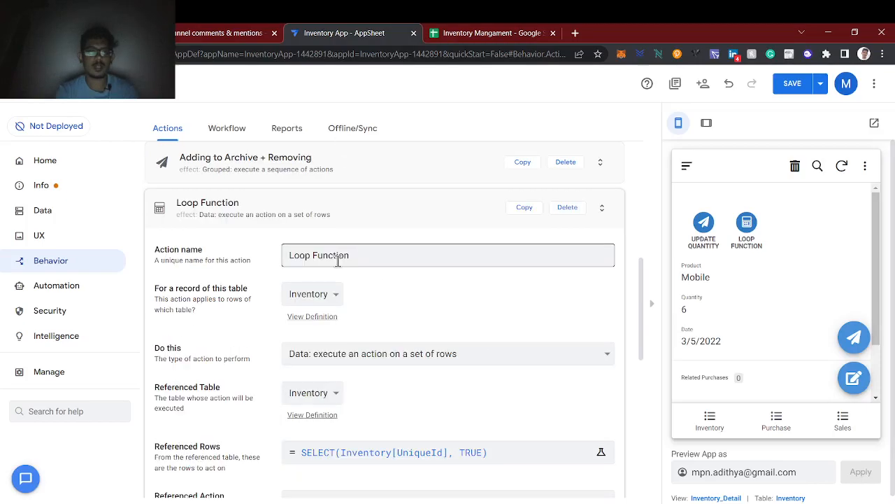
Change the Loop Function action's Referenced Action to Adding to Archive and save the app
scroll(338, 261, "up", 1)
scroll(306, 207, "down", 2)
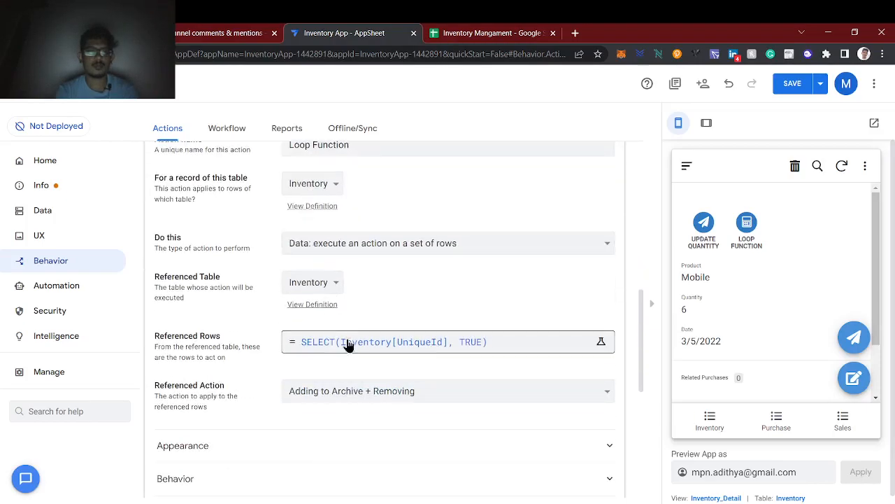
left_click(362, 473)
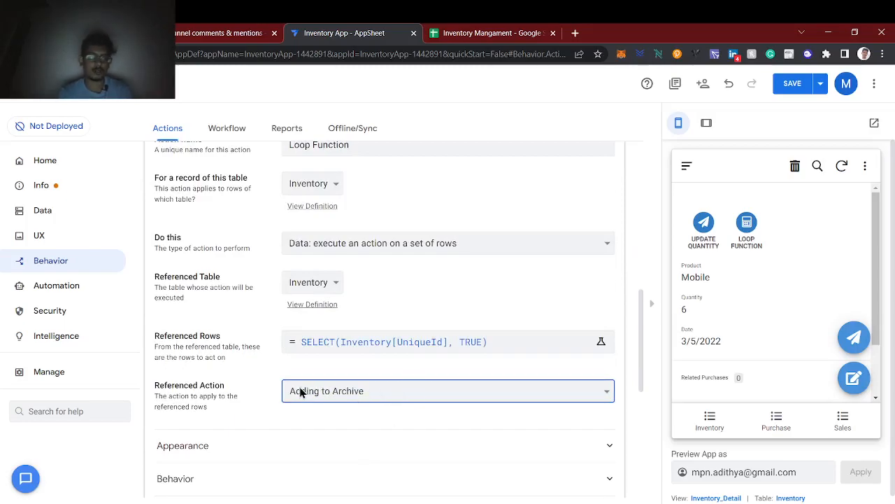
scroll(420, 347, "up", 2)
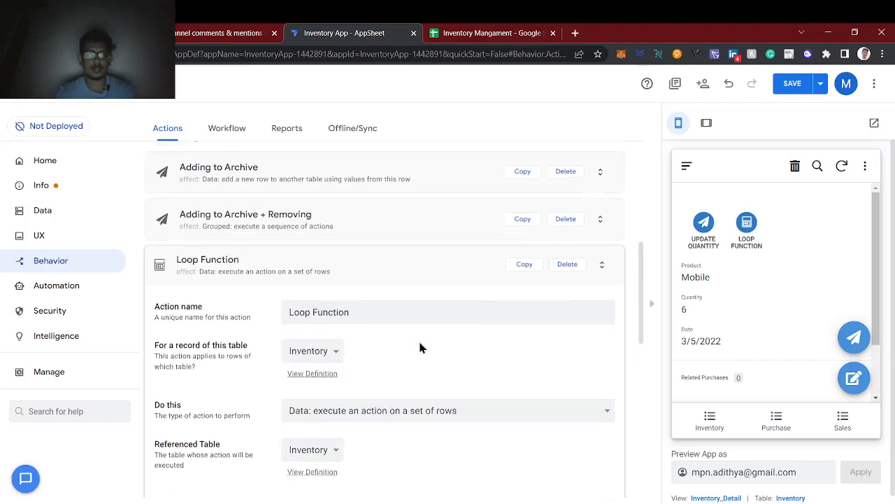
scroll(420, 347, "up", 1)
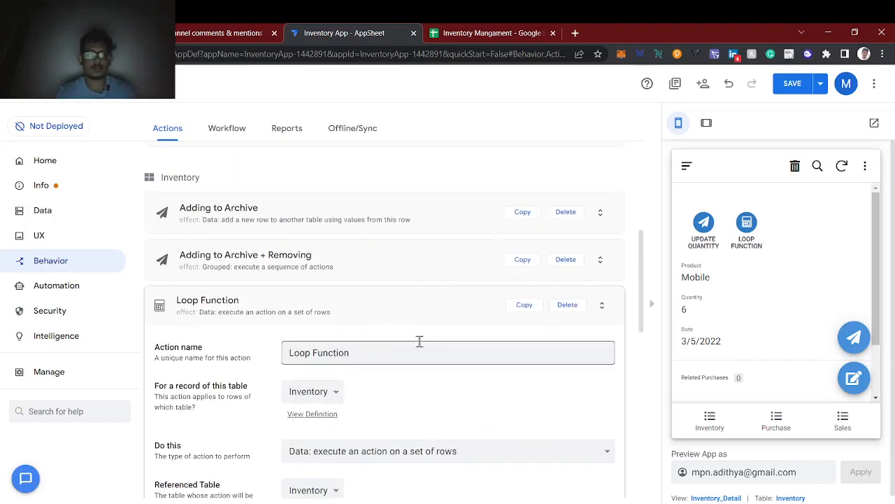
left_click(797, 89)
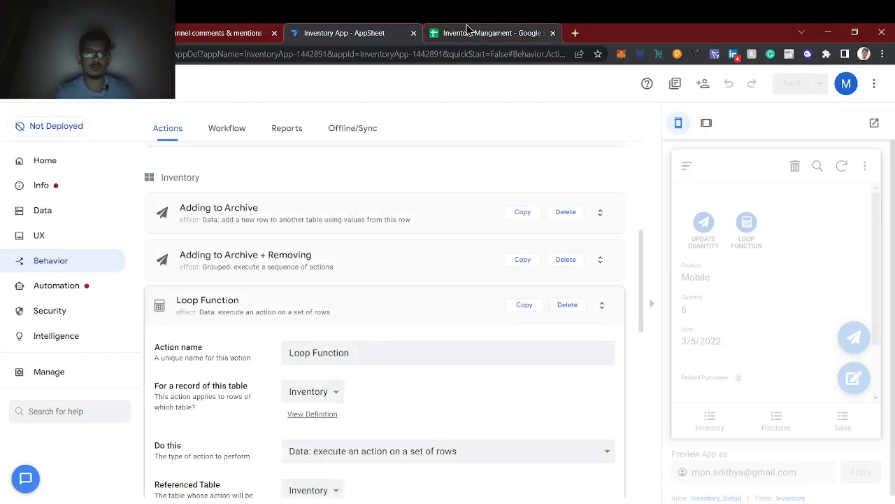
Switch to the Google Sheets inventory workbook, show its Inventory sheet, and return to AppSheet
left_click(468, 33)
left_click(82, 493)
left_click(323, 33)
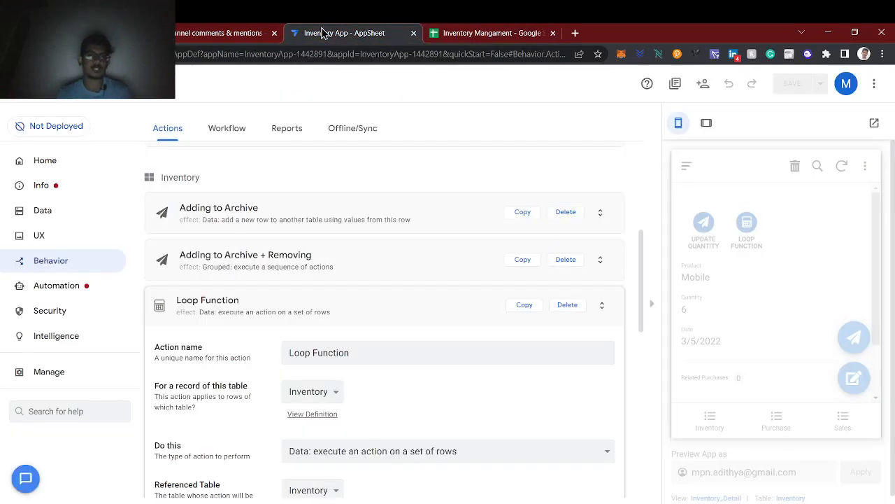
Open the app's automation bots and add a new step to the Repeater Bot's process
left_click(76, 293)
scroll(333, 377, "down", 4)
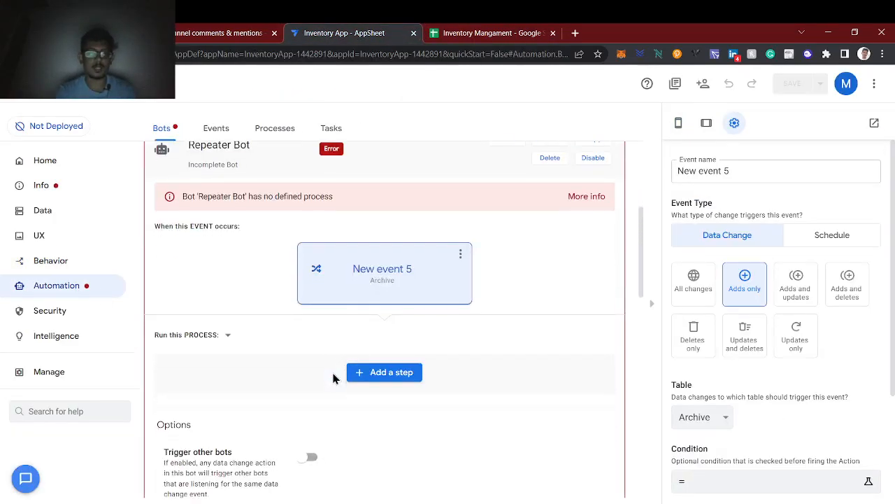
scroll(333, 372, "up", 1)
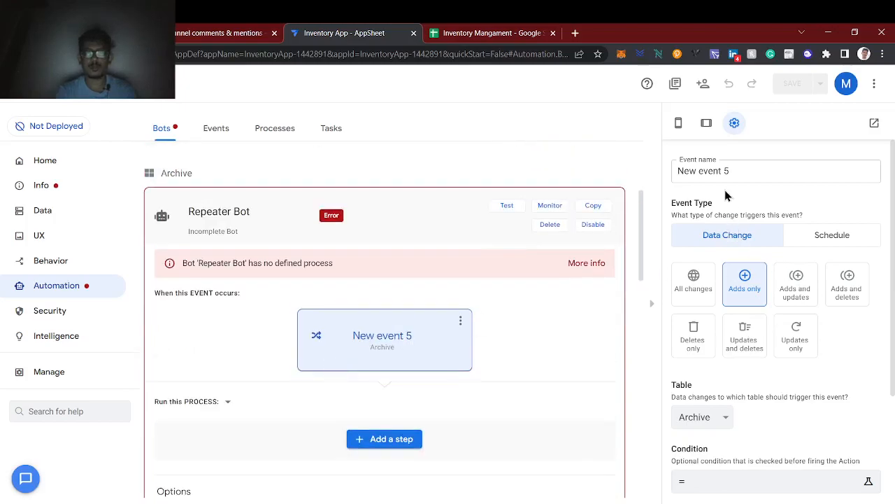
scroll(725, 190, "down", 2)
scroll(435, 418, "down", 2)
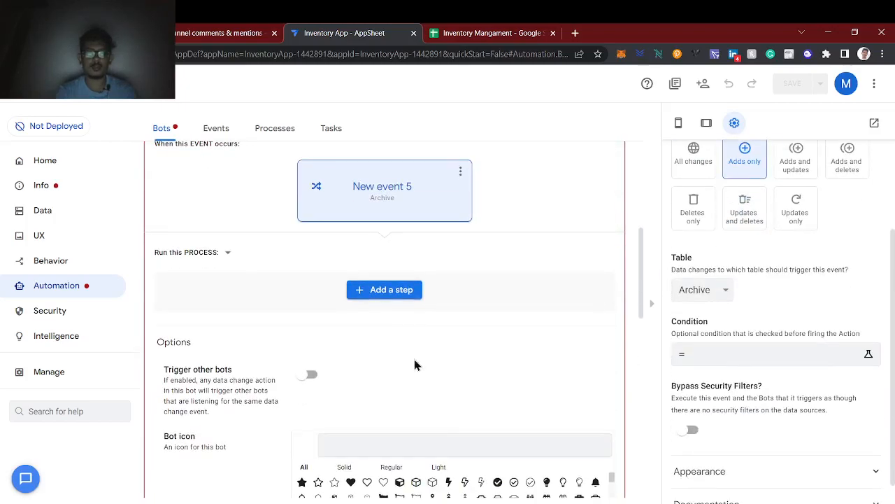
left_click(384, 291)
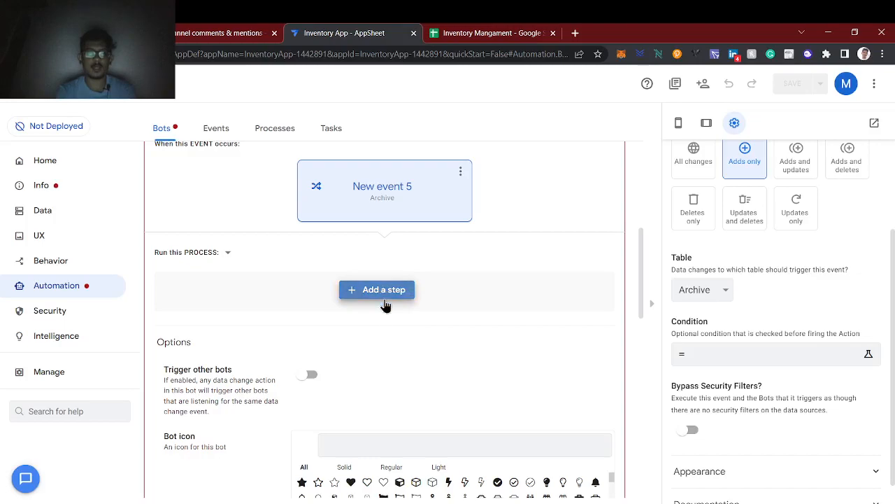
left_click(369, 446)
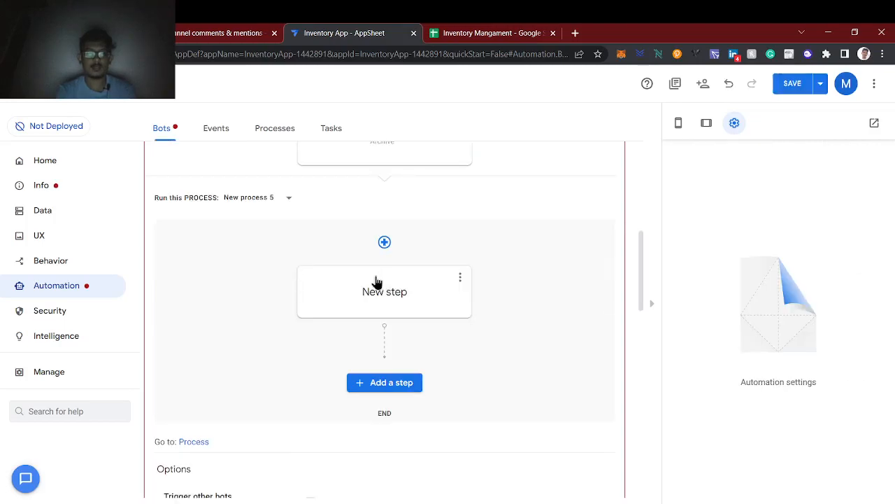
Make the Repeater Bot's new step run a data action and choose Adding Row + Repeating as that action
left_click(382, 300)
left_click(393, 329)
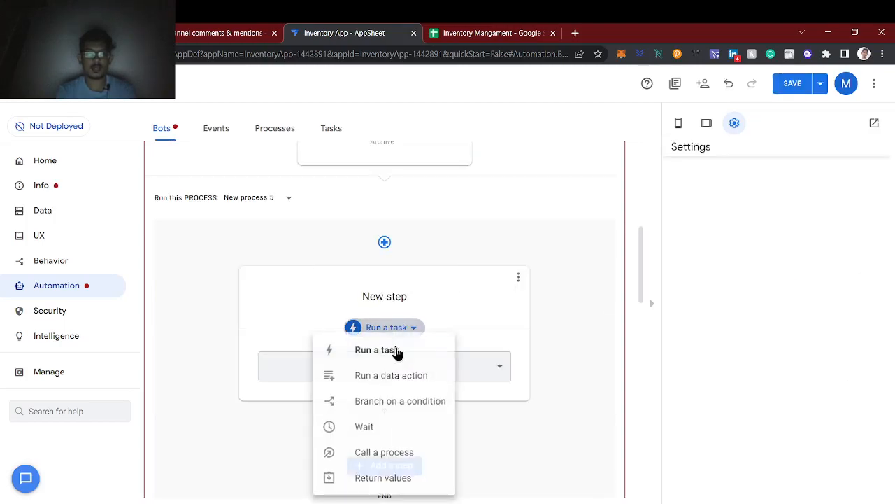
left_click(400, 378)
left_click(391, 374)
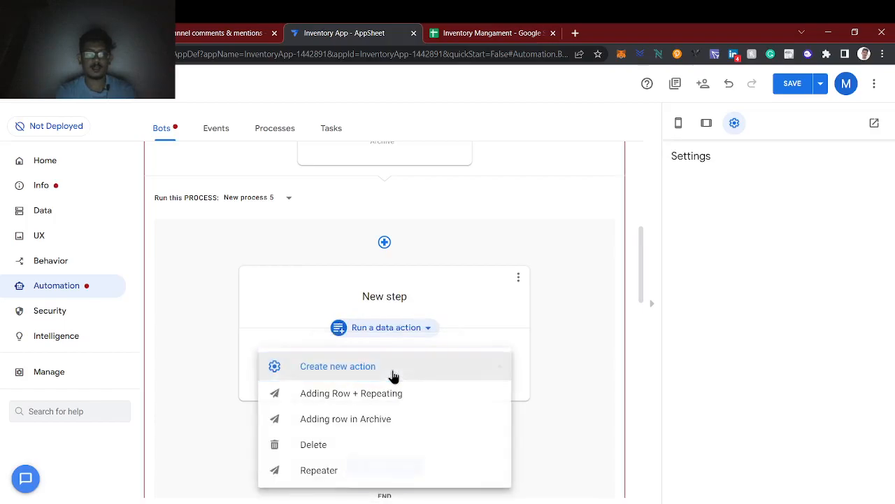
left_click(355, 396)
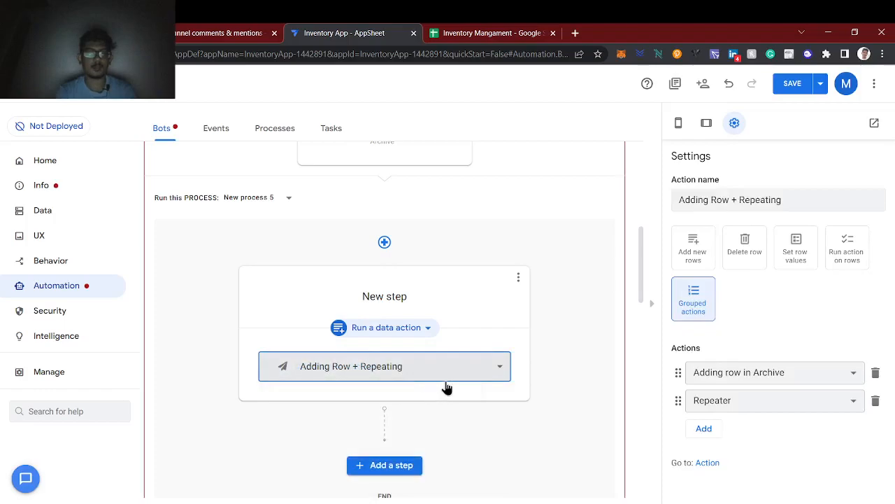
Save the app and collapse the Repeater Bot
left_click(792, 84)
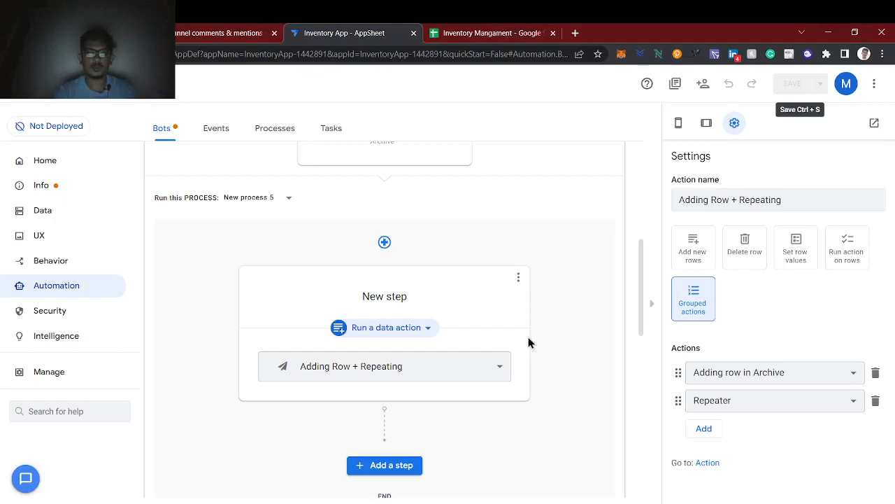
scroll(529, 342, "up", 5)
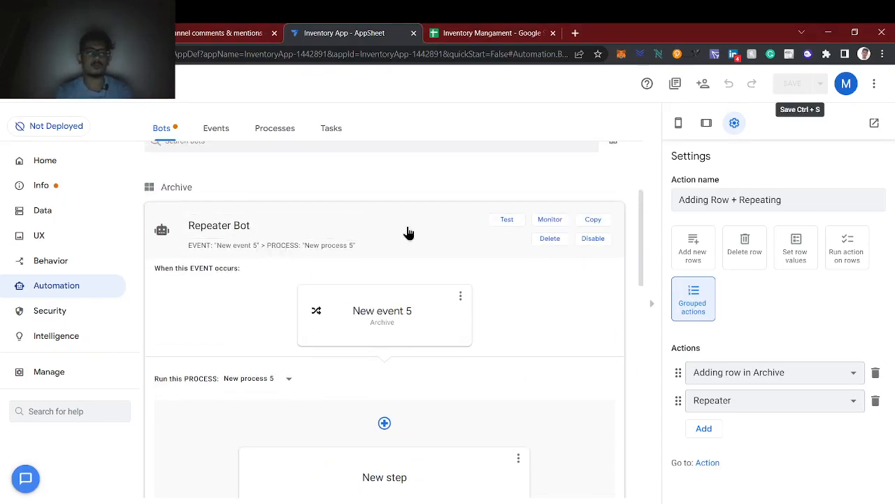
left_click(409, 232)
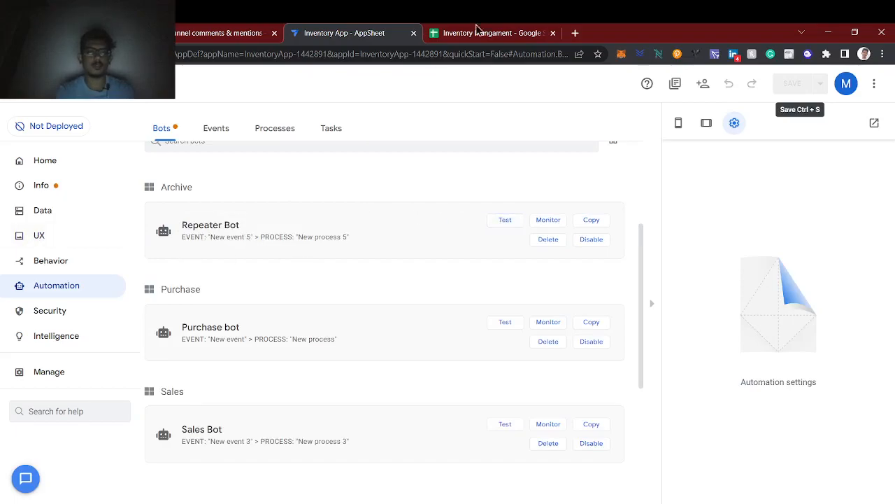
Review the list of automation bots and the Archive and Inventory actions that make up the loop
left_click(106, 260)
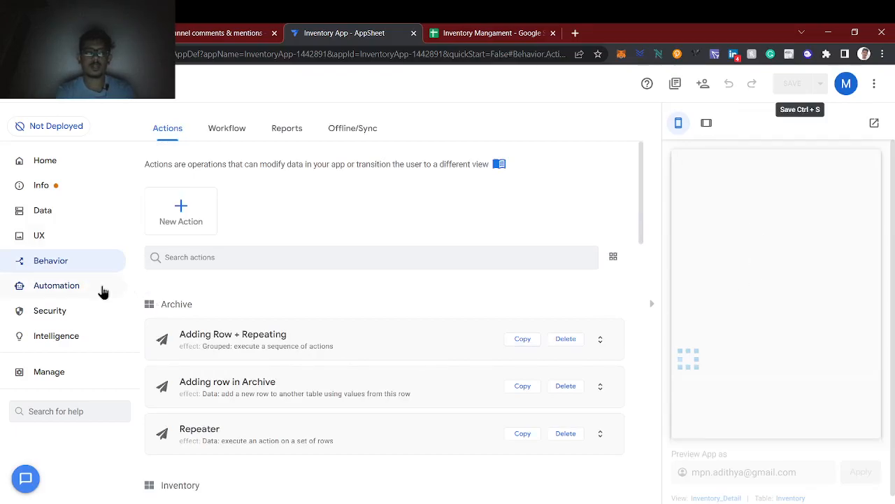
left_click(56, 286)
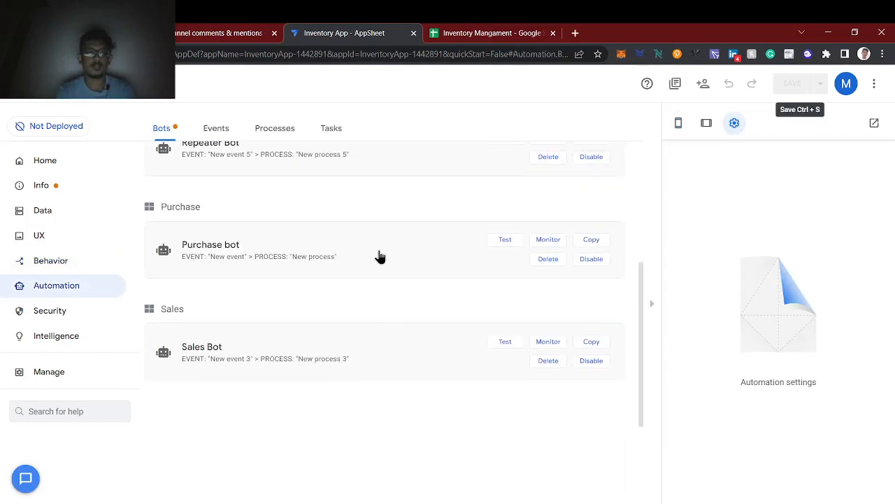
scroll(379, 257, "up", 1)
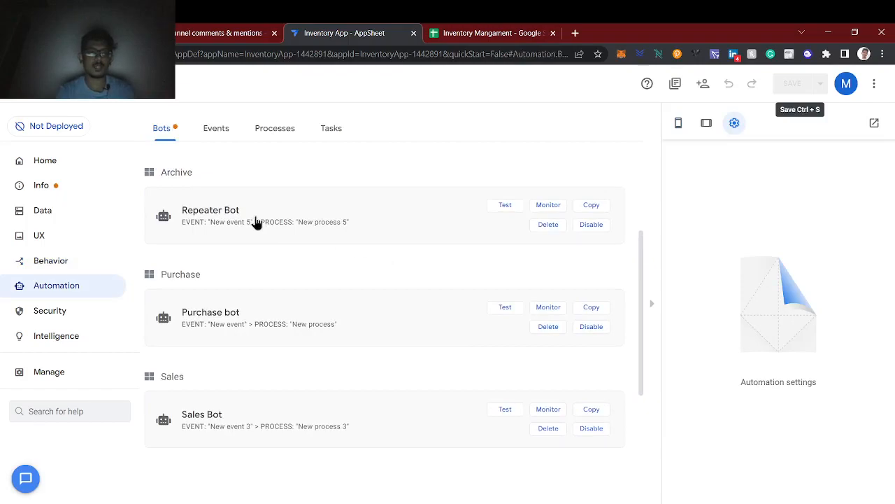
left_click(51, 254)
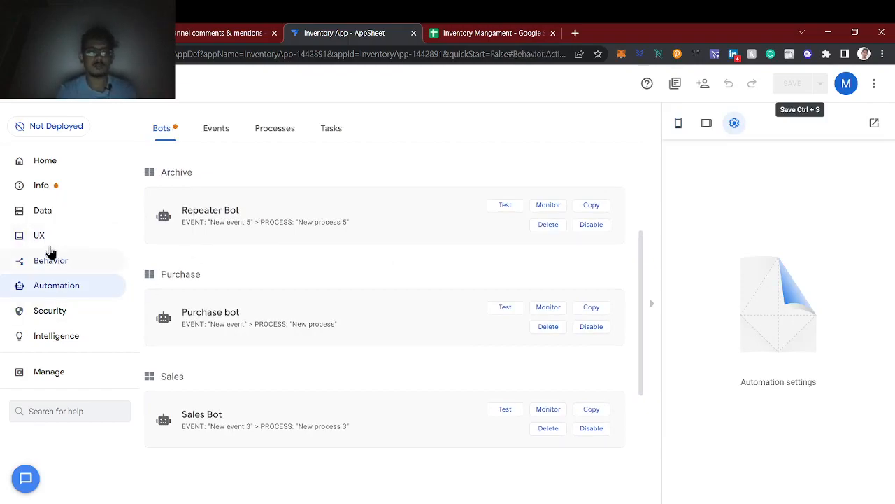
scroll(340, 310, "down", 5)
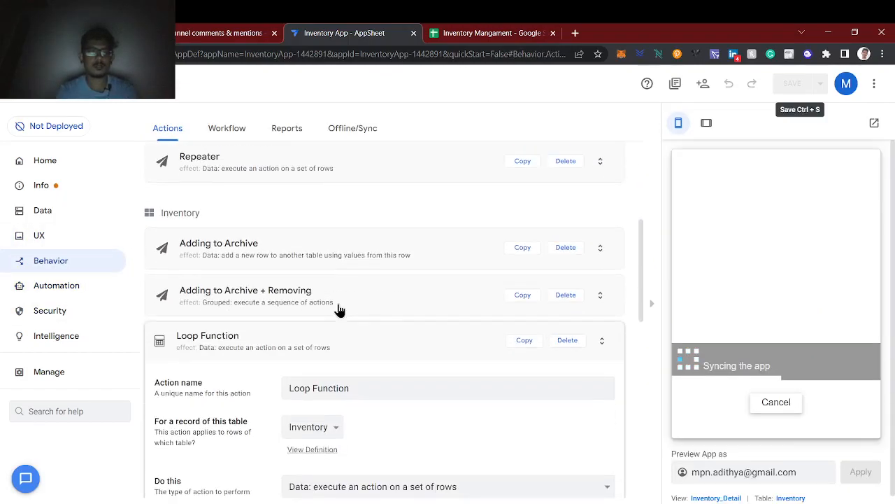
scroll(237, 253, "up", 3)
scroll(234, 266, "up", 1)
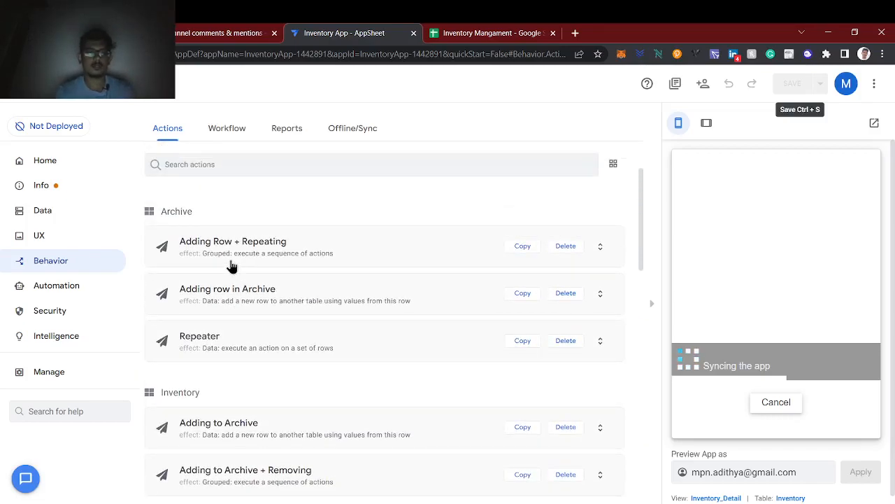
scroll(236, 262, "down", 1)
scroll(364, 280, "down", 2)
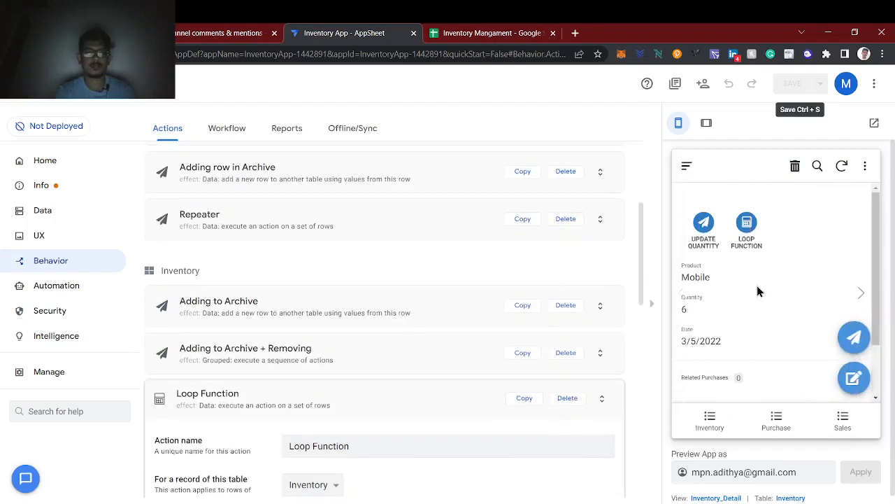
Open the Mobile item from the Inventory view in the app preview and examine the Loop Function action's referenced rows and action
left_click(722, 423)
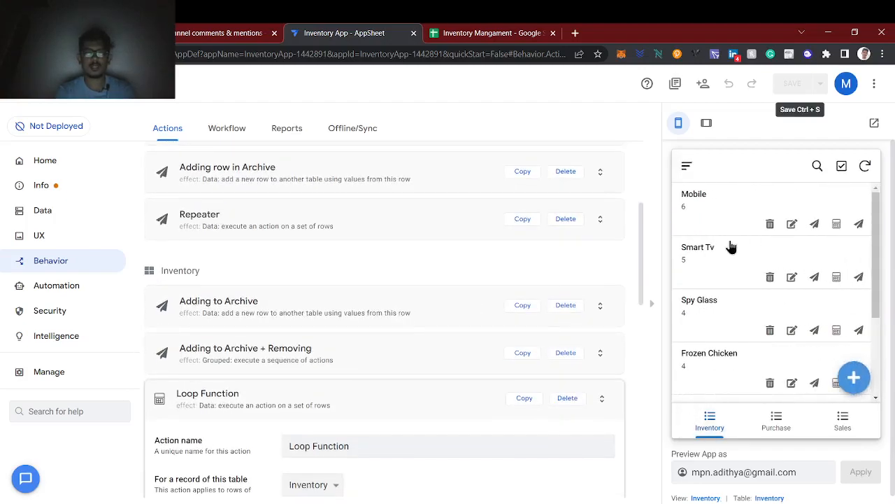
left_click(728, 220)
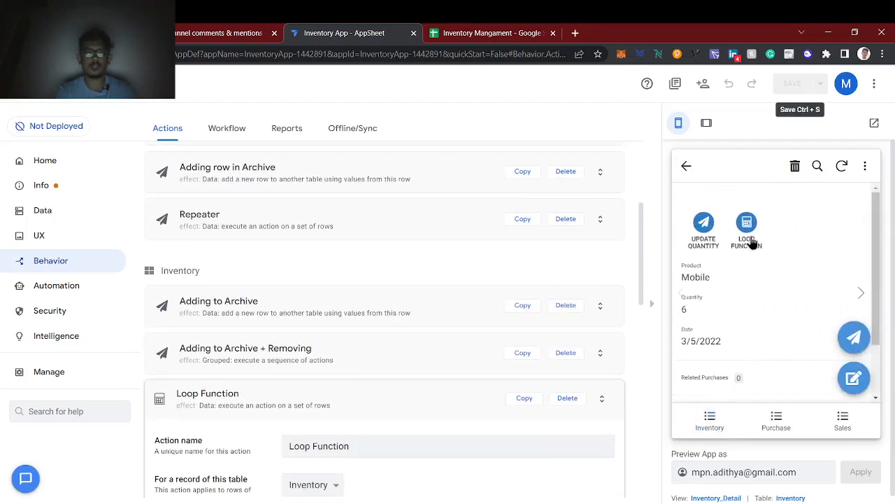
scroll(392, 416, "down", 3)
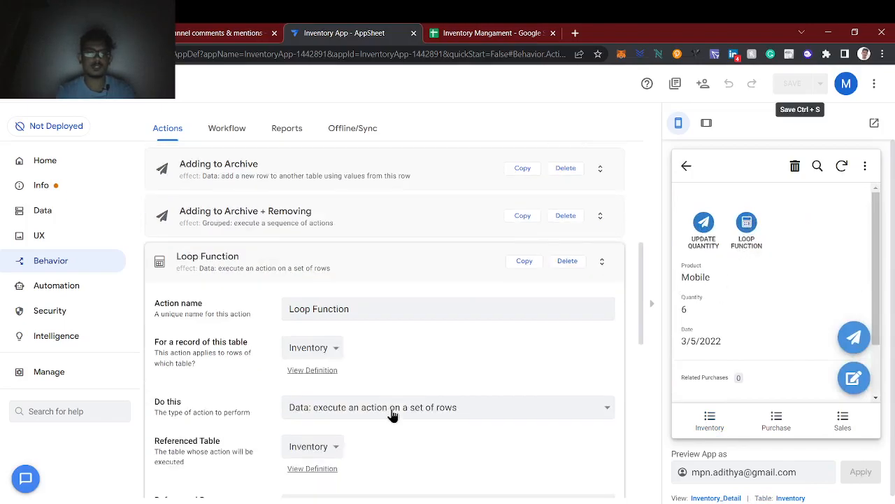
scroll(441, 399, "down", 2)
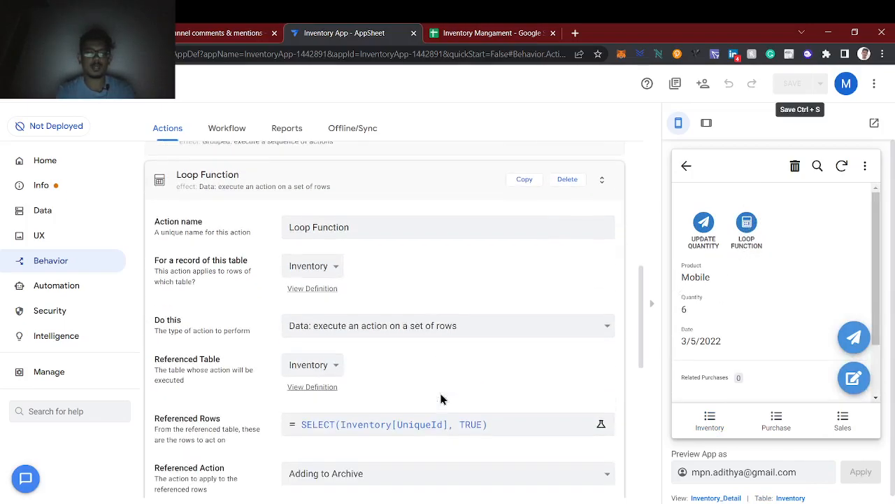
Switch to the Google Sheets workbook and select rows 3 to 9 of the Inventory sheet
left_click(490, 33)
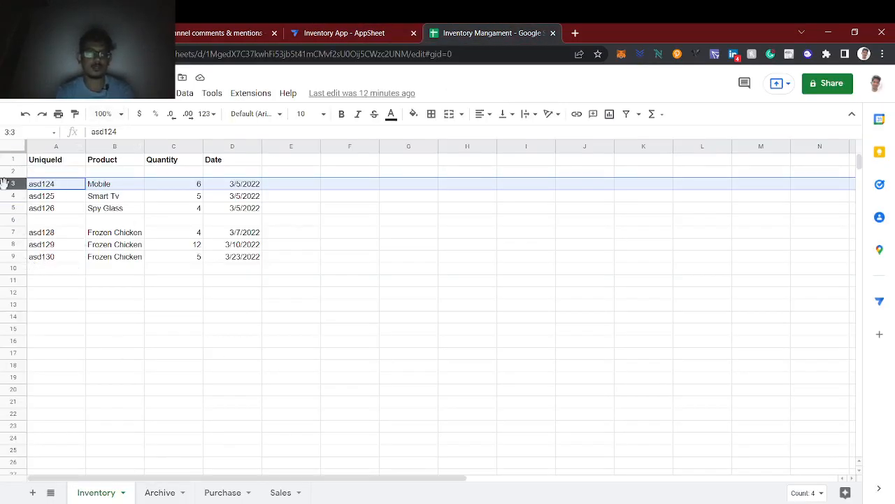
key("shift+Down")
key("shift+Down")
key("shift+Down")
key("shift+Down")
key("shift+Down")
key("shift+Down")
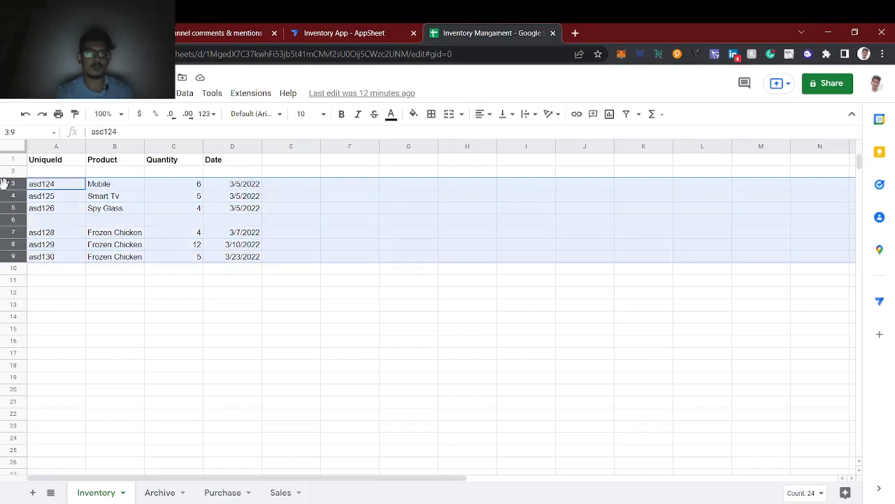
Check the Loop Function's referenced action in AppSheet against the workbook's Archive and Inventory sheets, and select row 3 of the Inventory sheet
left_click(360, 34)
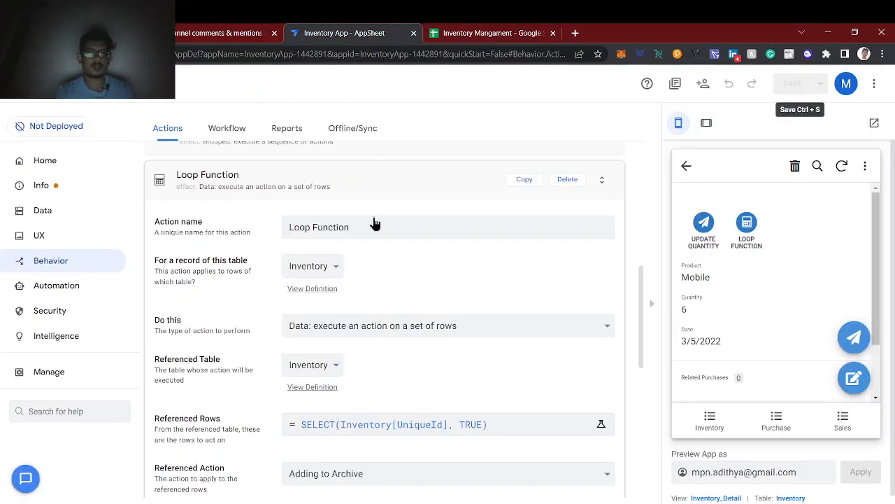
scroll(371, 224, "down", 3)
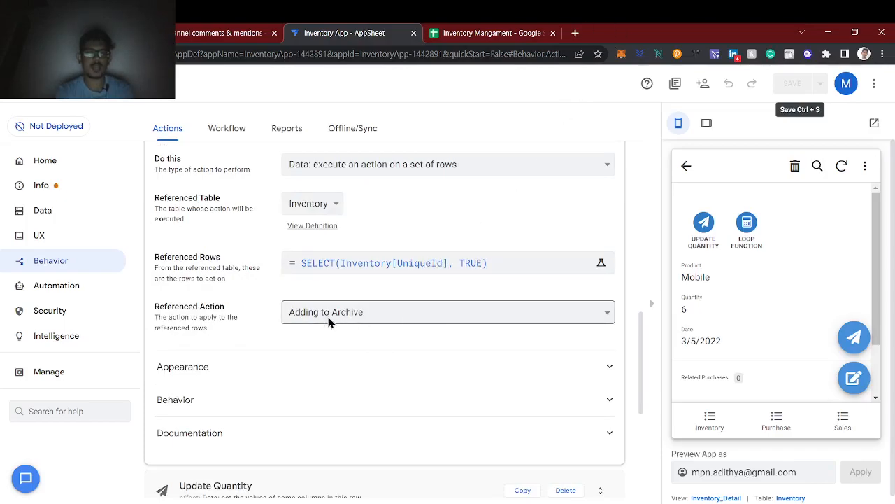
left_click(448, 33)
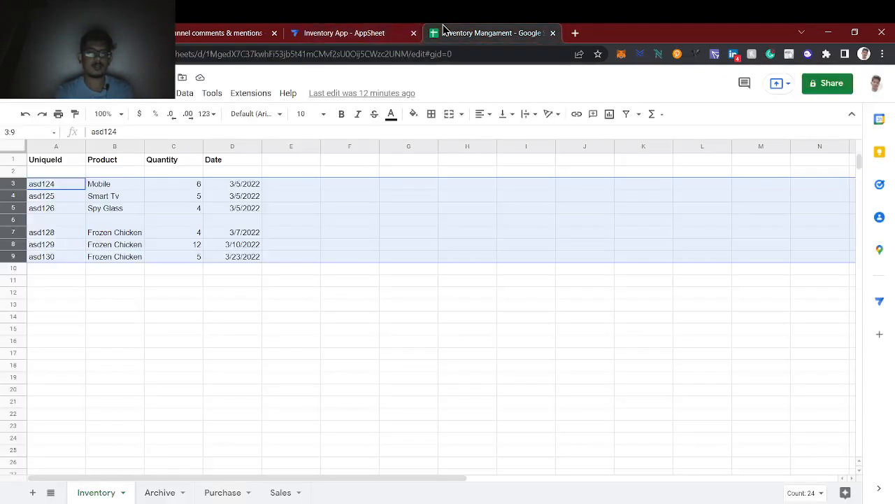
left_click(161, 493)
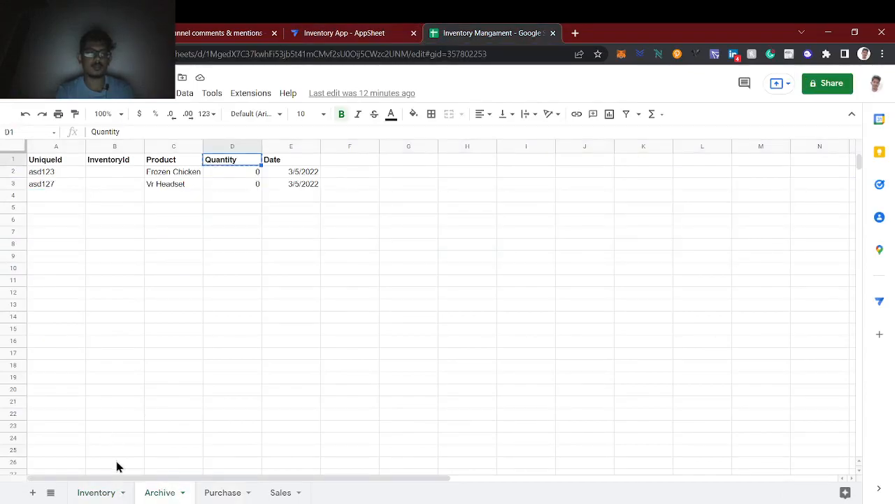
left_click(98, 492)
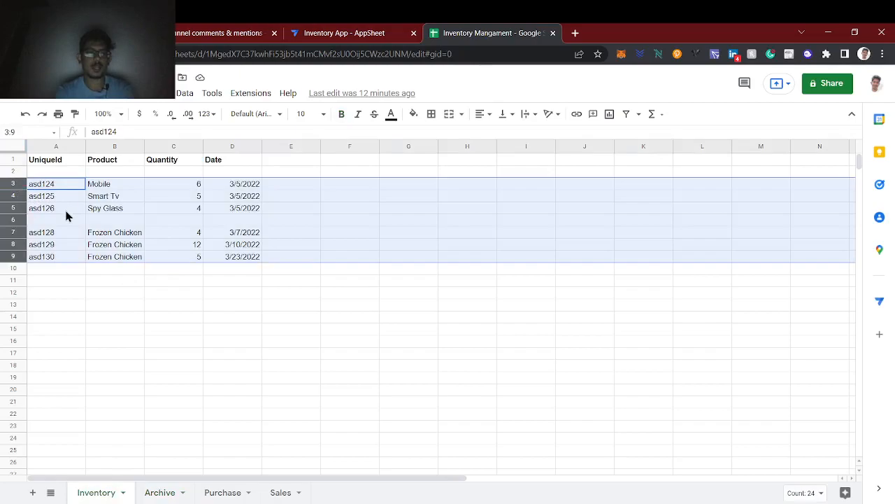
left_click(66, 212)
left_click(15, 185)
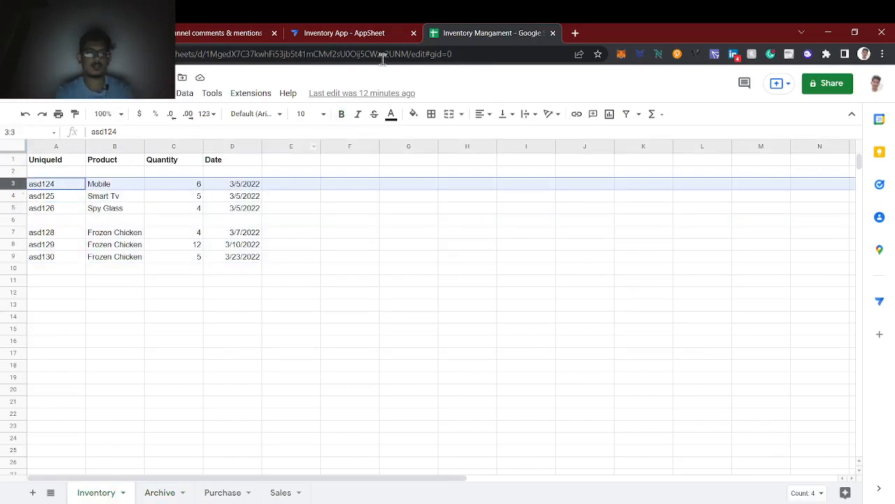
Switch to AppSheet, expand the Adding to Archive action and examine its target table and column assignments
left_click(362, 32)
scroll(385, 283, "up", 5)
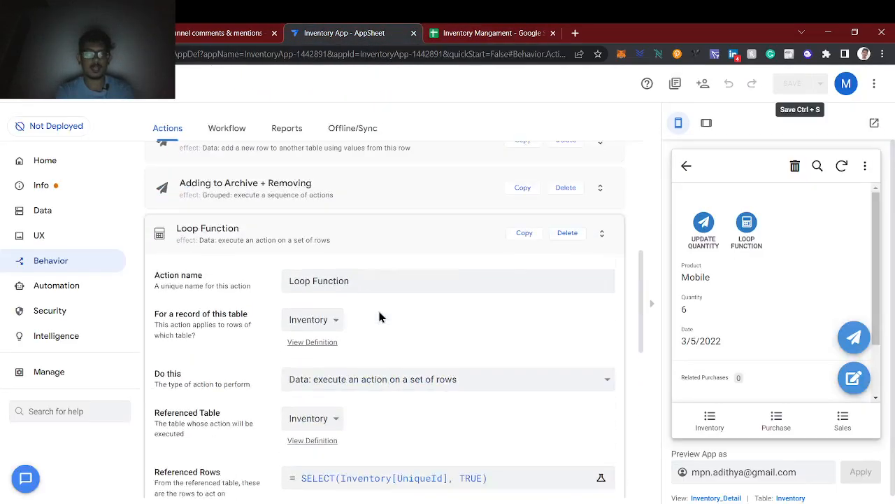
left_click(346, 278)
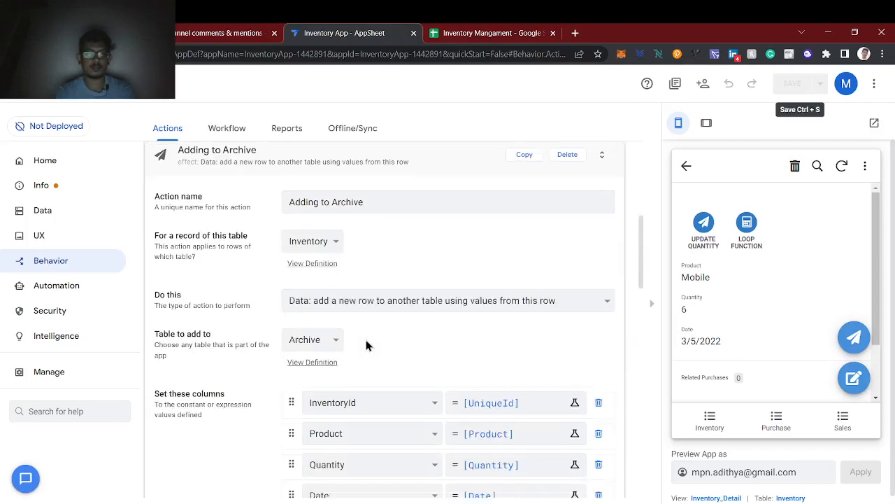
scroll(366, 346, "down", 2)
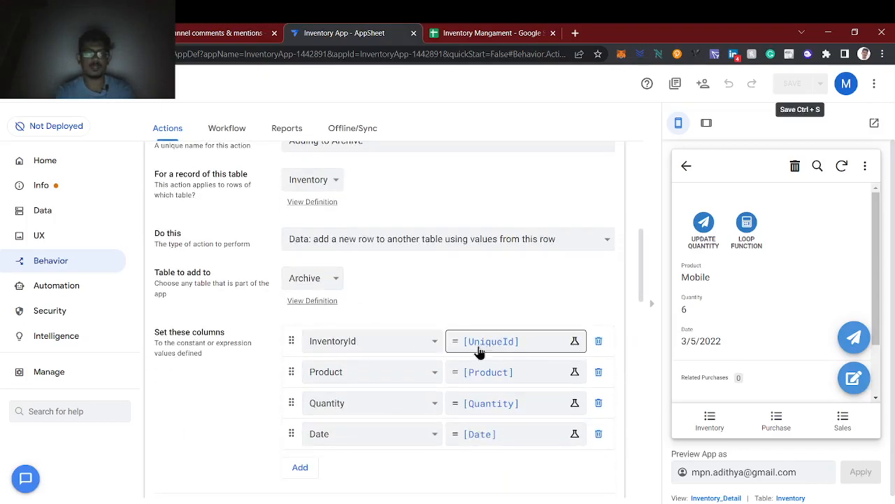
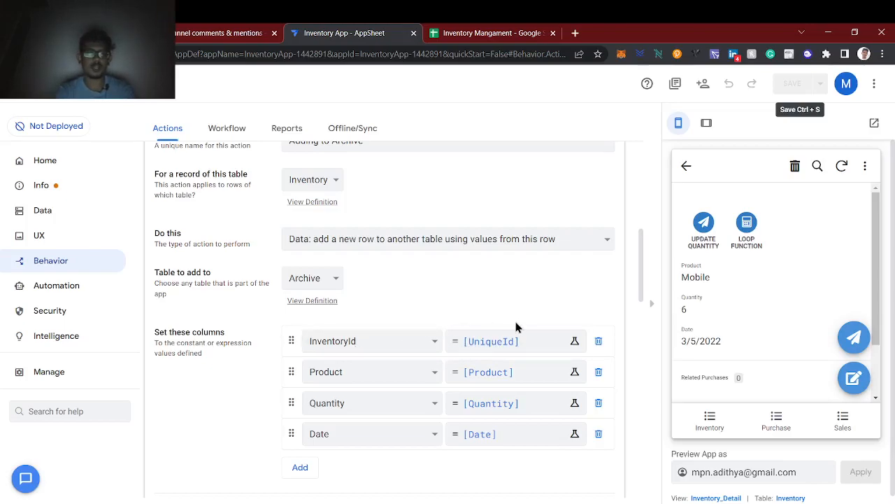
Compare the InventoryId column of the workbook's Archive sheet with the column assignments of the Adding to Archive action in AppSheet
left_click(458, 33)
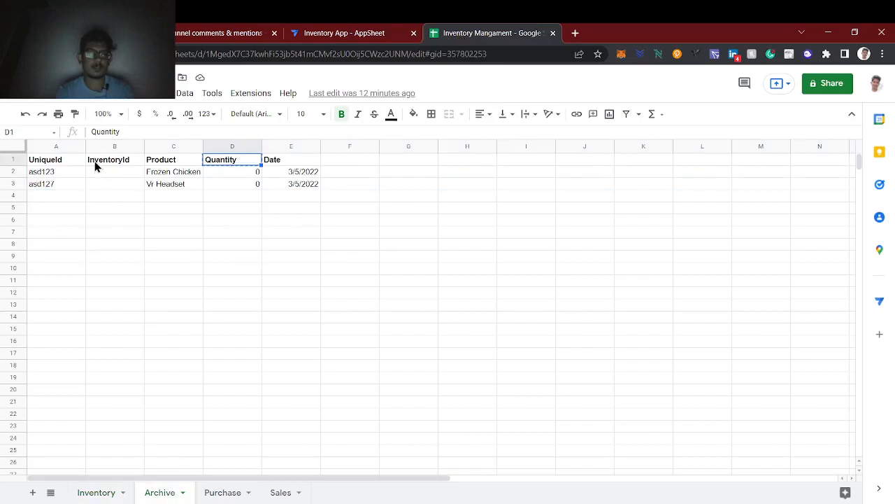
left_click(95, 166)
left_click(329, 33)
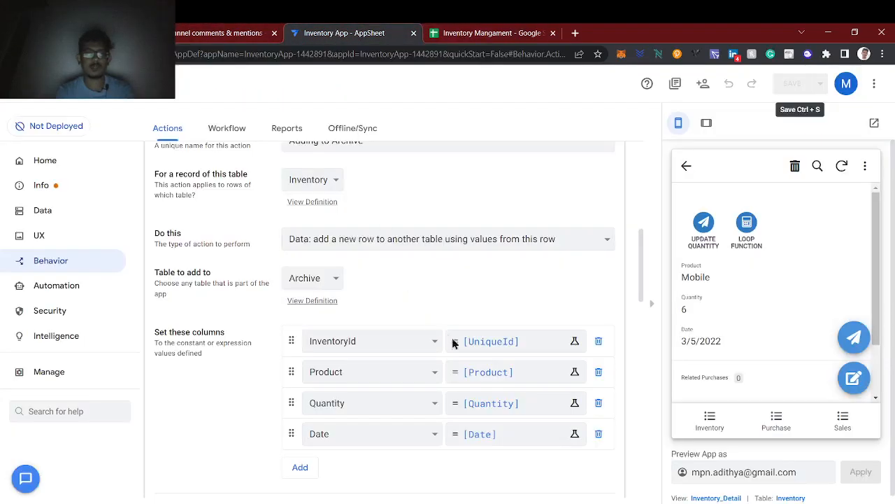
scroll(486, 355, "up", 2)
scroll(486, 356, "down", 1)
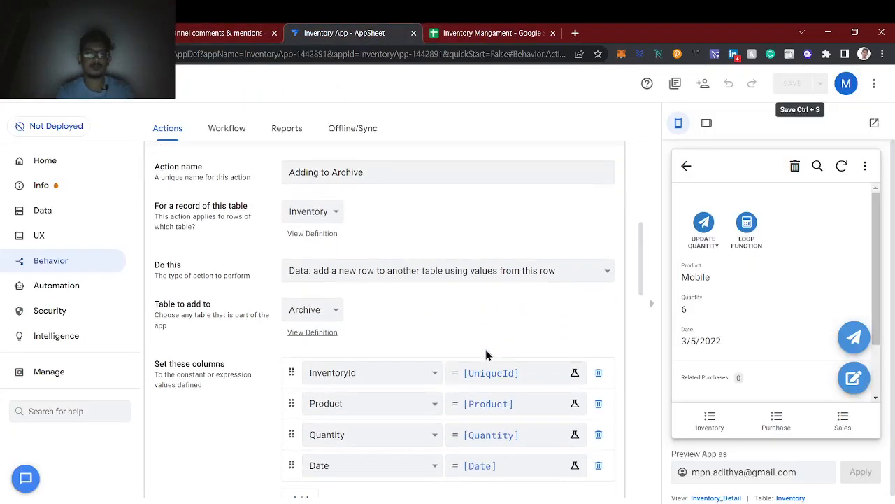
scroll(500, 381, "down", 1)
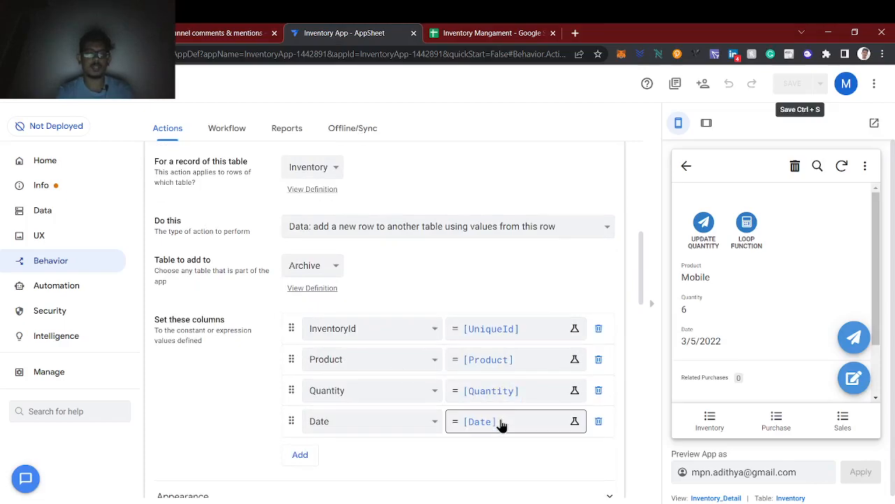
scroll(500, 424, "up", 2)
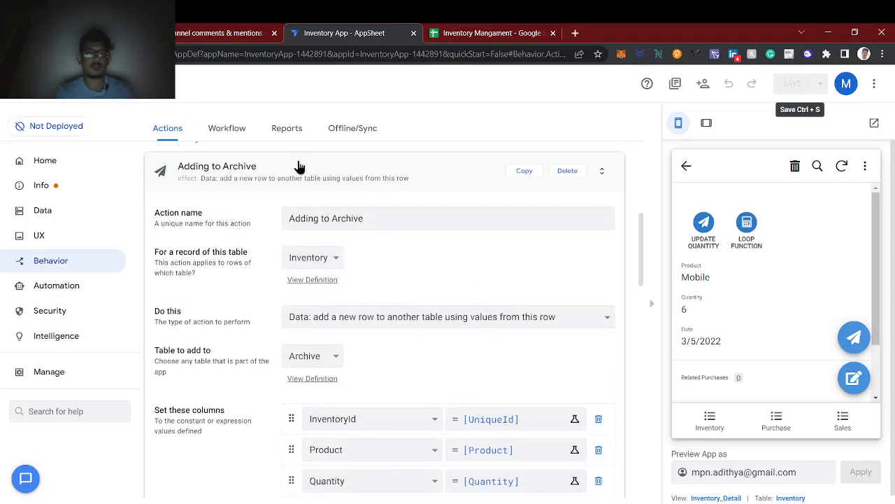
Collapse the Adding to Archive action and review the Loop Function action's referenced rows and referenced action
left_click(299, 168)
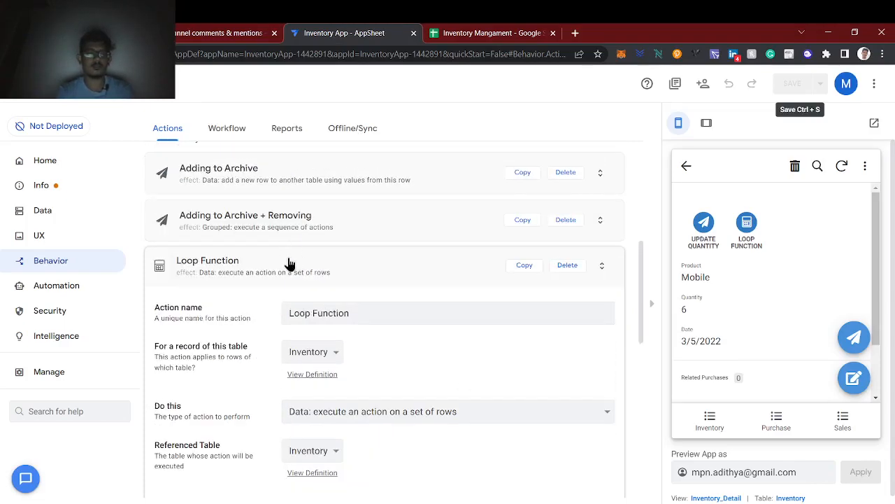
scroll(358, 411, "down", 2)
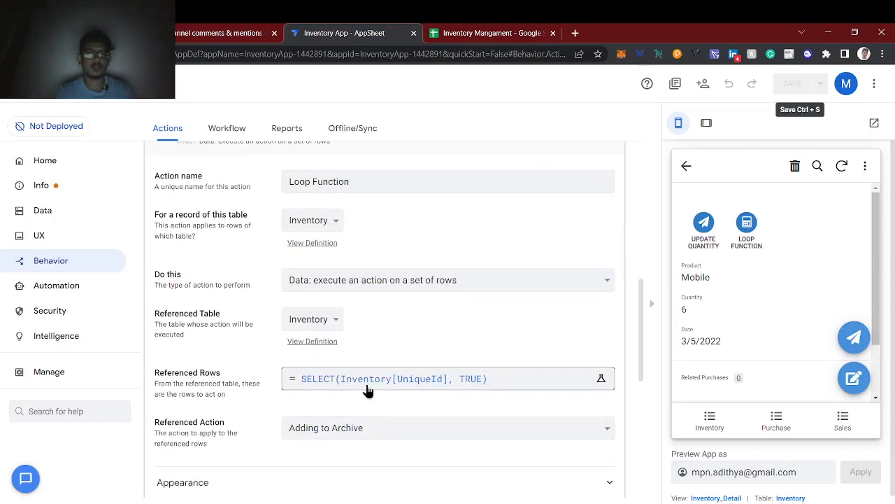
scroll(367, 390, "up", 3)
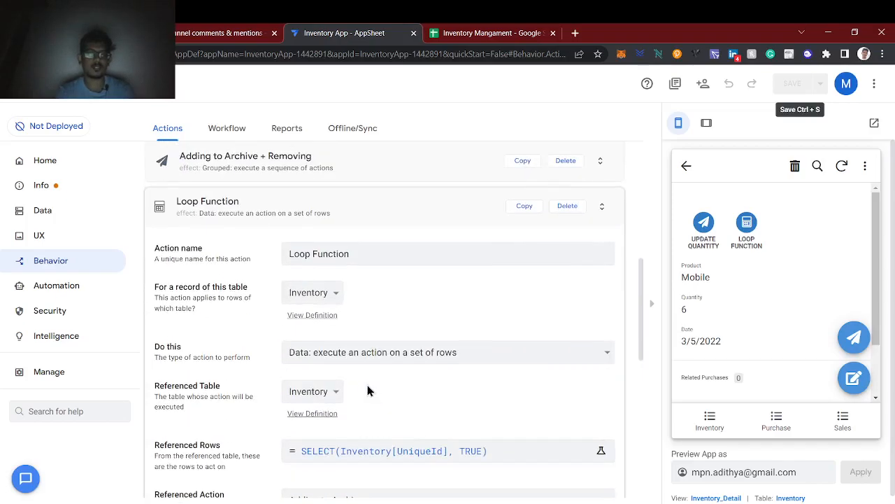
scroll(260, 240, "up", 3)
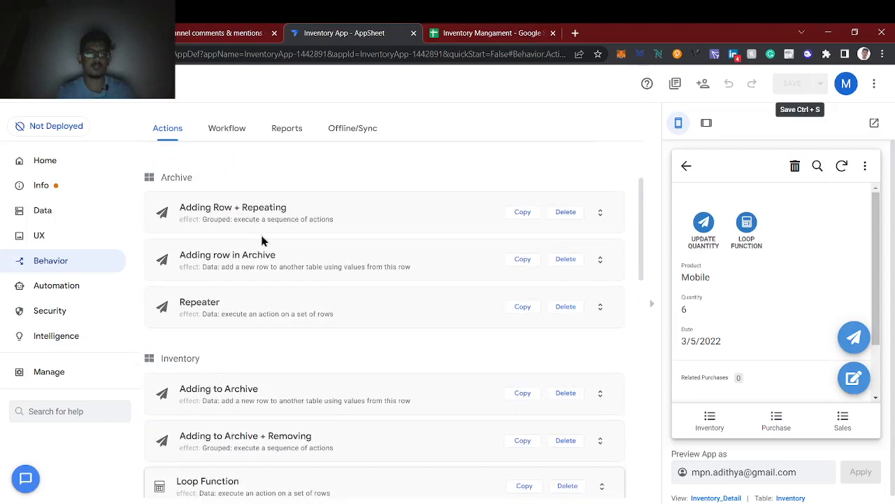
Open the Repeater Bot among the automation bots and examine its event's trigger settings and the grouped data action its step runs
left_click(44, 288)
scroll(275, 304, "down", 2)
left_click(361, 227)
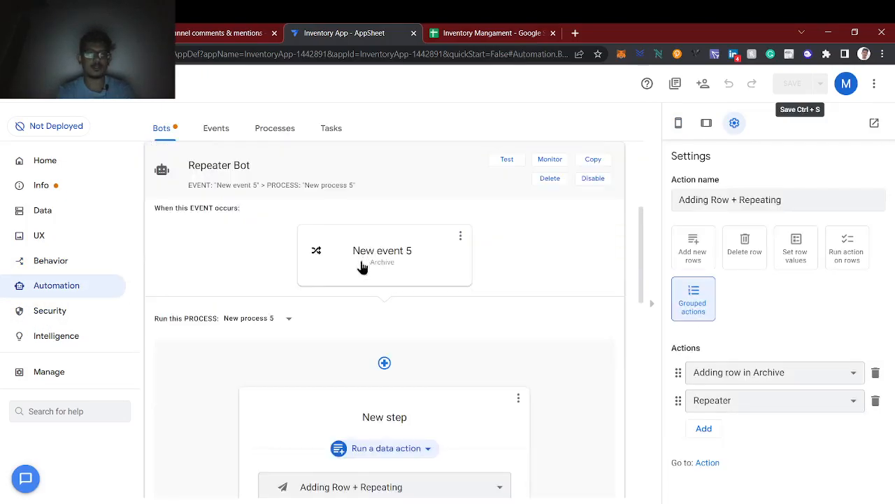
left_click(377, 283)
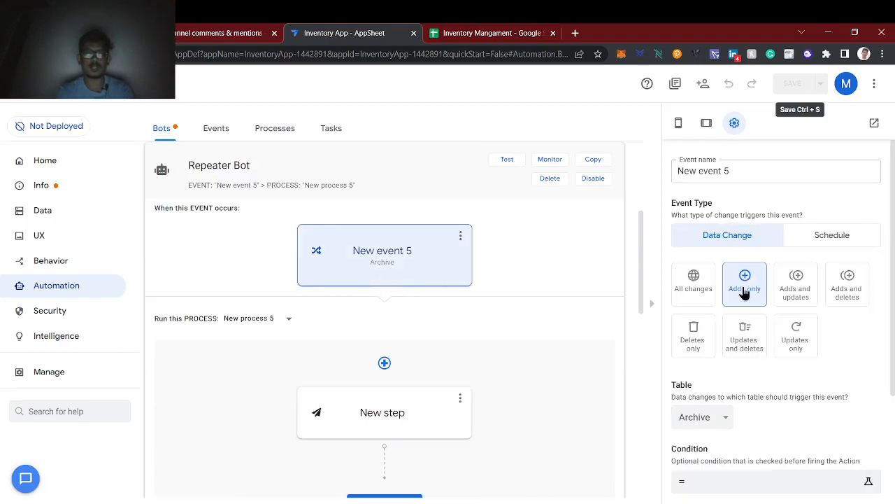
scroll(724, 355, "down", 2)
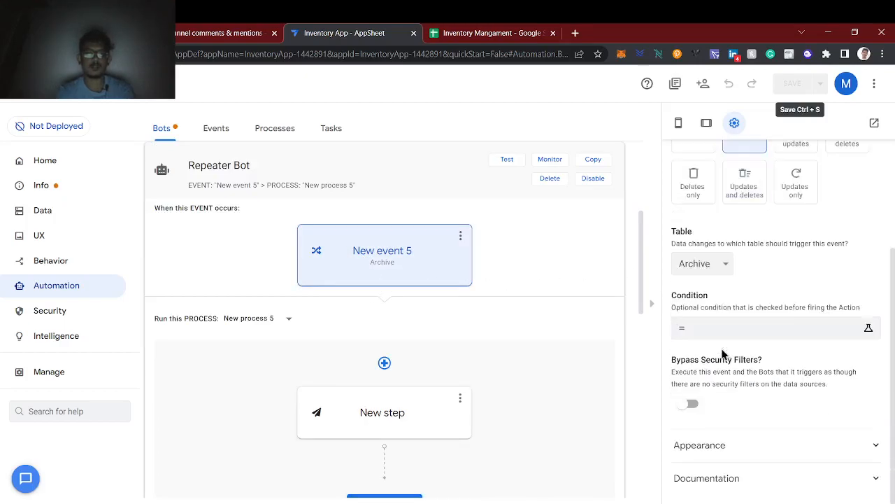
left_click(434, 429)
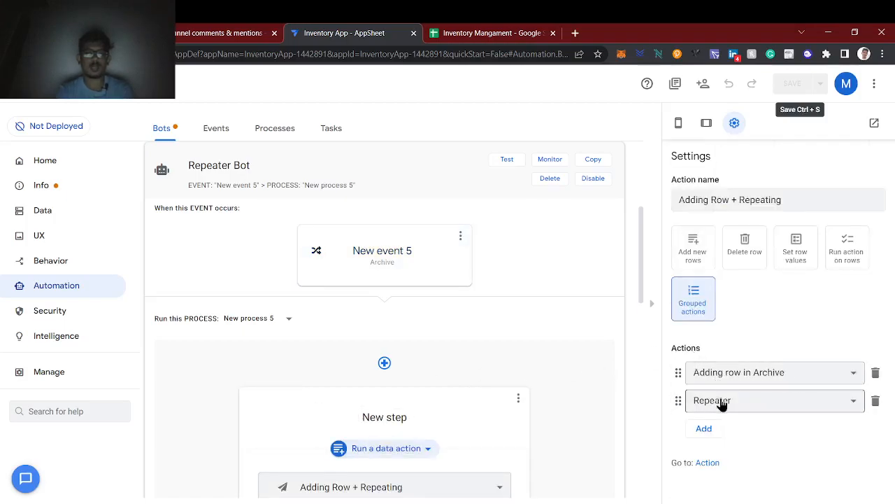
scroll(434, 423, "down", 2)
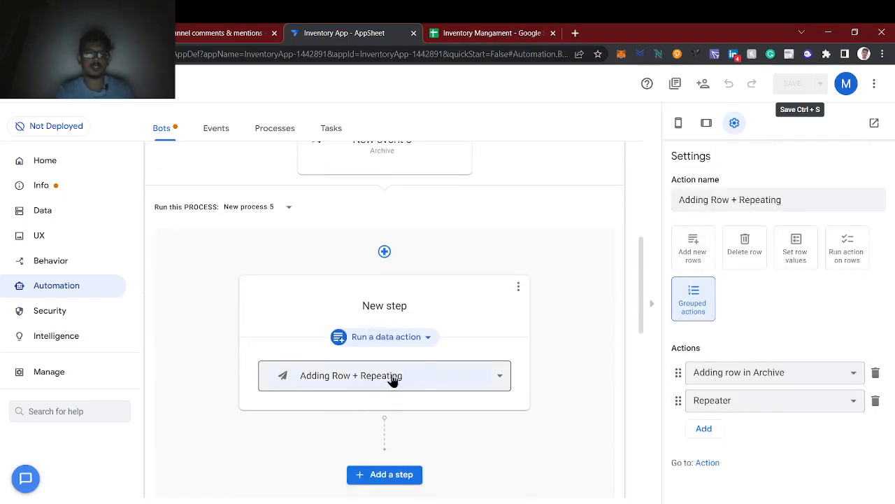
Expand the Adding Row + Repeating action among the Archive table's actions and examine its table and ordered list of grouped actions
left_click(61, 262)
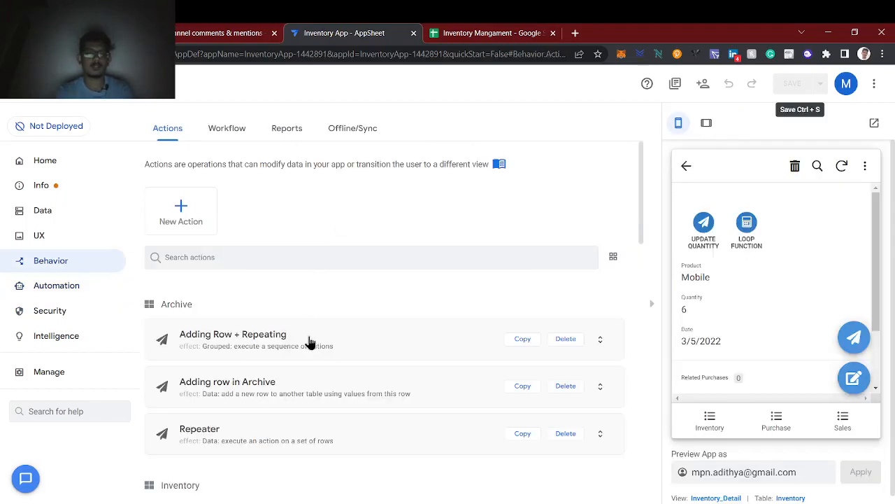
left_click(308, 327)
scroll(301, 336, "down", 2)
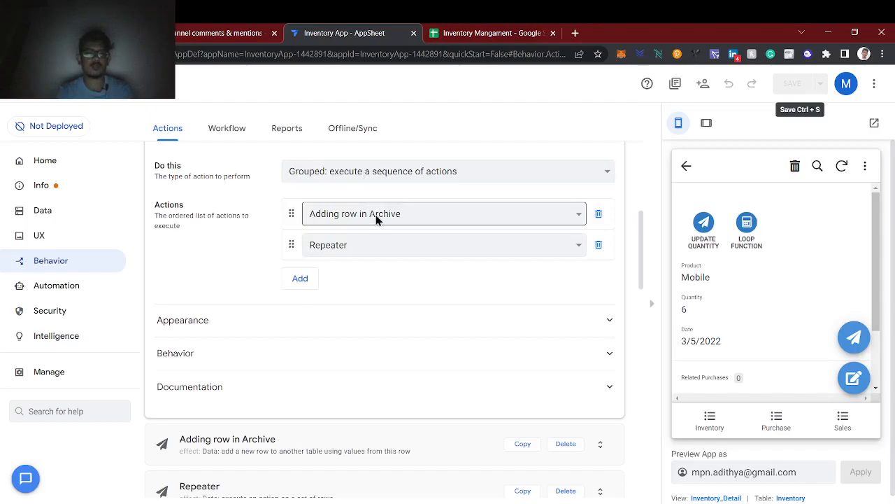
scroll(376, 215, "up", 1)
scroll(376, 215, "down", 1)
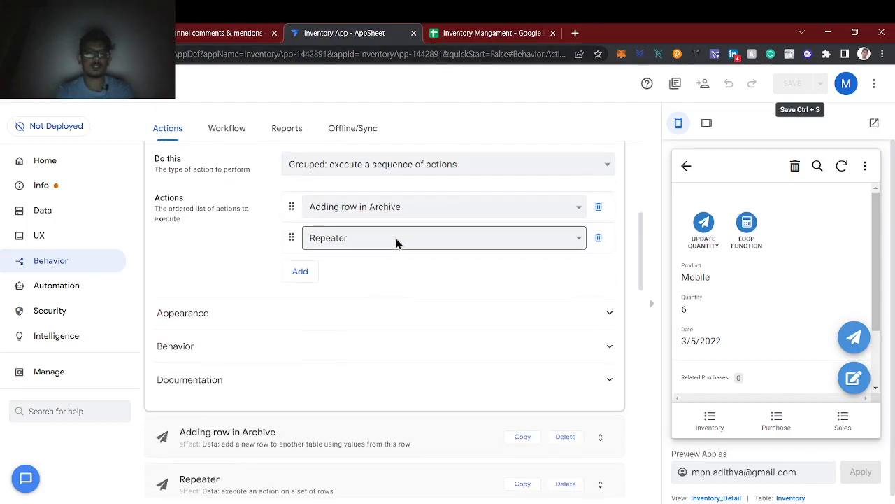
scroll(396, 243, "up", 2)
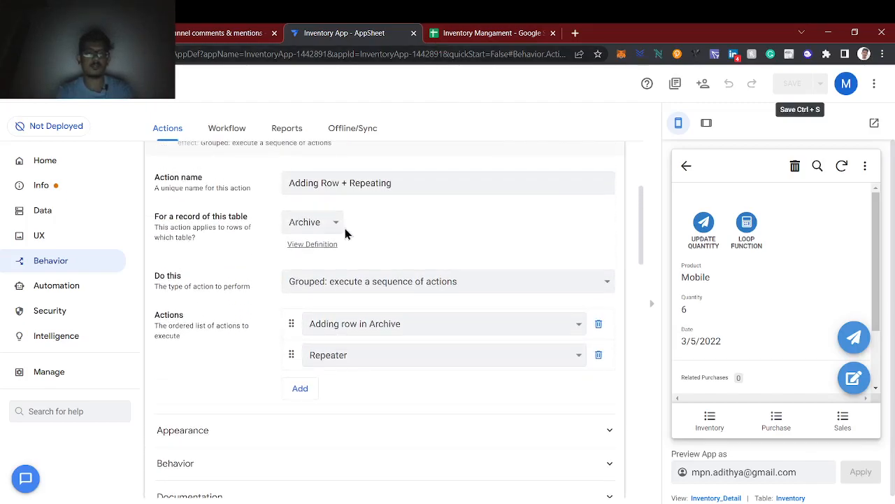
scroll(382, 284, "down", 2)
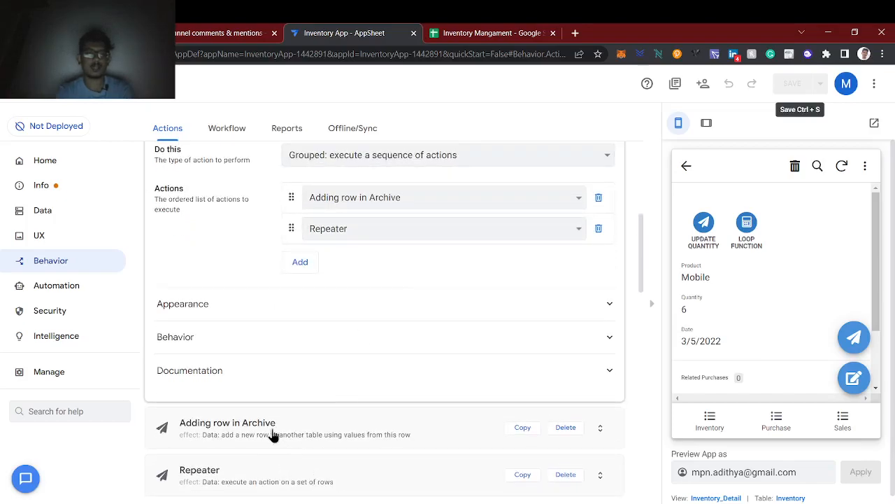
Expand the Adding row in Archive action to examine its column expressions, collapse it, and recheck Repeater in the Adding Row + Repeating sequence
left_click(273, 435)
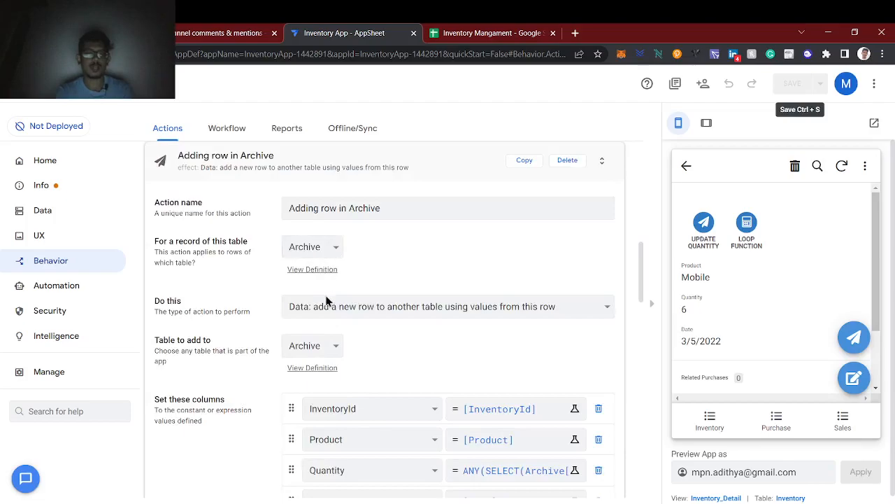
scroll(427, 420, "down", 2)
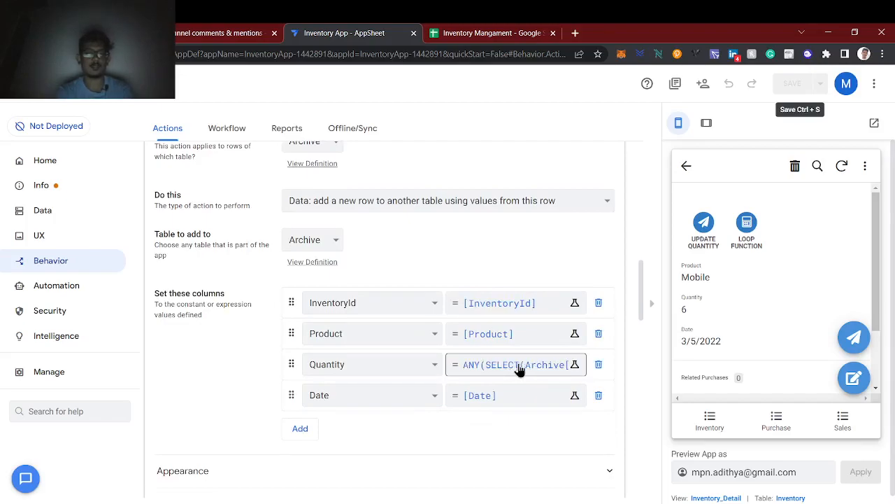
scroll(410, 360, "up", 4)
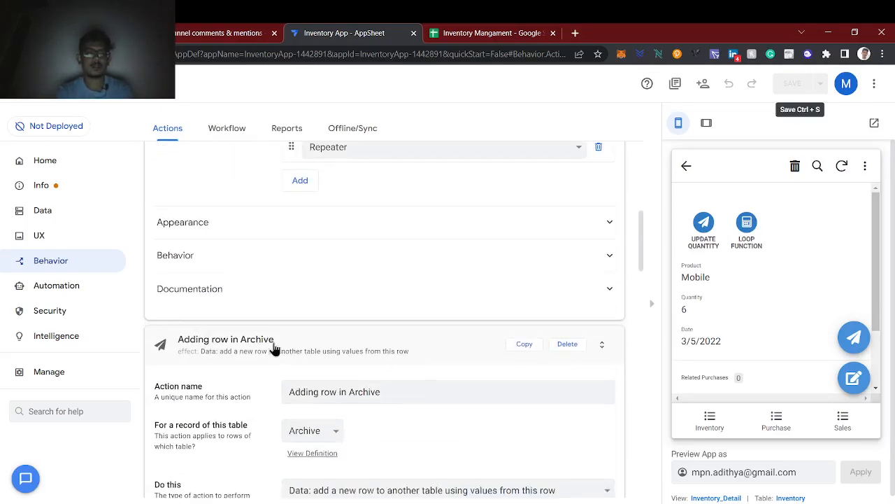
left_click(265, 345)
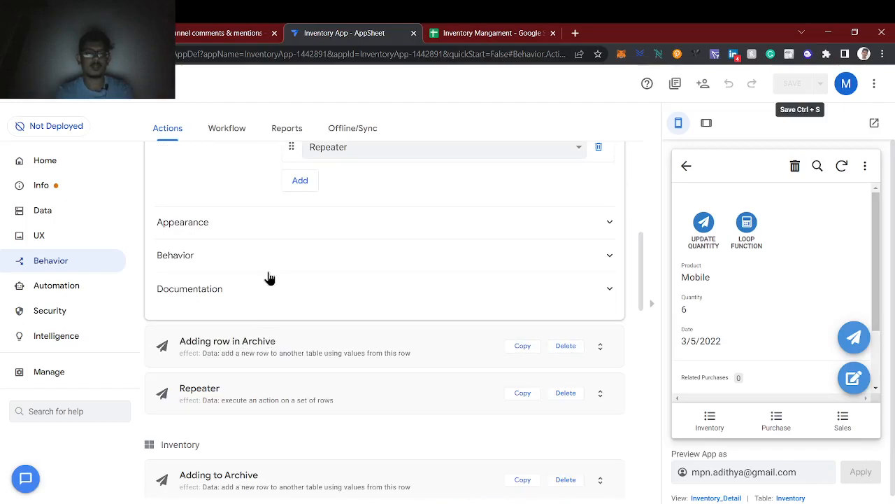
scroll(268, 278, "up", 3)
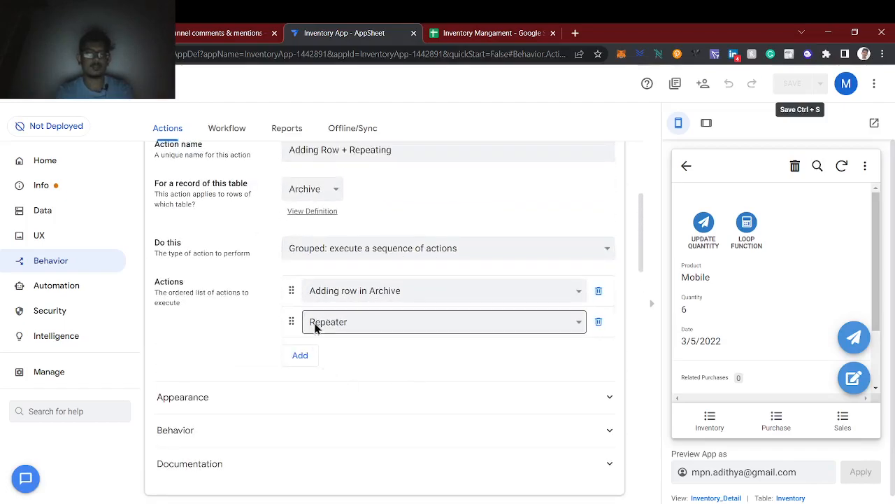
scroll(314, 326, "down", 3)
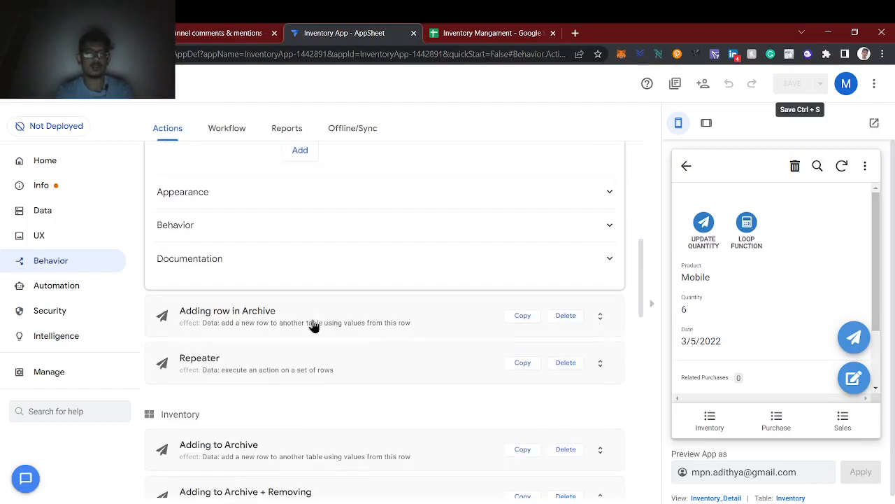
Expand the Archive table's Repeater action and compare its referenced rows and referenced action with the Adding Row + Repeating sequence
left_click(296, 369)
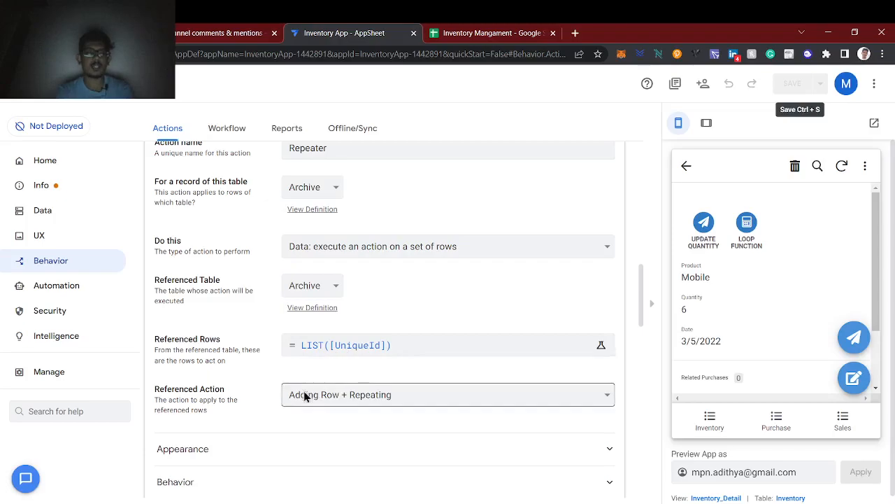
scroll(399, 397, "up", 15)
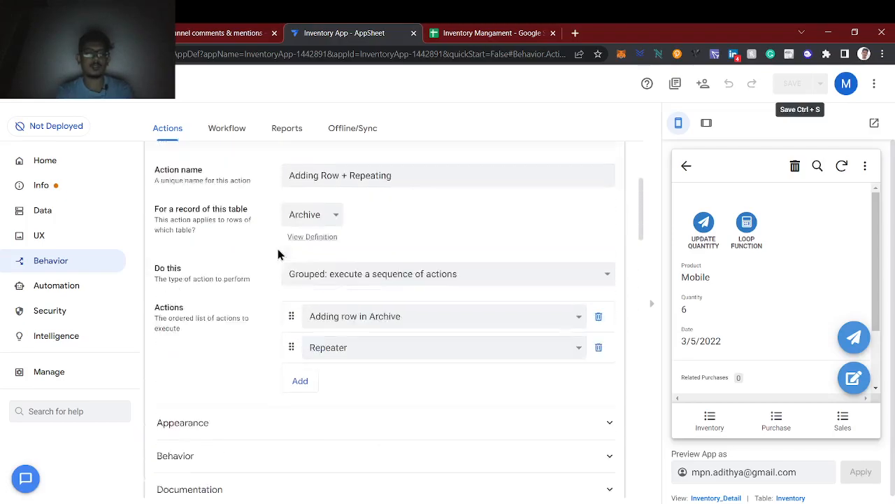
scroll(260, 338, "down", 1)
scroll(360, 315, "down", 2)
scroll(396, 370, "down", 8)
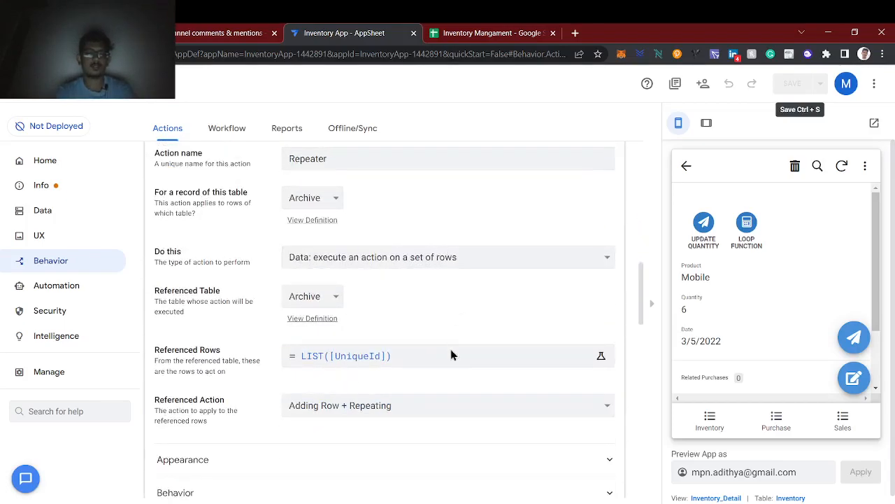
scroll(271, 181, "up", 8)
scroll(324, 399, "down", 4)
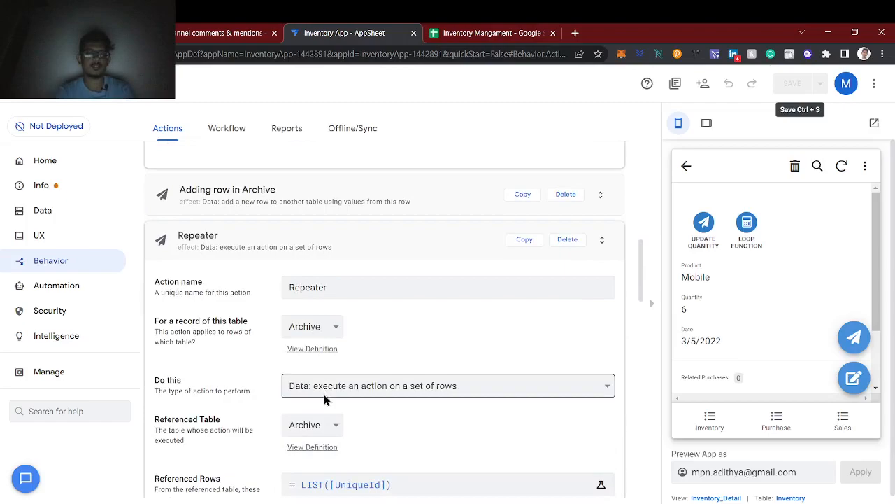
Expand Repeater's behavior settings, examine the full expression of its run condition, and close it without changes
scroll(362, 387, "down", 3)
scroll(363, 388, "up", 1)
scroll(362, 388, "up", 1)
scroll(363, 388, "down", 4)
left_click(280, 365)
scroll(294, 369, "down", 1)
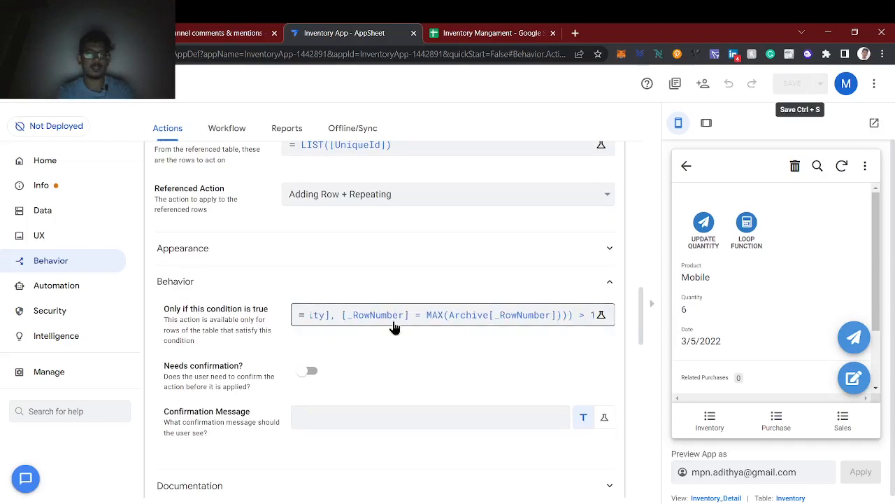
left_click(544, 318)
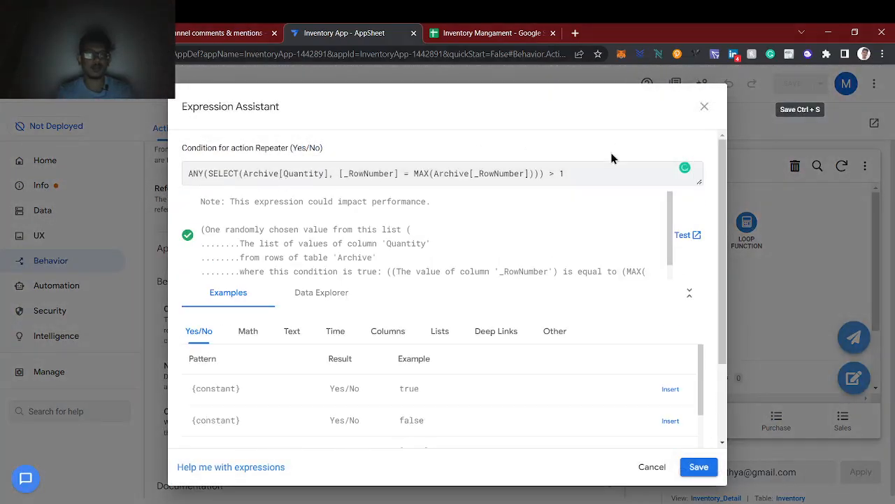
left_click(700, 111)
Trace the loop between Repeater's referenced action and the grouped Adding Row + Repeating action, ending at Repeater's referenced rows
scroll(236, 389, "up", 3)
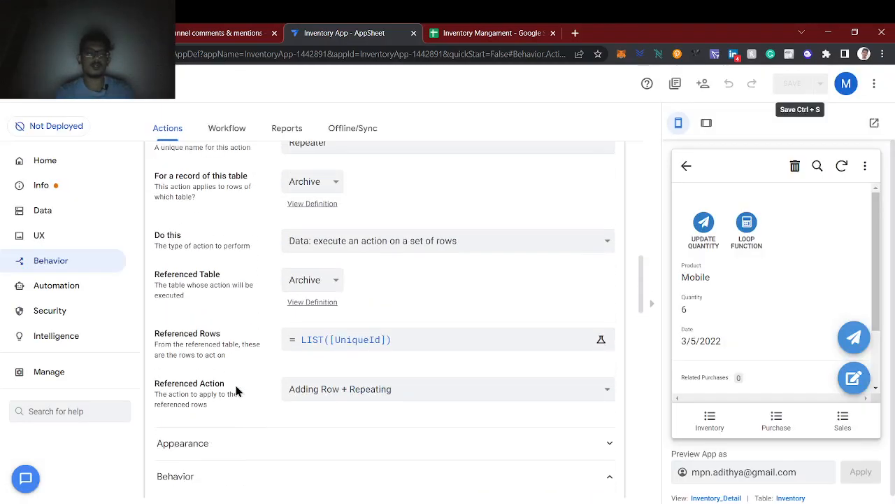
scroll(236, 390, "up", 1)
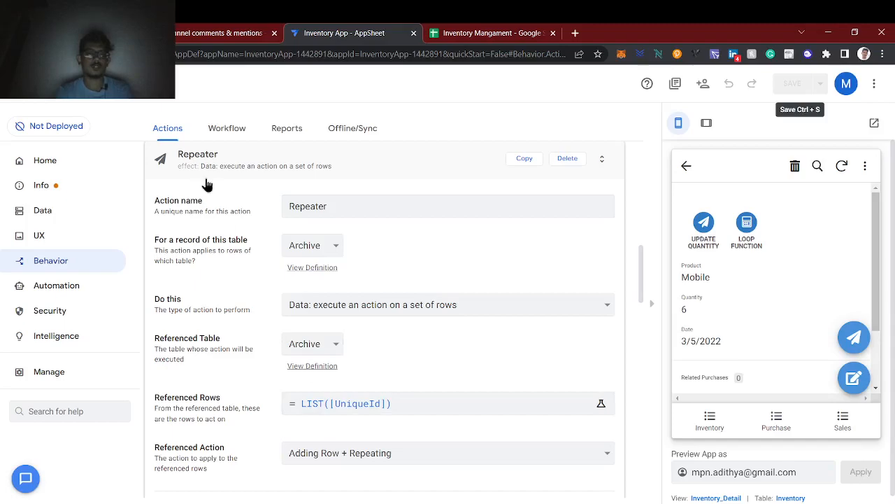
scroll(233, 255, "up", 9)
scroll(234, 256, "down", 2)
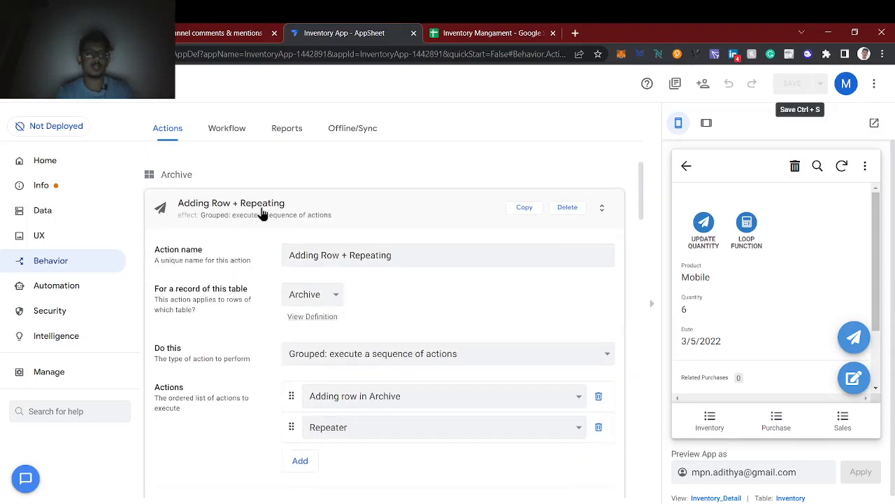
scroll(262, 213, "down", 5)
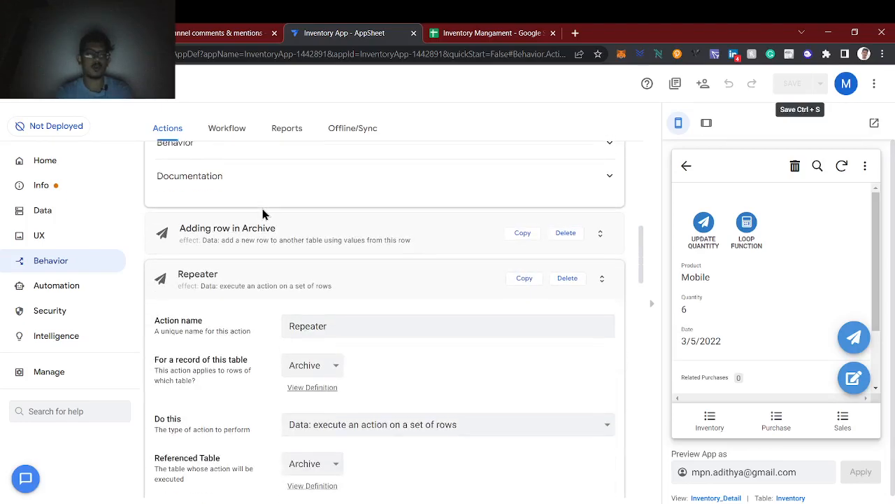
scroll(263, 211, "down", 1)
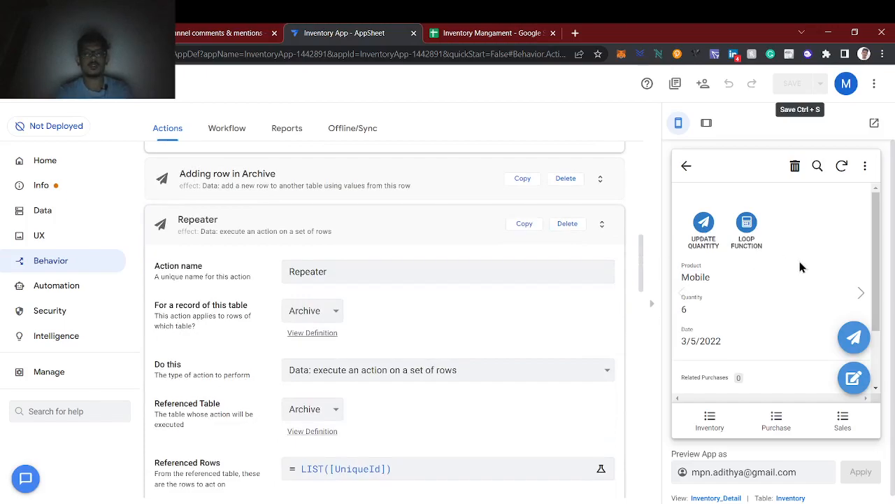
scroll(754, 318, "down", 1)
scroll(756, 316, "up", 1)
scroll(534, 264, "down", 3)
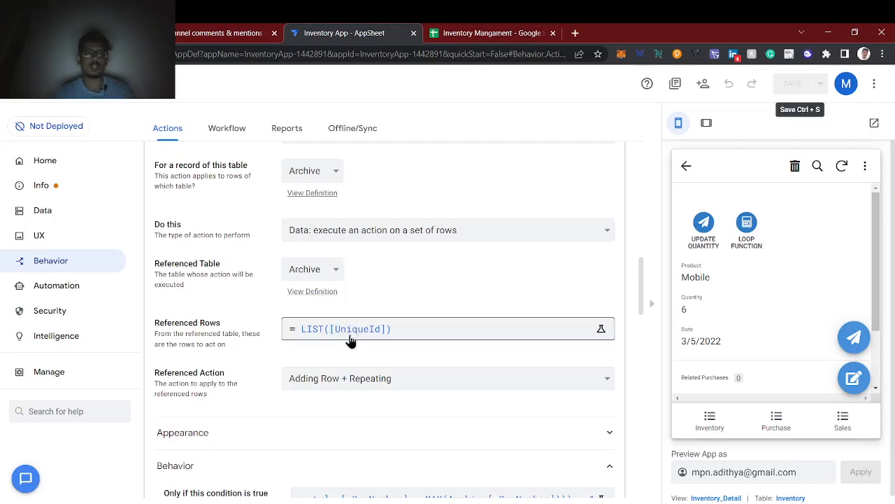
Check the Archive sheet's columns in Google Sheets, then return to AppSheet and review Repeater's run condition
key("ctrl+Tab")
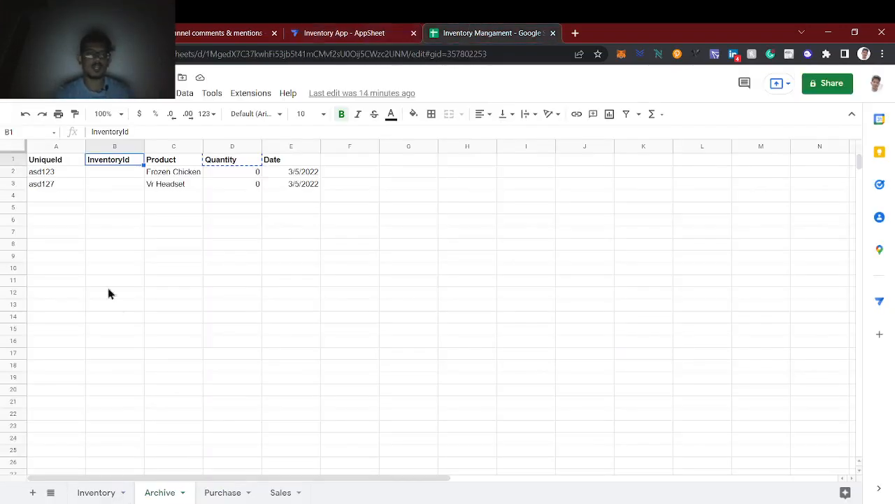
left_click(328, 33)
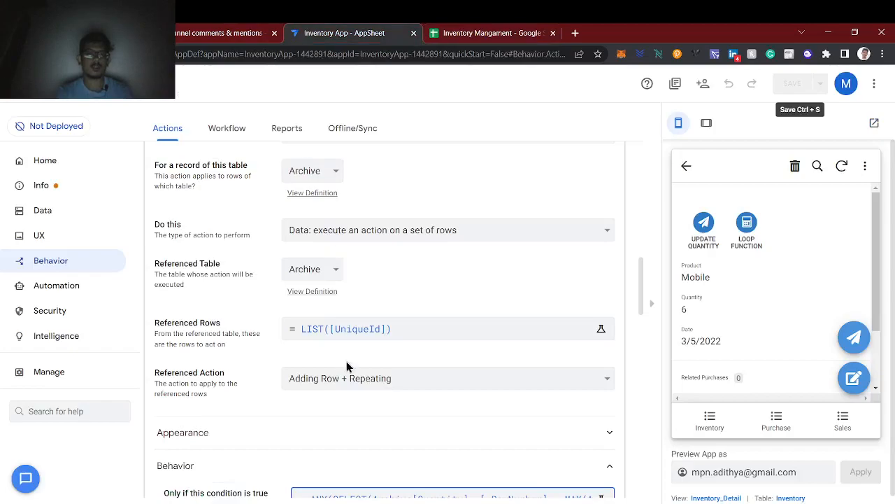
scroll(399, 376, "down", 2)
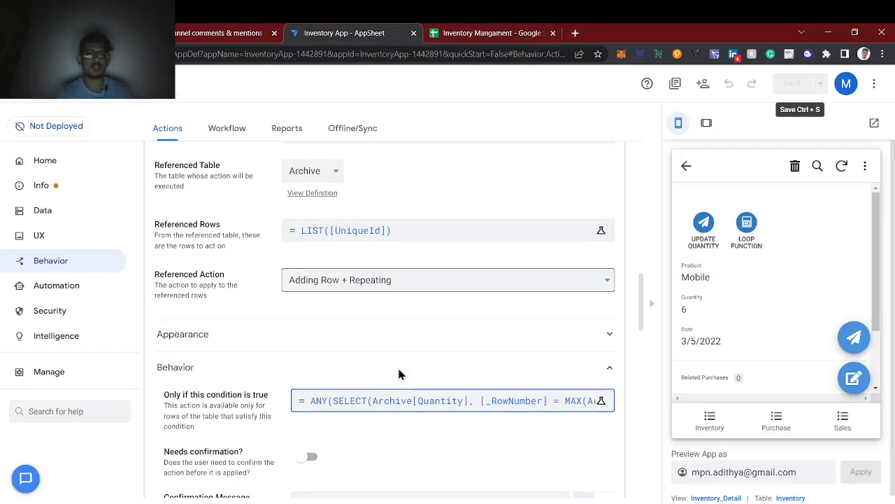
scroll(373, 384, "down", 2)
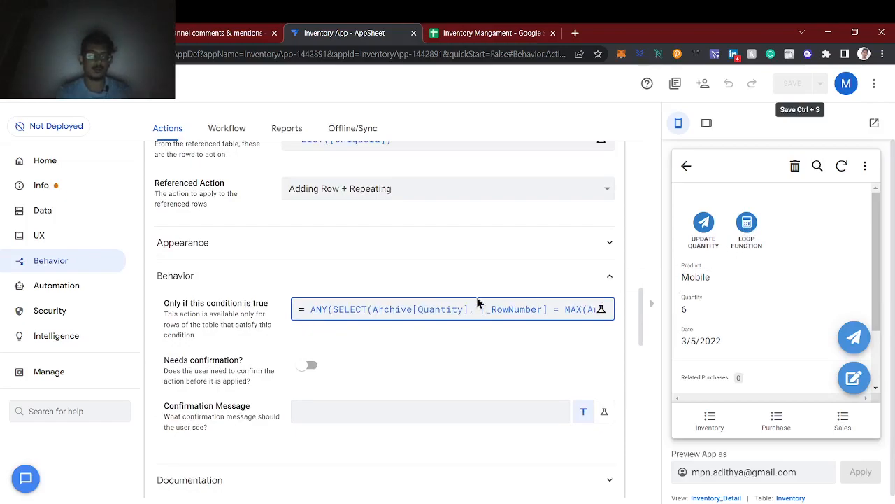
scroll(478, 302, "down", 1)
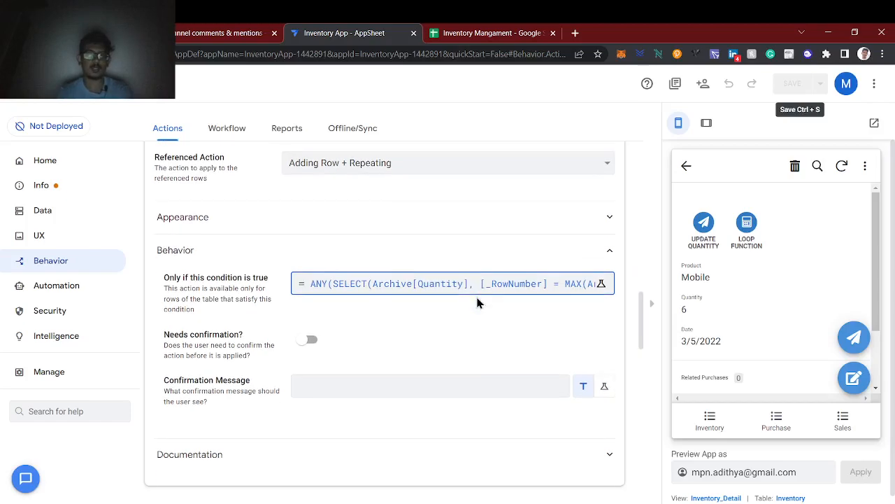
Review the Inventory table's Loop Function action, including its referenced rows expression and referenced action
scroll(488, 360, "down", 3)
scroll(488, 360, "down", 4)
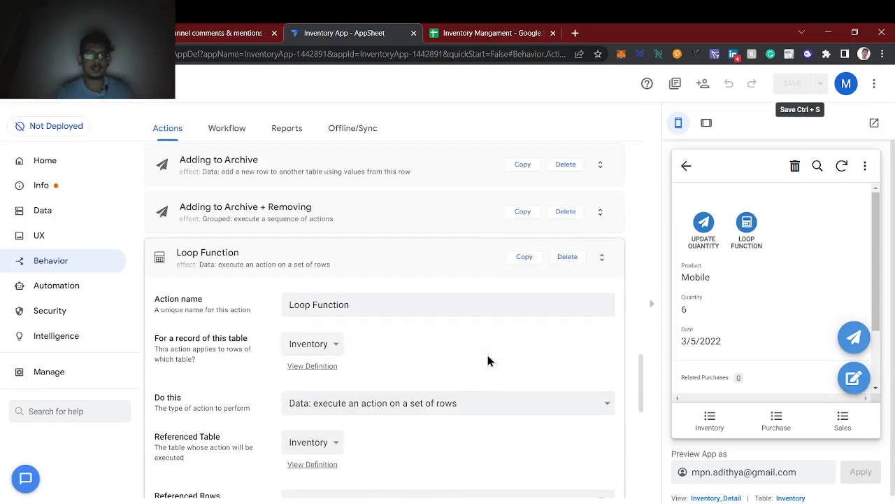
scroll(354, 366, "down", 2)
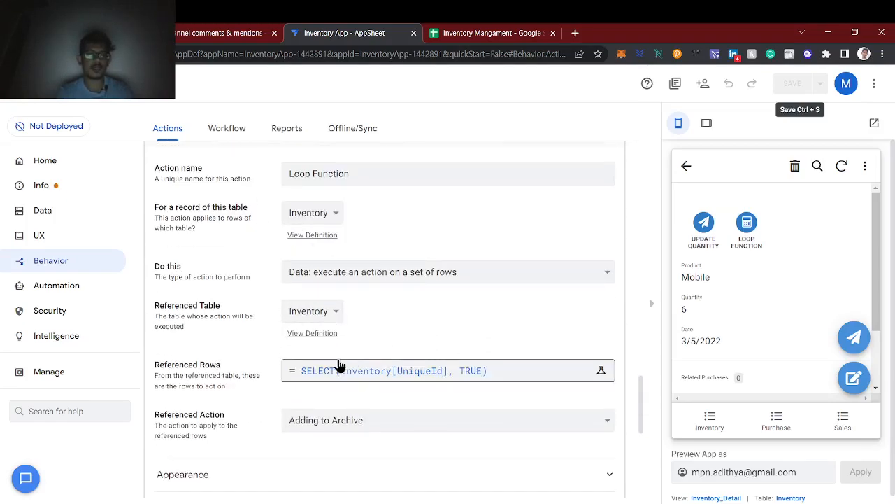
scroll(337, 353, "up", 1)
Switch to the Google Sheets workbook and compare the Inventory items, including the Smart Tv row, with the existing Archive rows
left_click(439, 28)
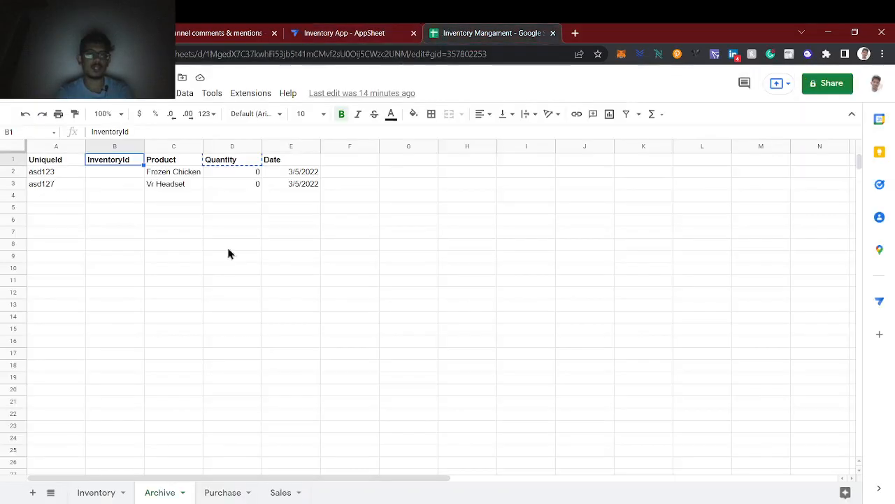
left_click(77, 489)
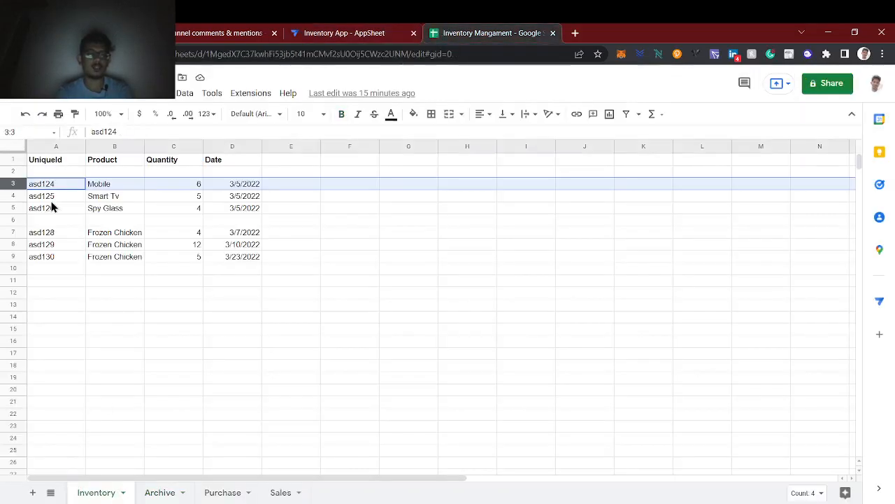
left_click(11, 196)
left_click(159, 491)
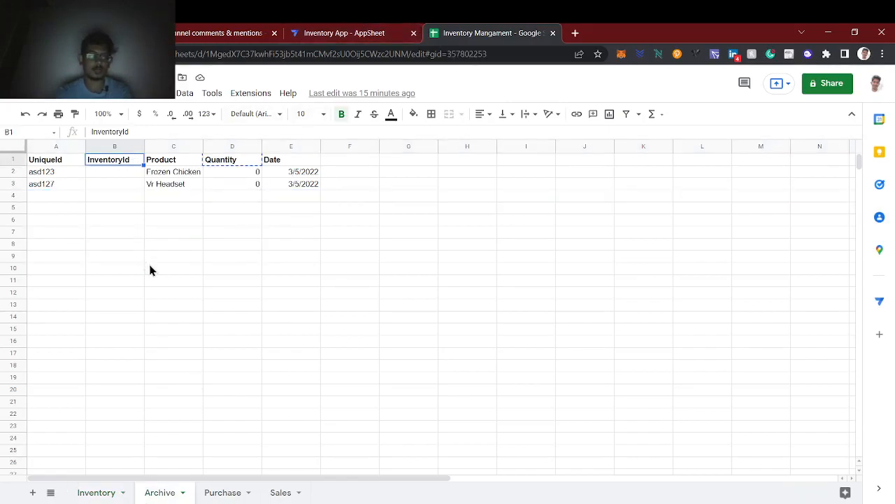
left_click(114, 492)
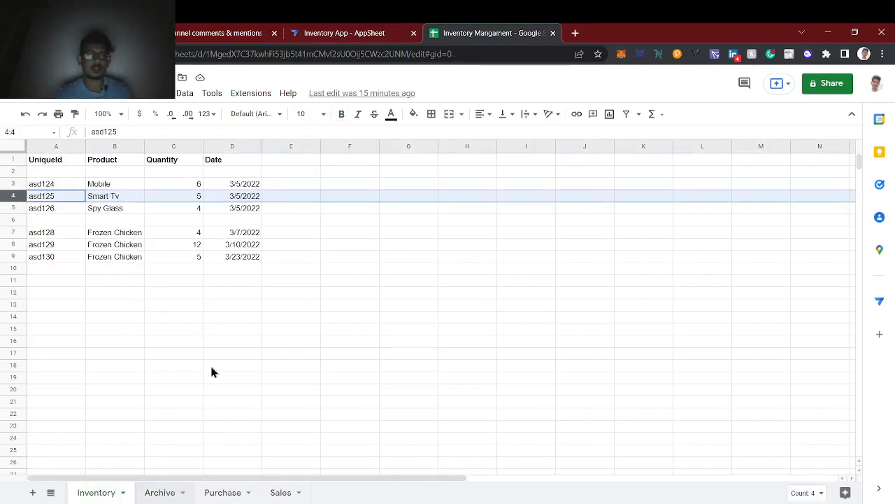
Return to AppSheet, run Loop Function from the Mobile record in the app preview, and sync the changes
left_click(332, 33)
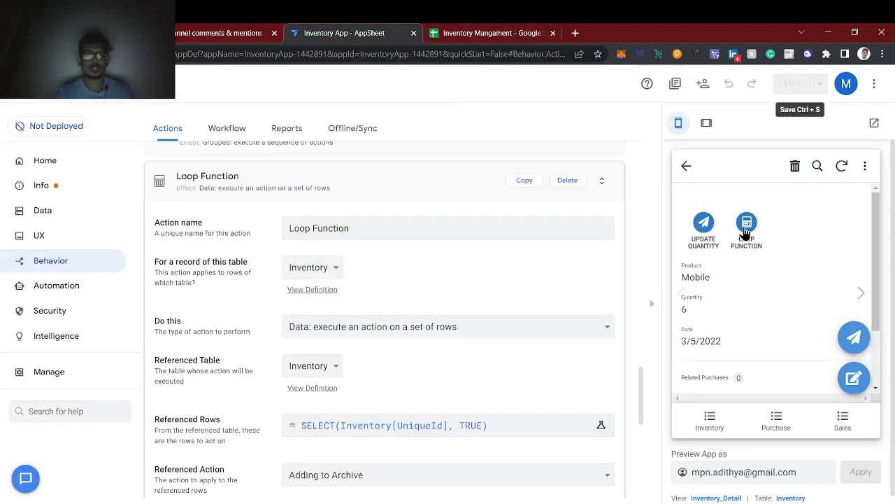
left_click(746, 229)
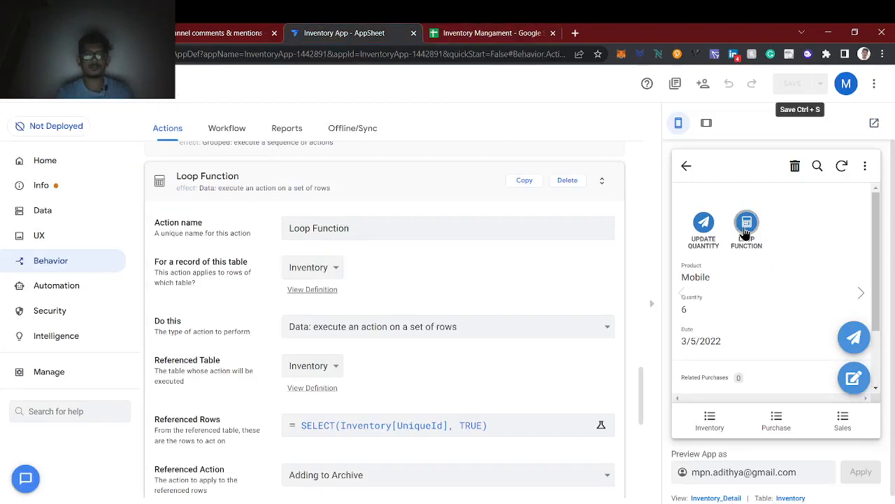
left_click(839, 164)
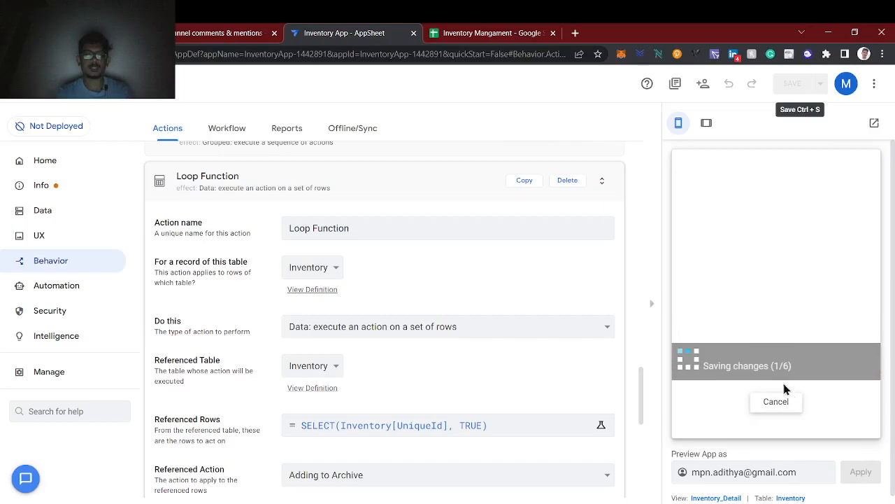
Switch to the workbook's Archive sheet and inspect the newly added Mobile and Smart Tv rows, including their IDs and quantities
left_click(459, 33)
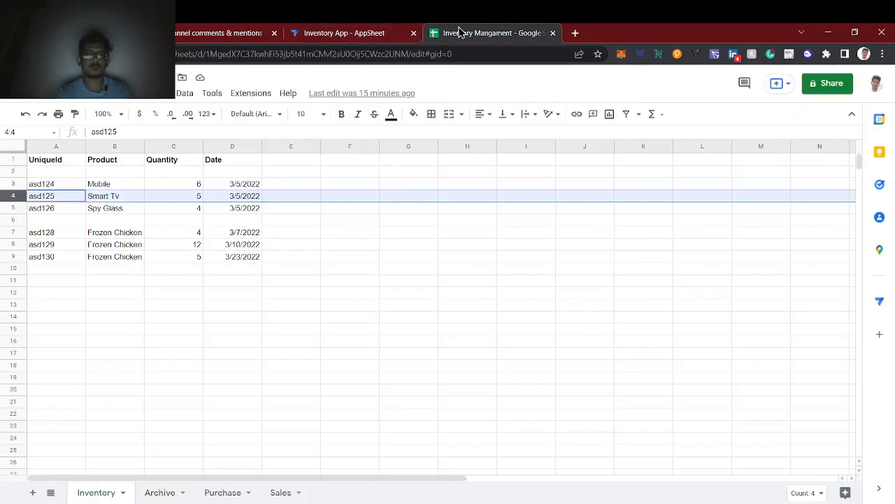
left_click(158, 493)
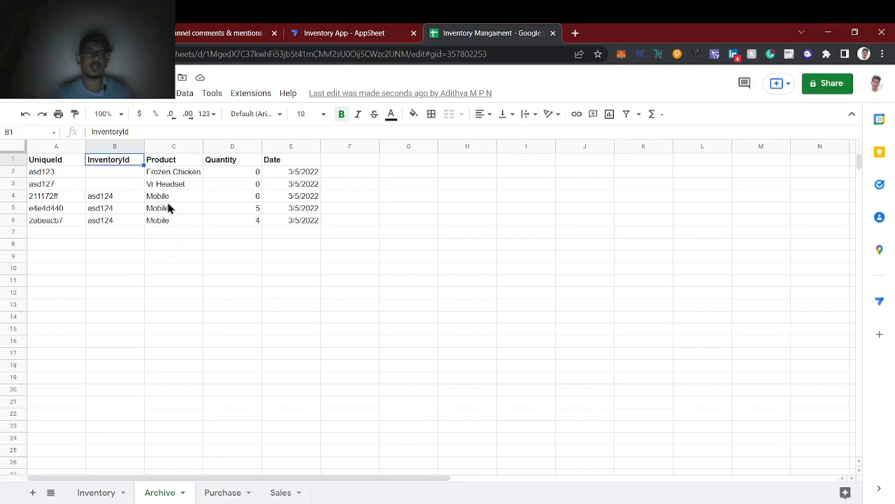
left_click(124, 200)
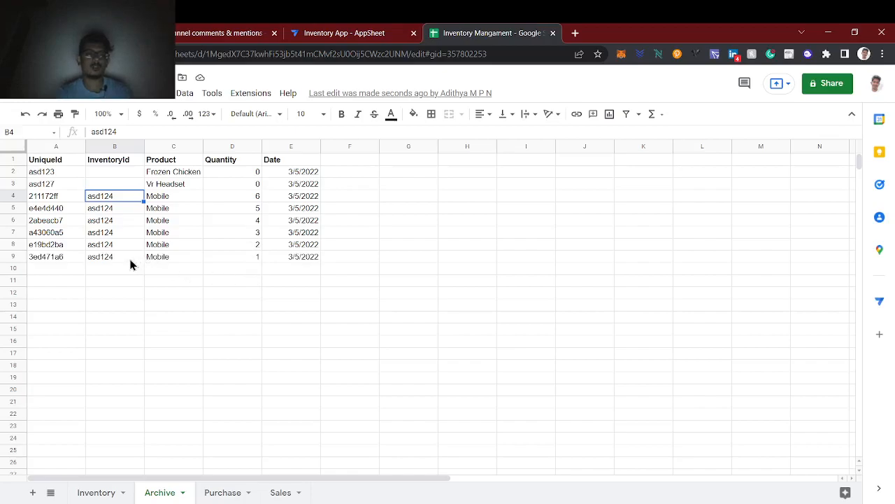
left_click(68, 250)
left_click(66, 260)
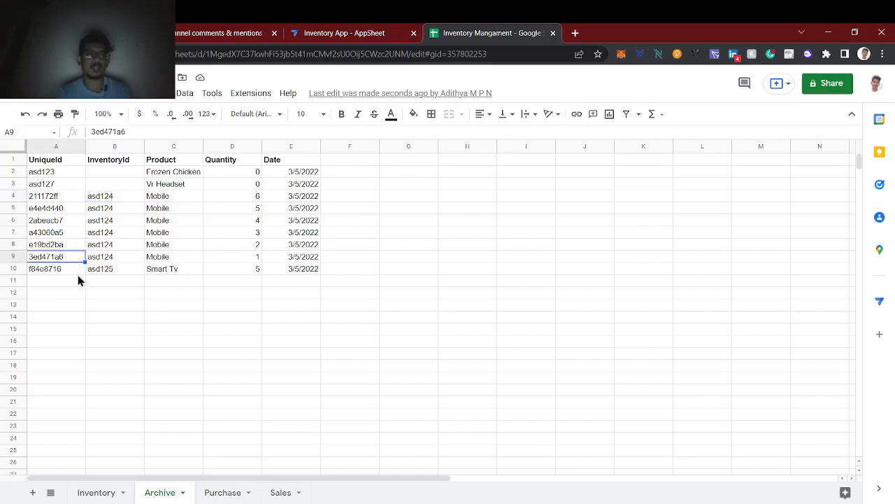
left_click(180, 270)
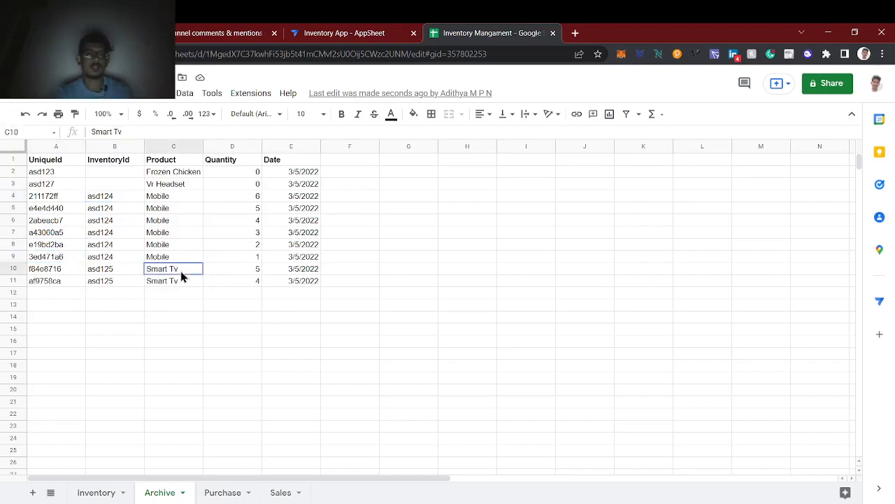
left_click(249, 271)
Compare the Inventory sheet's item quantities with the repeated rows accumulating in the Archive sheet
left_click(114, 492)
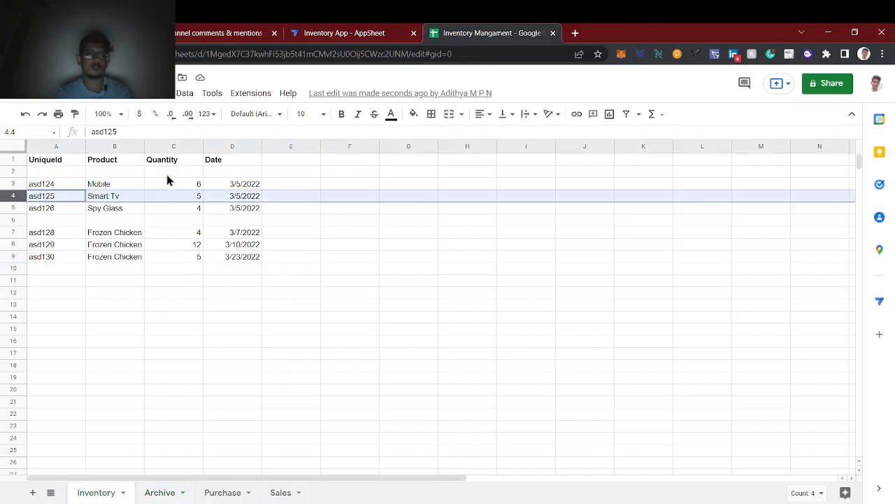
left_click(175, 492)
scroll(265, 340, "down", 3)
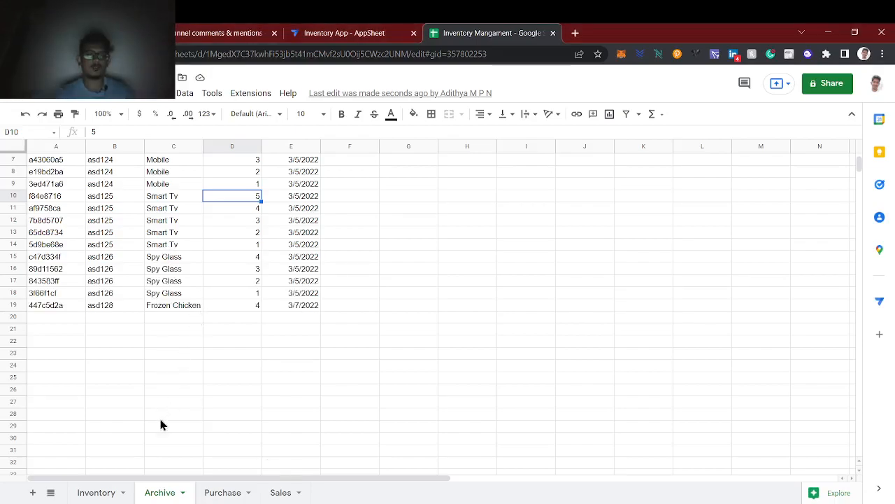
left_click(102, 493)
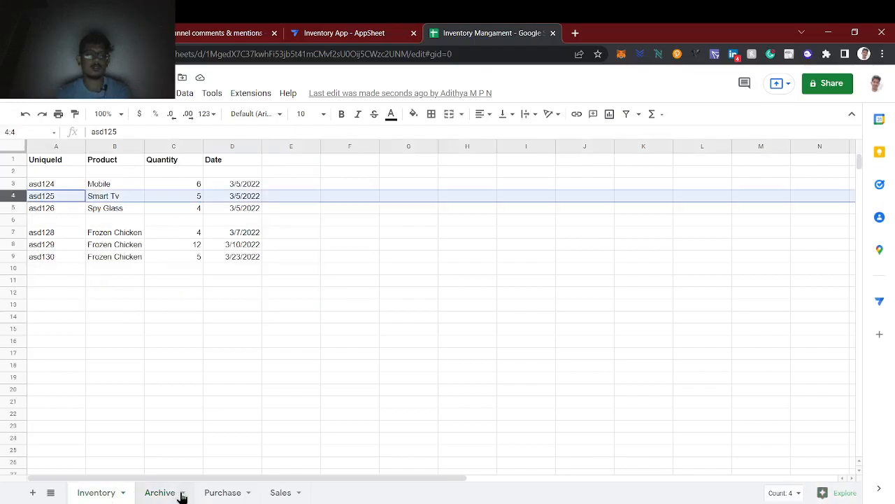
left_click(180, 494)
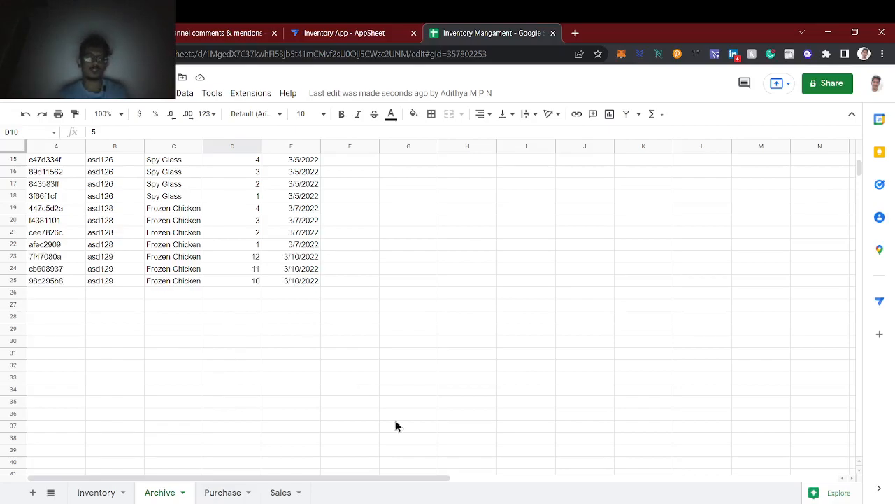
Follow the Frozen Chicken rows being added to the Archive sheet down to the last asd130 entry, checking their descending quantities
scroll(418, 485, "up", 5)
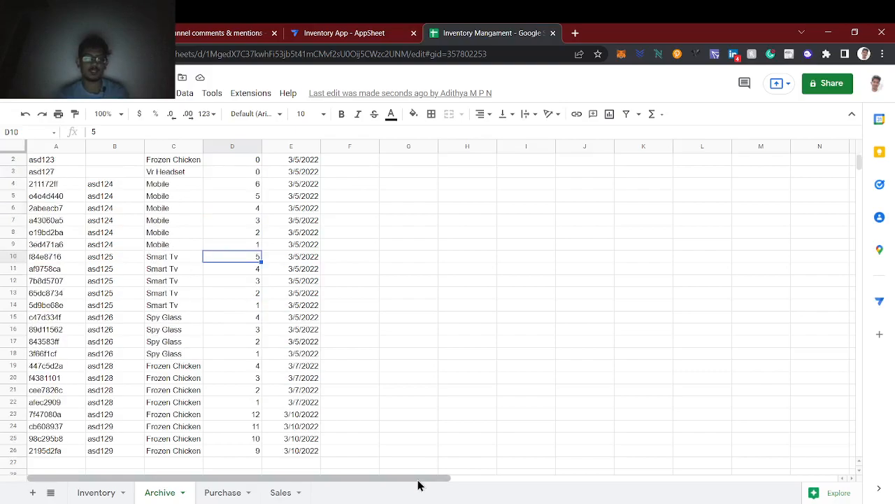
scroll(418, 484, "down", 6)
scroll(418, 485, "up", 3)
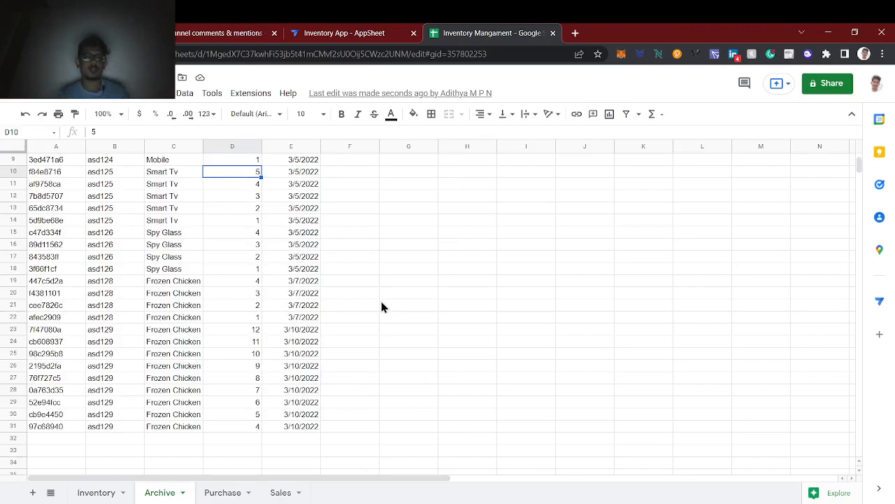
scroll(383, 306, "down", 3)
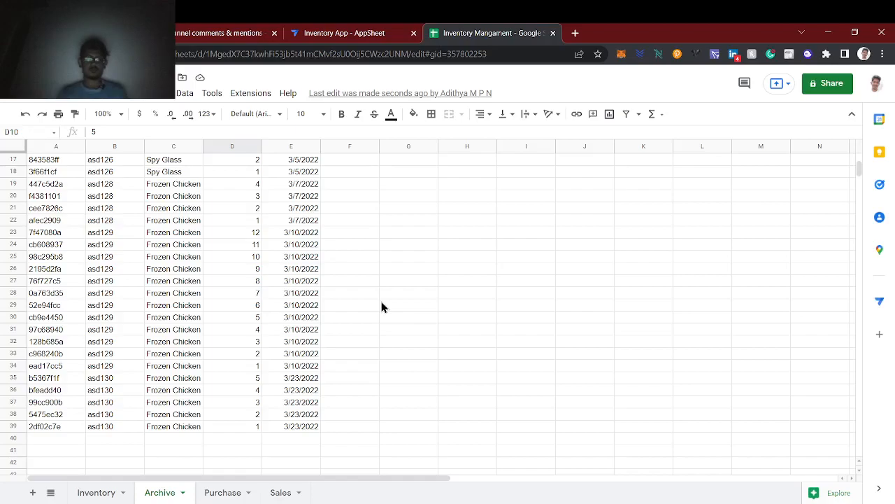
scroll(382, 306, "down", 4)
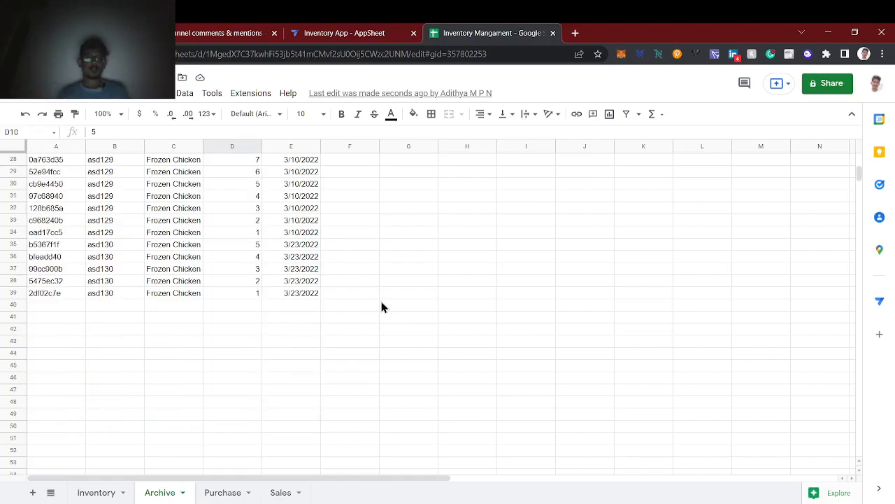
left_click(139, 289)
left_click(252, 296)
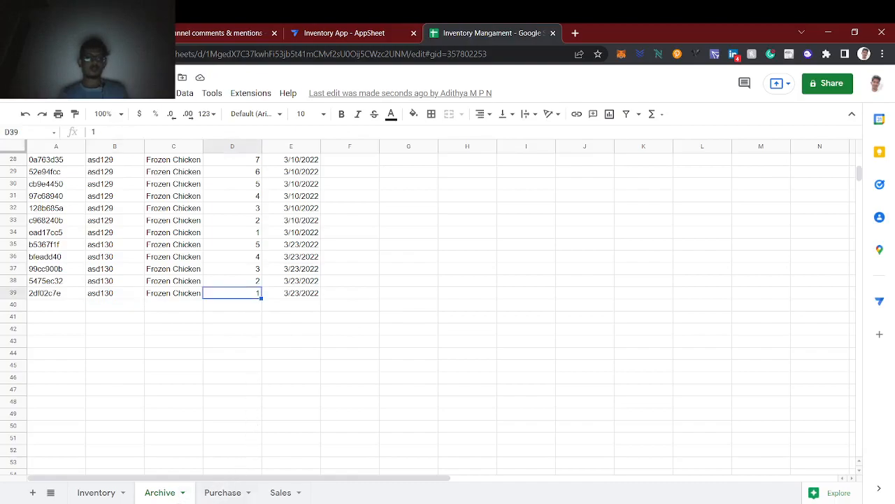
Check the last item, asd130, in the Inventory sheet against the final rows of the Archive sheet
left_click(97, 492)
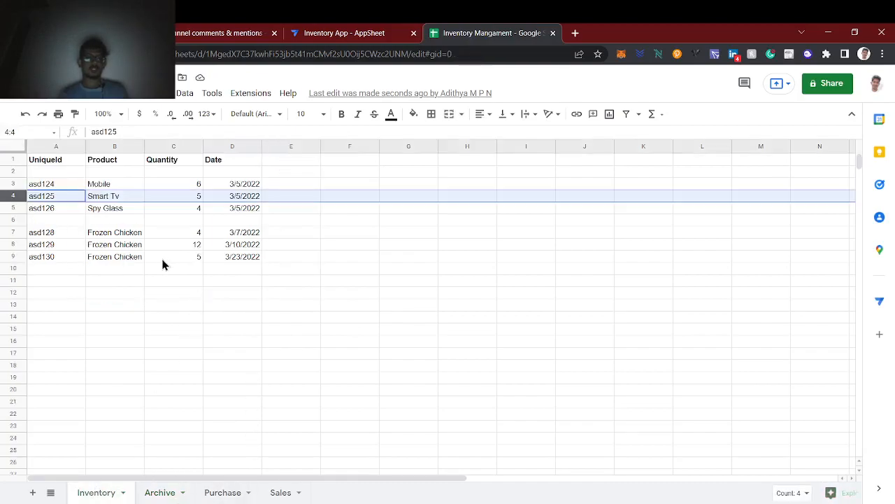
left_click(160, 491)
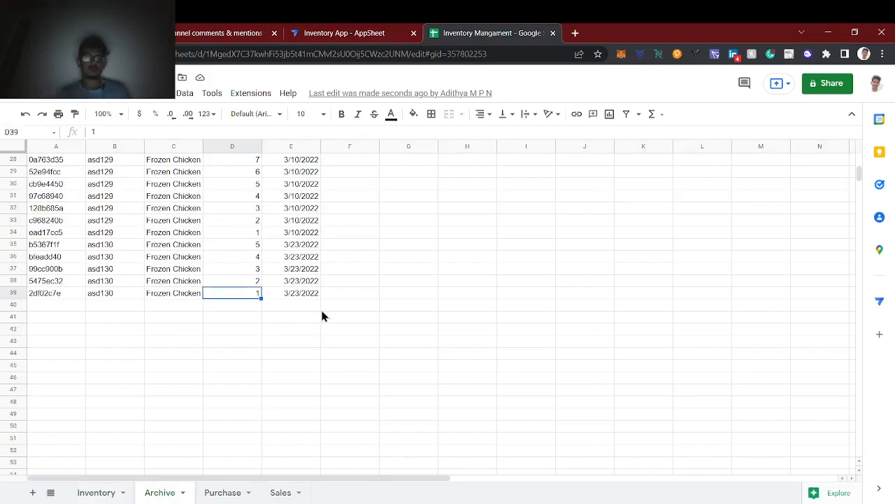
left_click(242, 317)
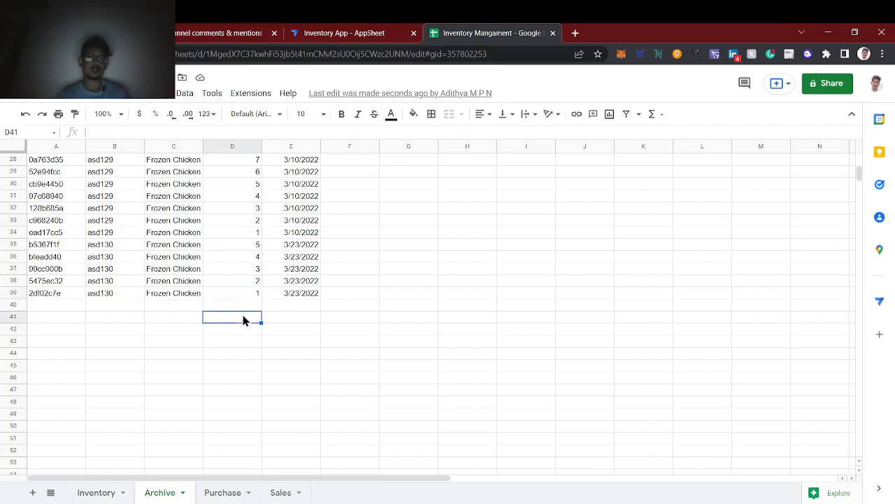
left_click(233, 307)
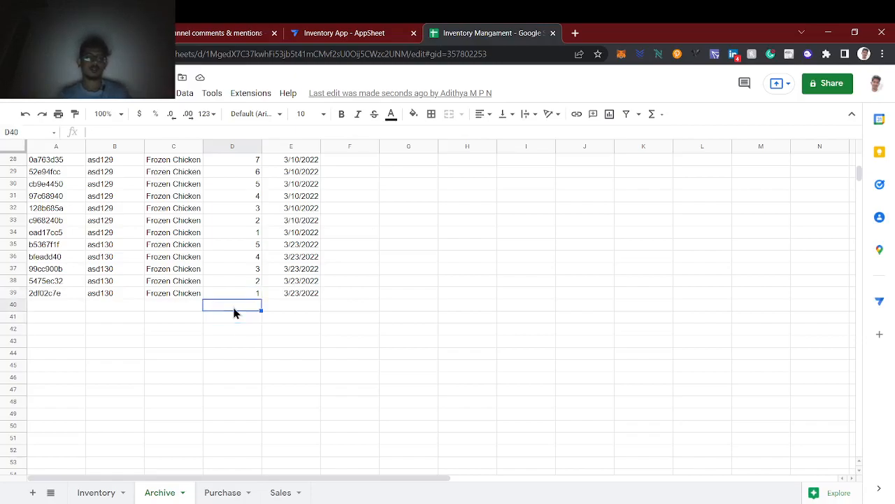
Review the full list of repeated Archive rows from Mobile through the asd130 Frozen Chicken entries
scroll(234, 313, "up", 3)
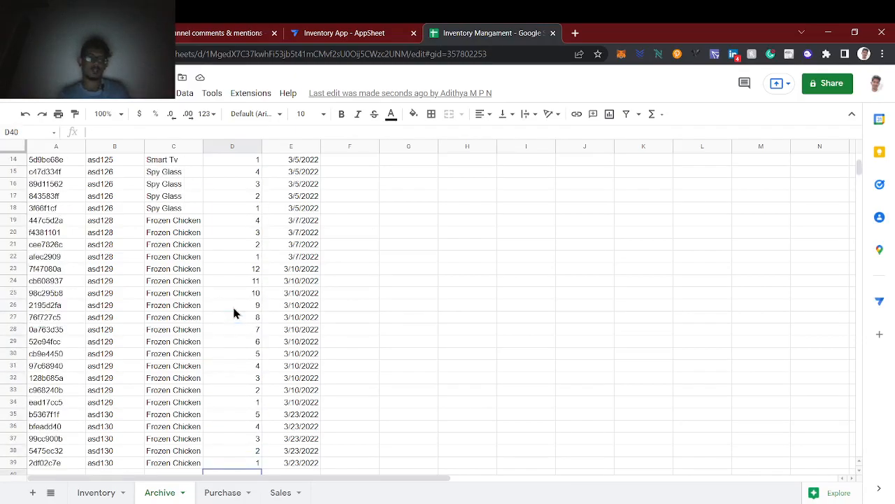
scroll(234, 312, "down", 2)
scroll(235, 313, "up", 1)
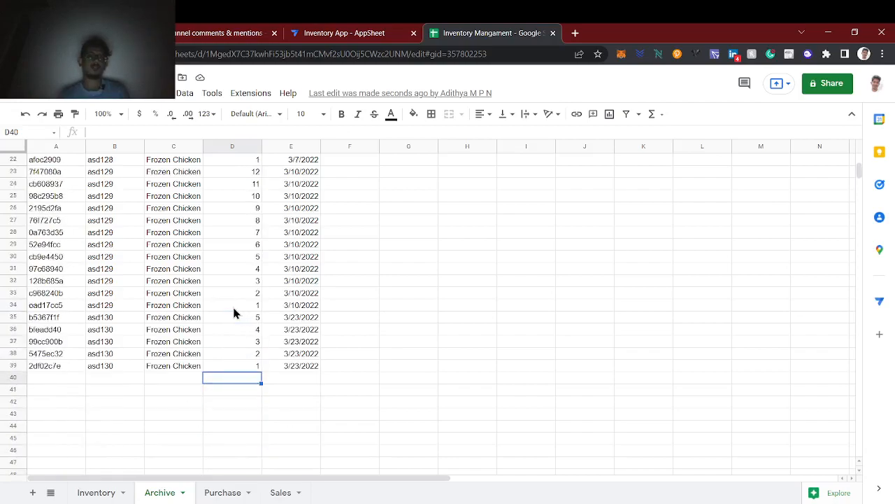
scroll(234, 313, "up", 5)
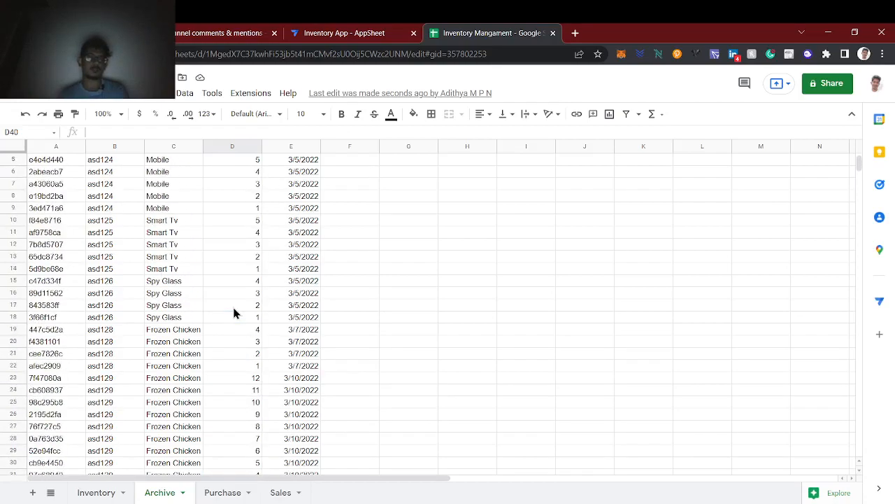
scroll(234, 313, "down", 5)
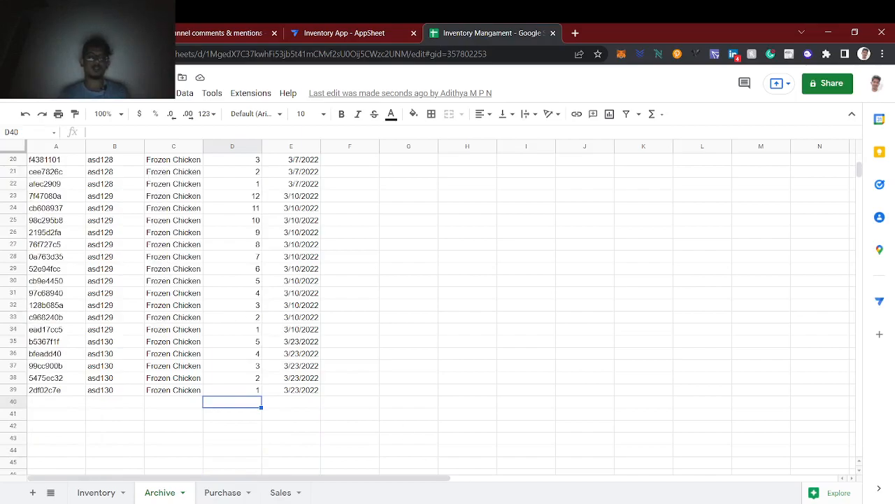